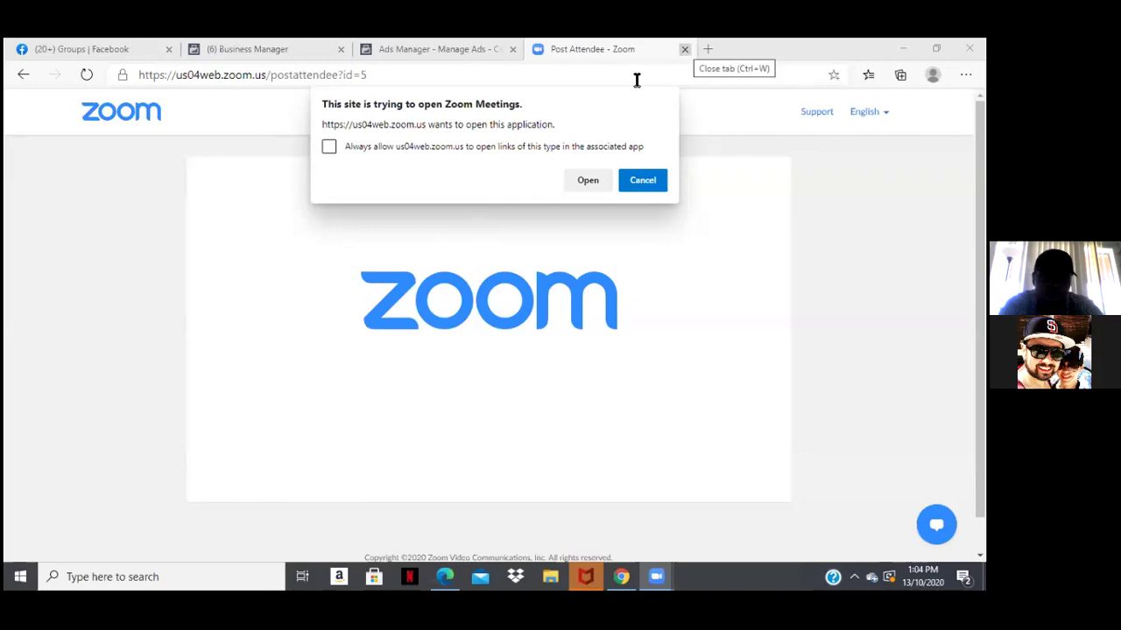
# Step: Allow the site to open Zoom Meetings and close the Post Attendee page
pyautogui.click(576, 189)
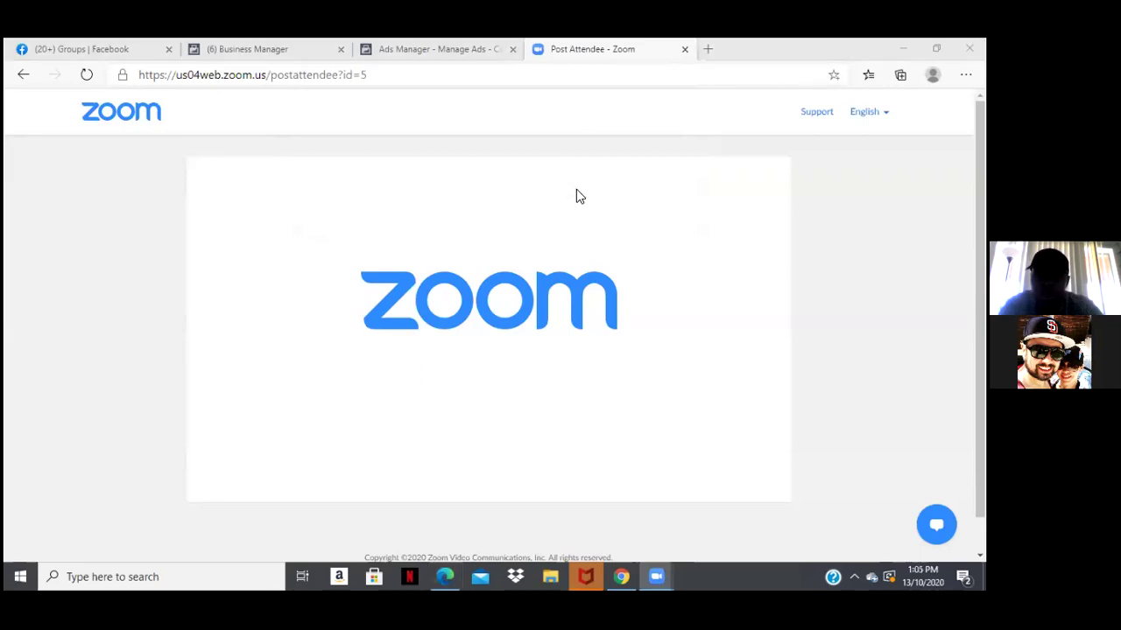
pyautogui.click(576, 189)
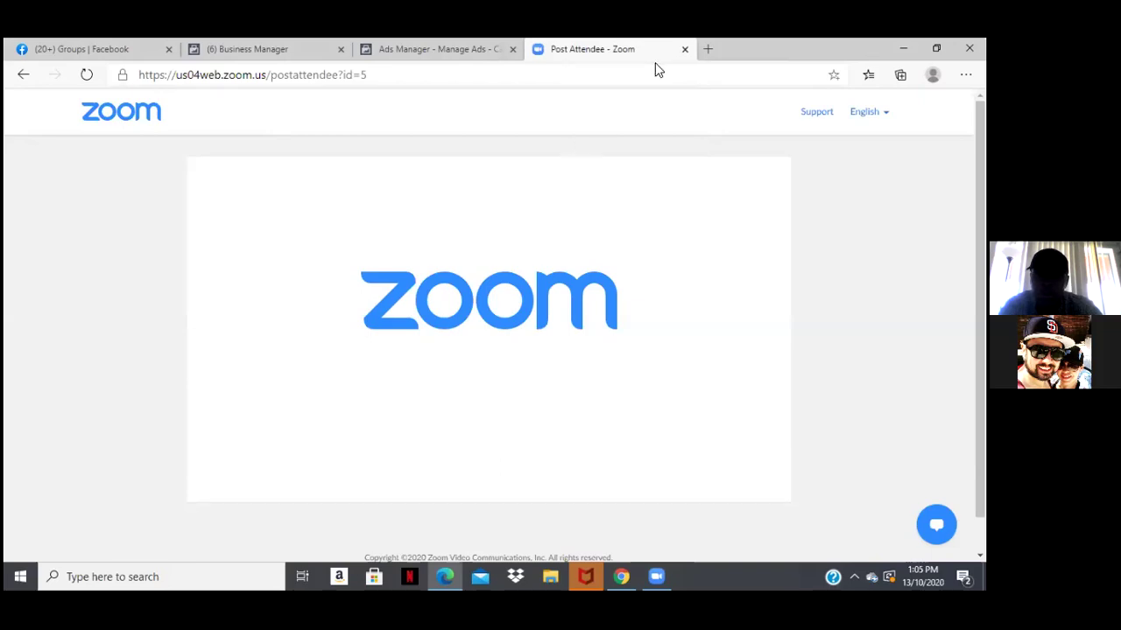
pyautogui.hotkey('ctrl', 'w')
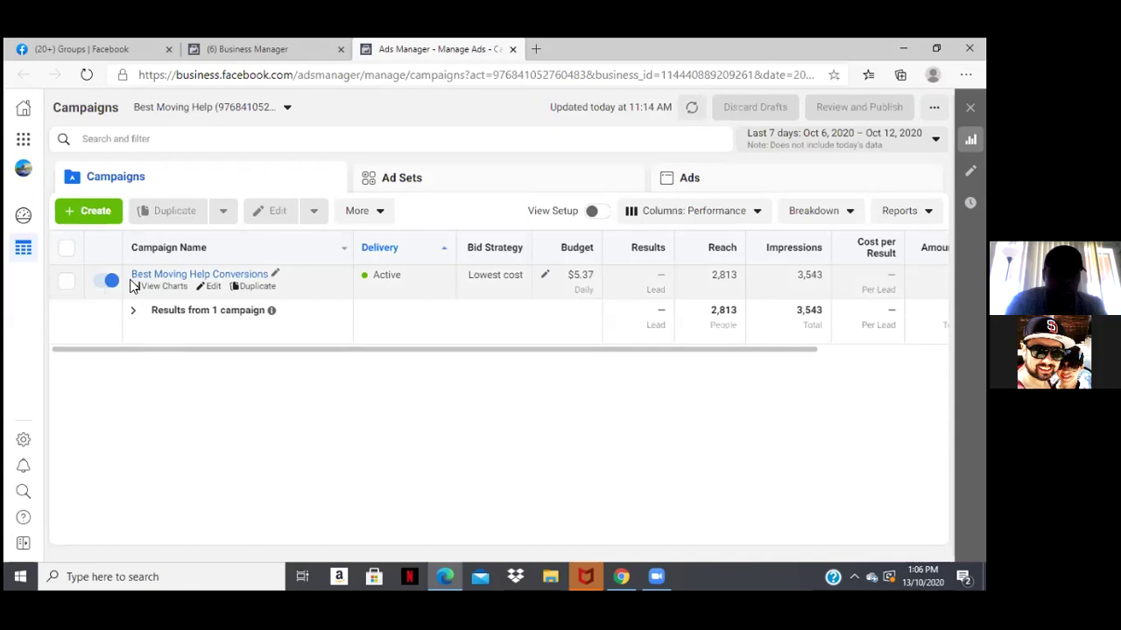
# Step: Open the Best Moving Help Conversions campaign for editing and go to its Best Moving Help Leads ad set
pyautogui.click(270, 212)
pyautogui.click(210, 288)
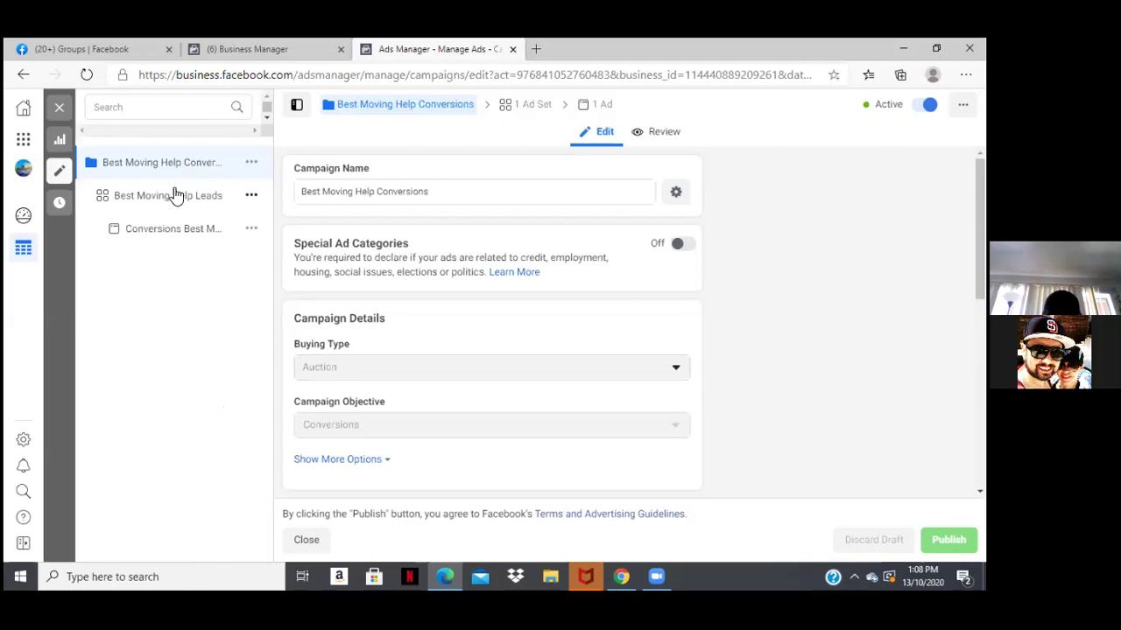
pyautogui.click(175, 199)
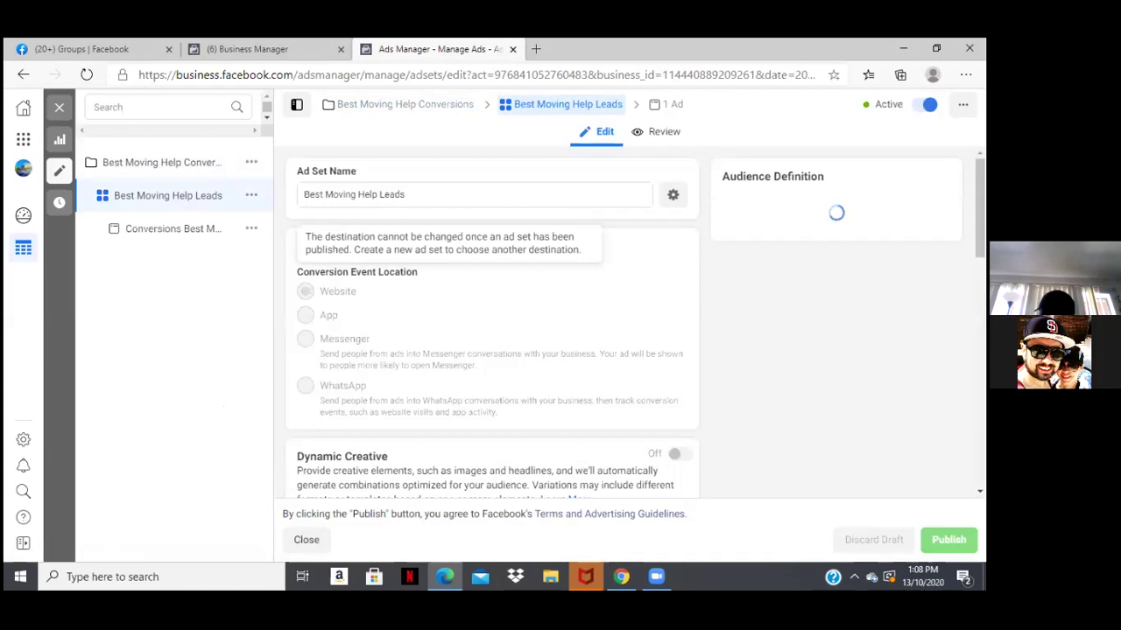
# Step: Examine the ad set's budget and schedule, audience locations, age, gender, detailed targeting and language settings
pyautogui.scroll(-5, 492, 324)
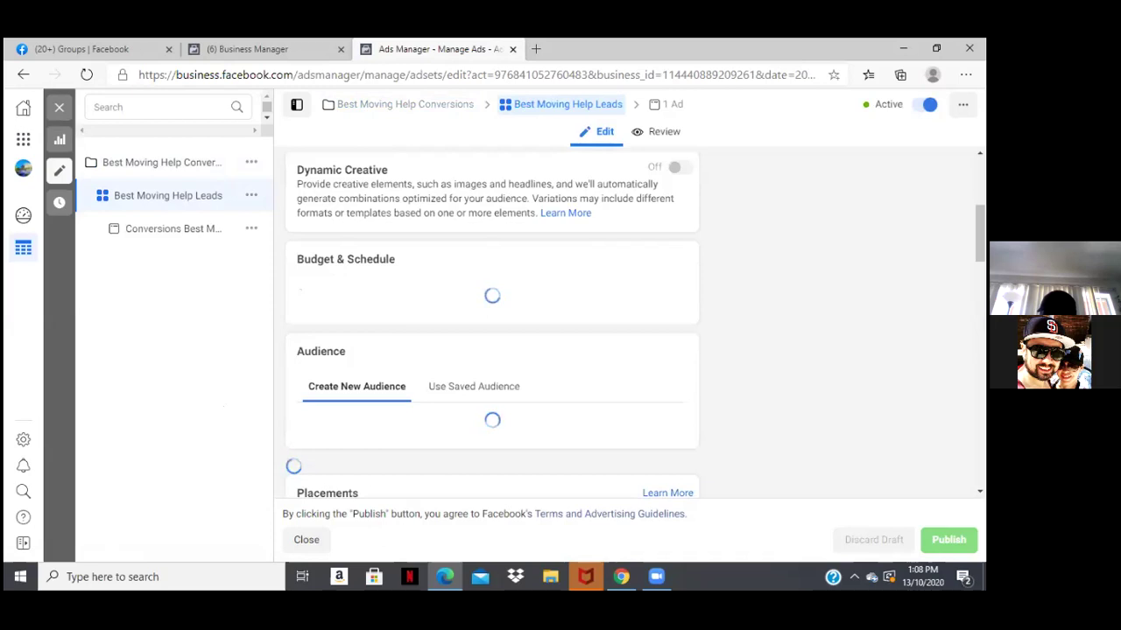
pyautogui.scroll(-3, 492, 324)
pyautogui.scroll(4, 492, 324)
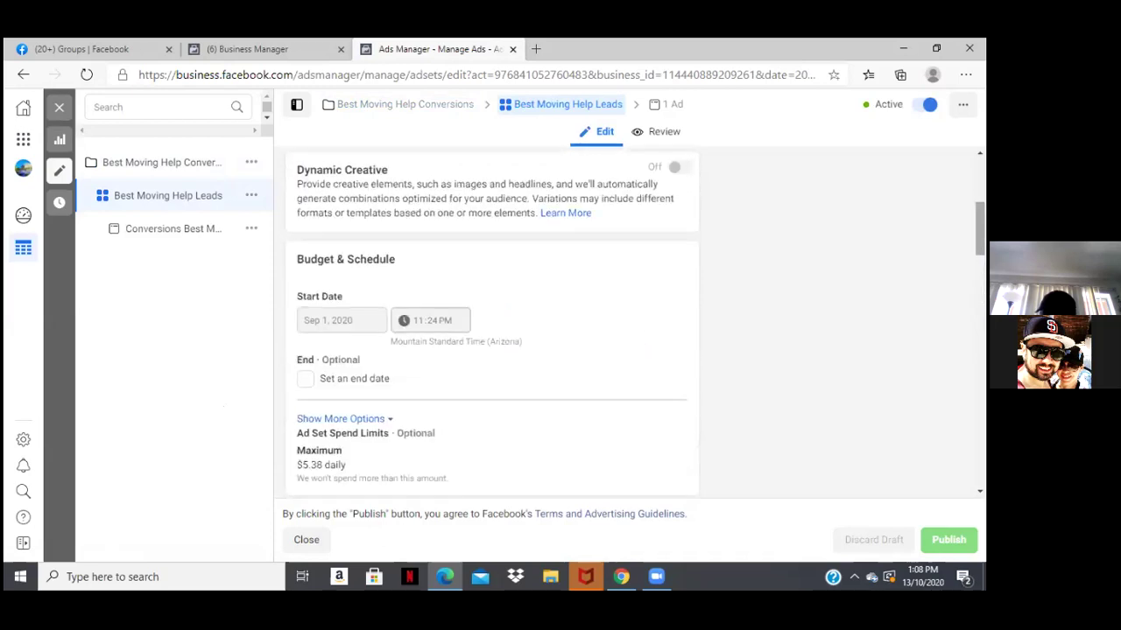
pyautogui.scroll(-2, 492, 323)
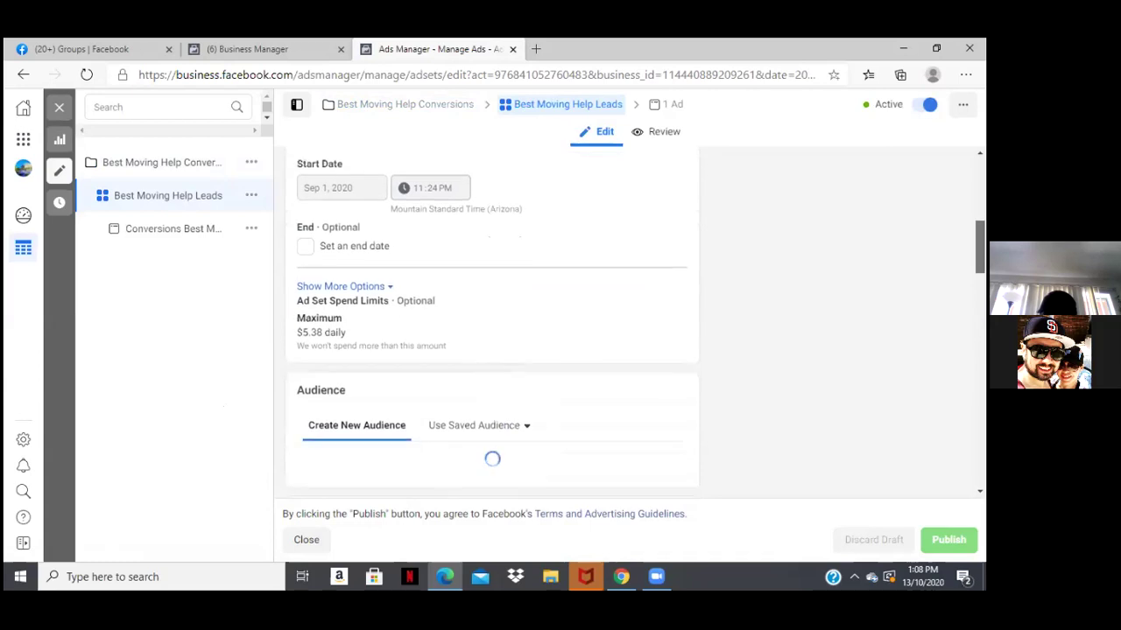
pyautogui.scroll(-2, 492, 324)
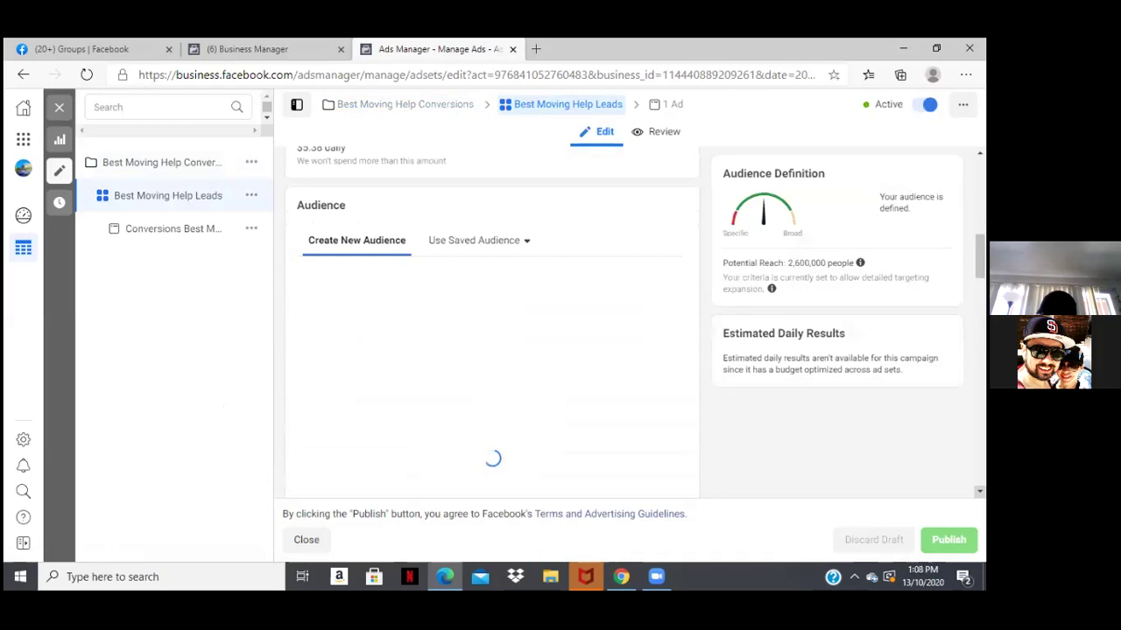
pyautogui.scroll(-4, 492, 324)
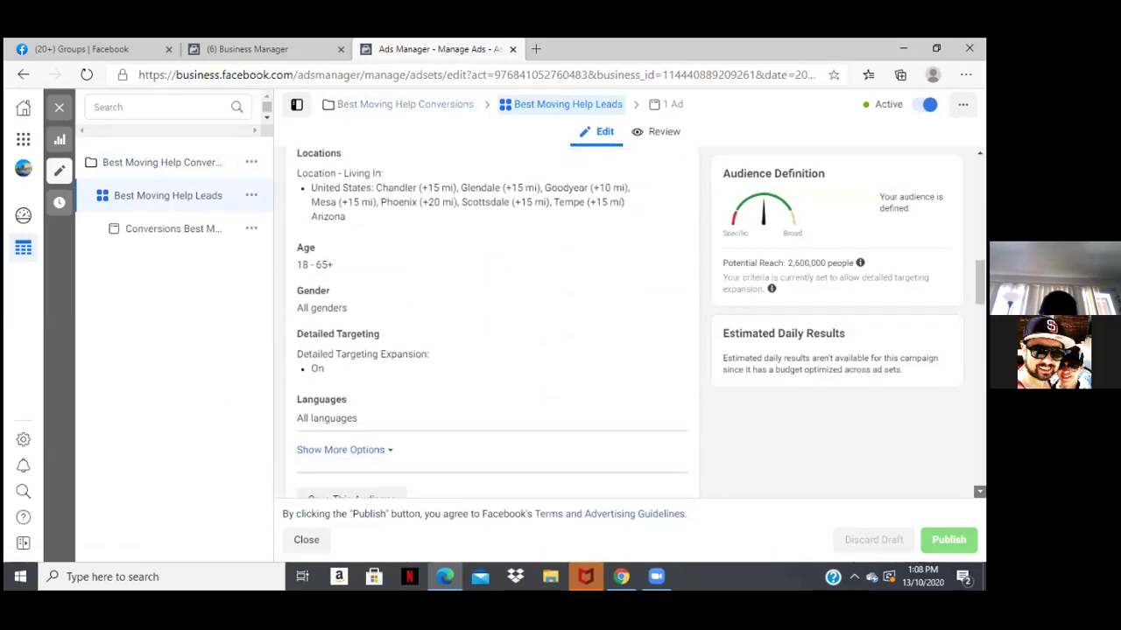
pyautogui.scroll(-2, 492, 324)
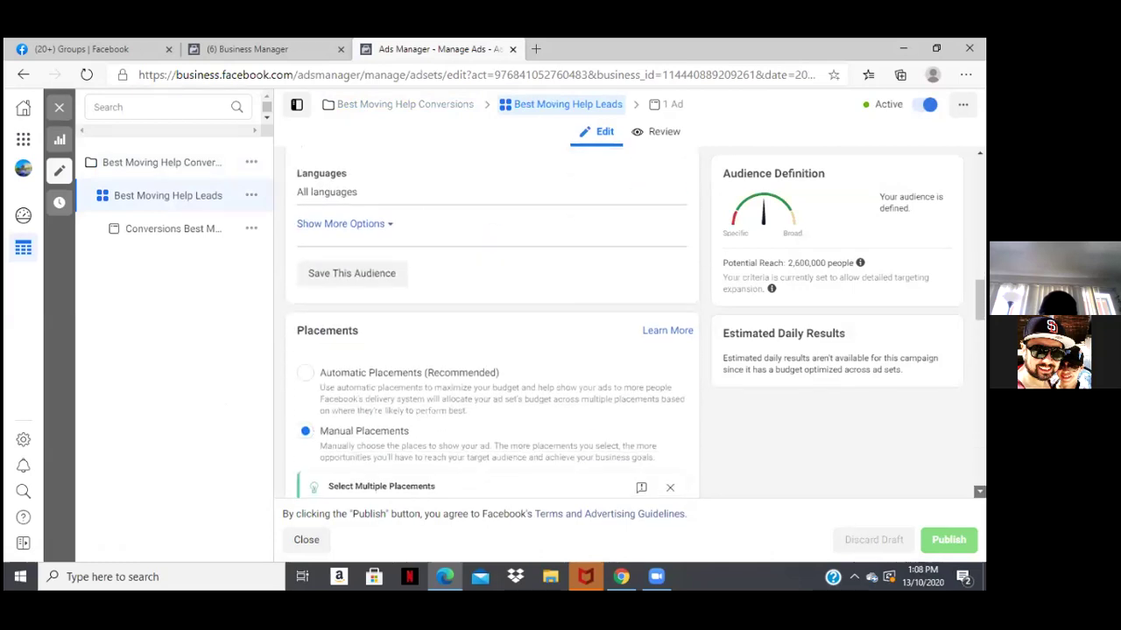
pyautogui.scroll(-1, 492, 324)
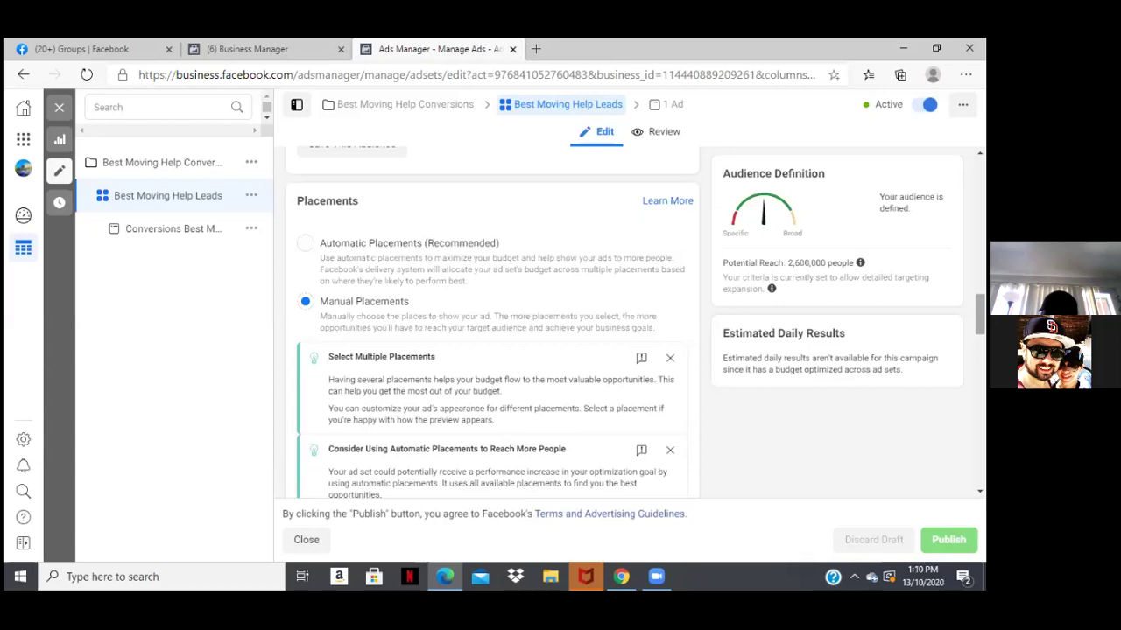
# Step: Examine the ad set's manual placements and its Optimization & Delivery settings, including the additional options on when charges apply
pyautogui.scroll(-5, 492, 323)
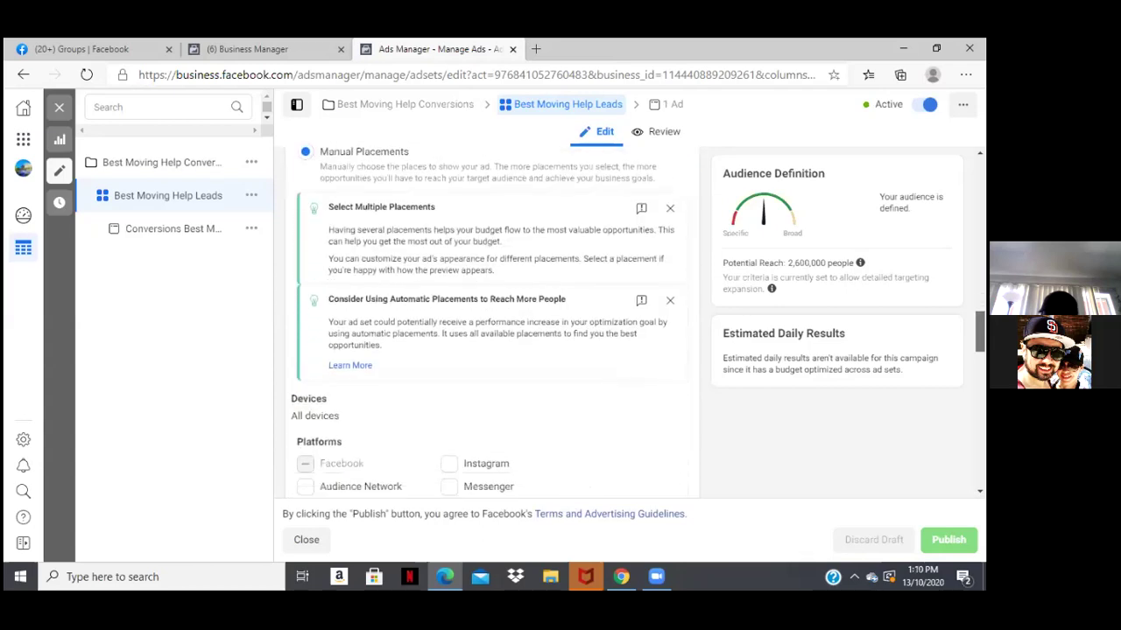
pyautogui.scroll(-4, 492, 322)
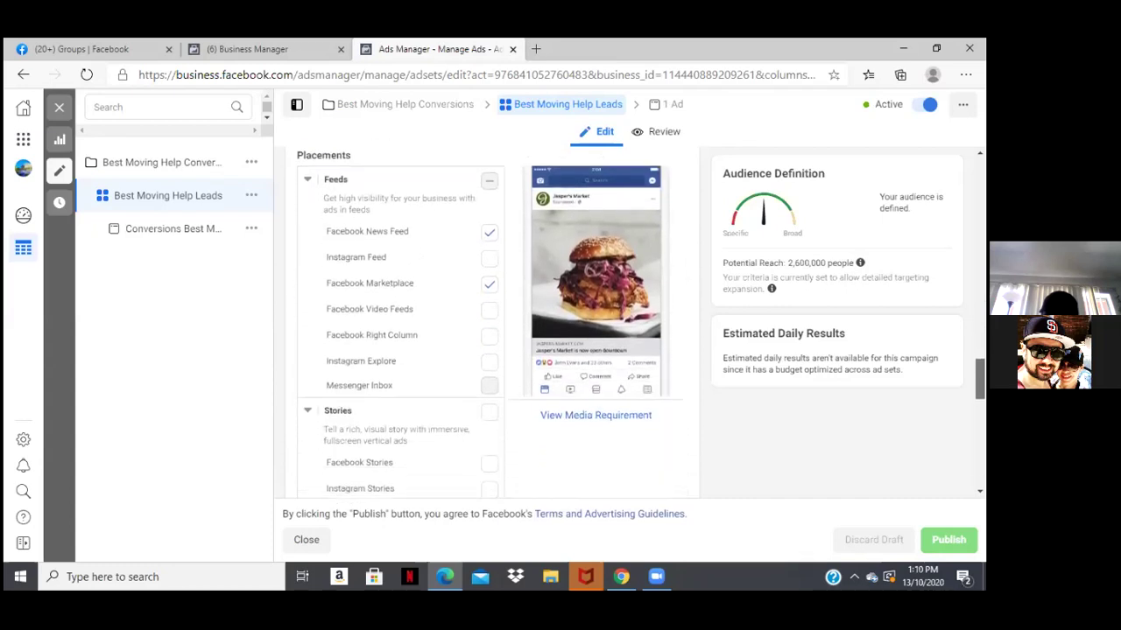
pyautogui.scroll(-4, 492, 322)
pyautogui.scroll(-4, 401, 322)
pyautogui.scroll(-4, 401, 322)
pyautogui.scroll(-4, 492, 322)
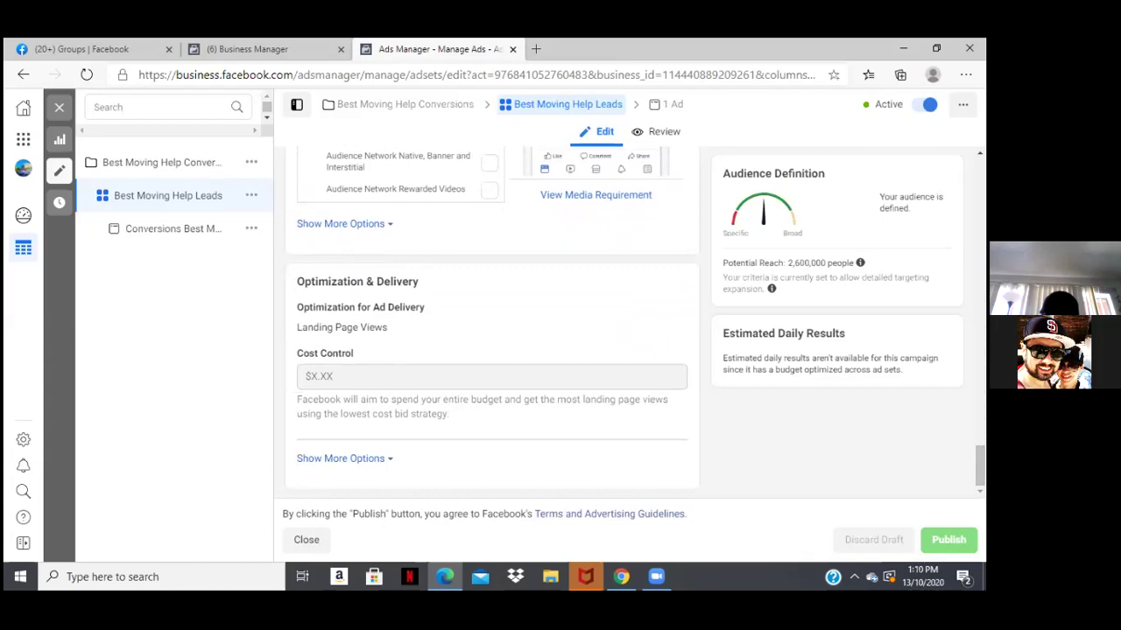
pyautogui.click(357, 464)
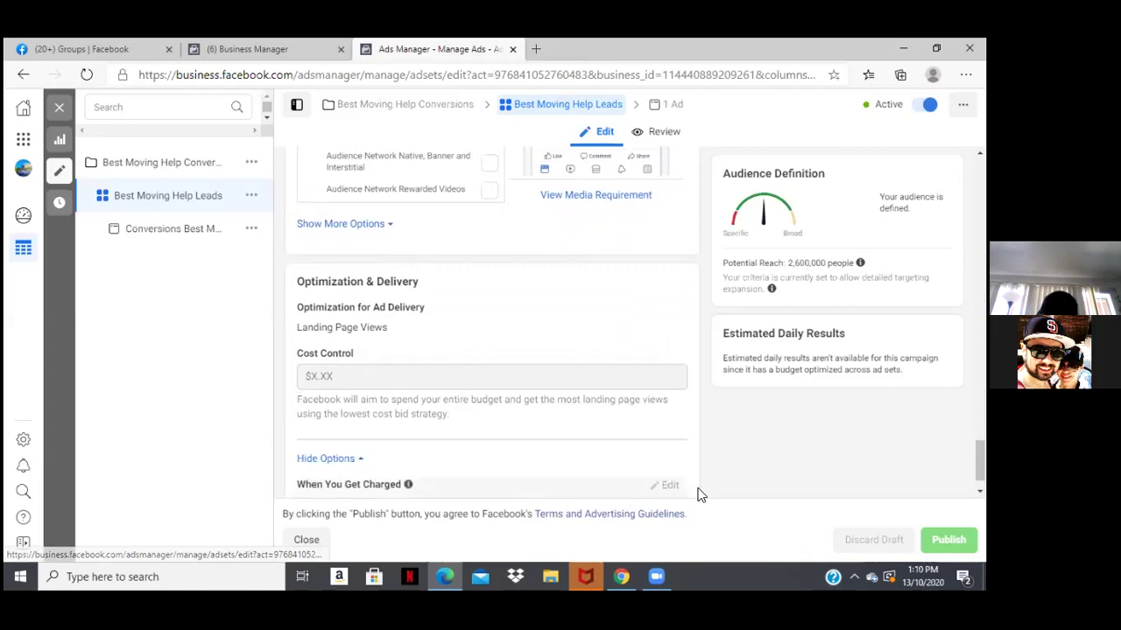
pyautogui.scroll(-1, 698, 495)
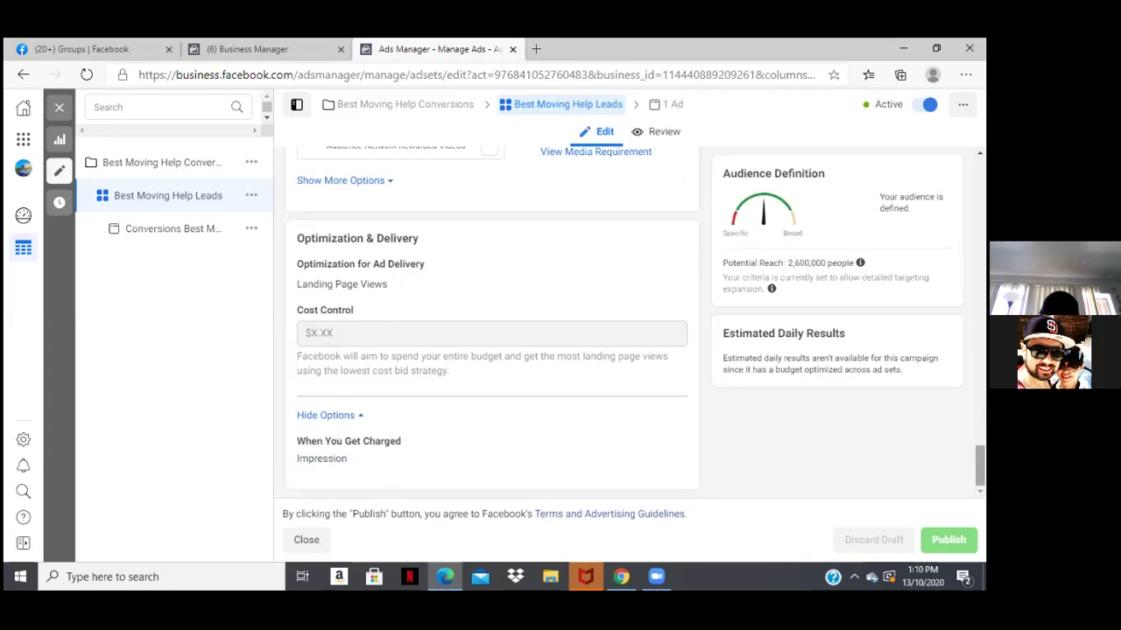
# Step: Review the ad set's settings again, from the placements back through audience and budget to the conversion event location
pyautogui.scroll(5, 490, 324)
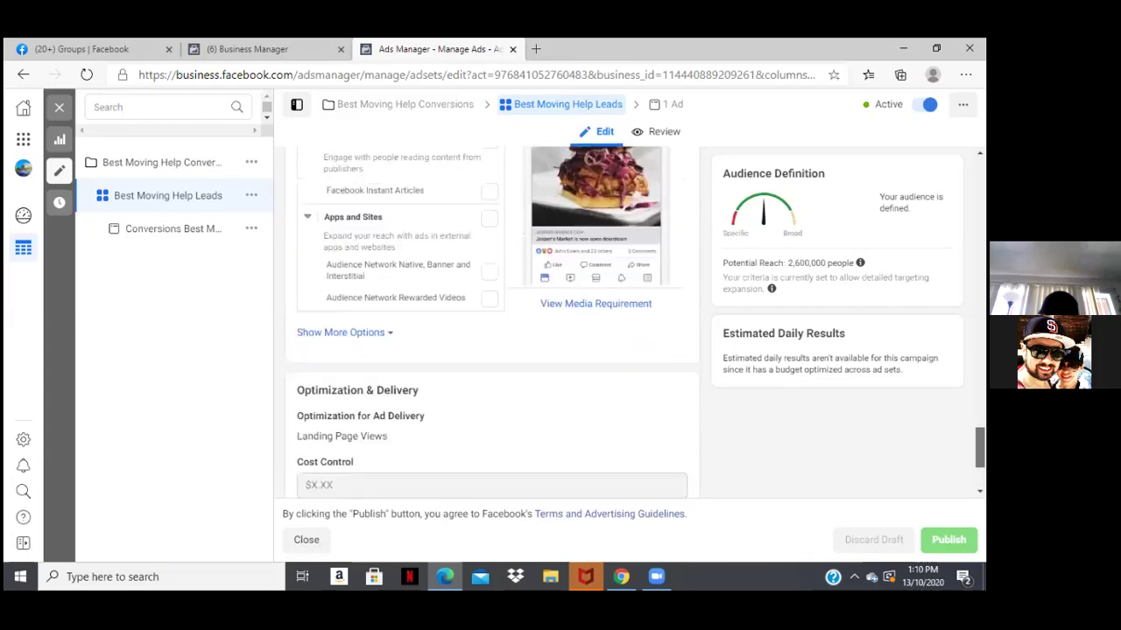
pyautogui.scroll(5, 490, 324)
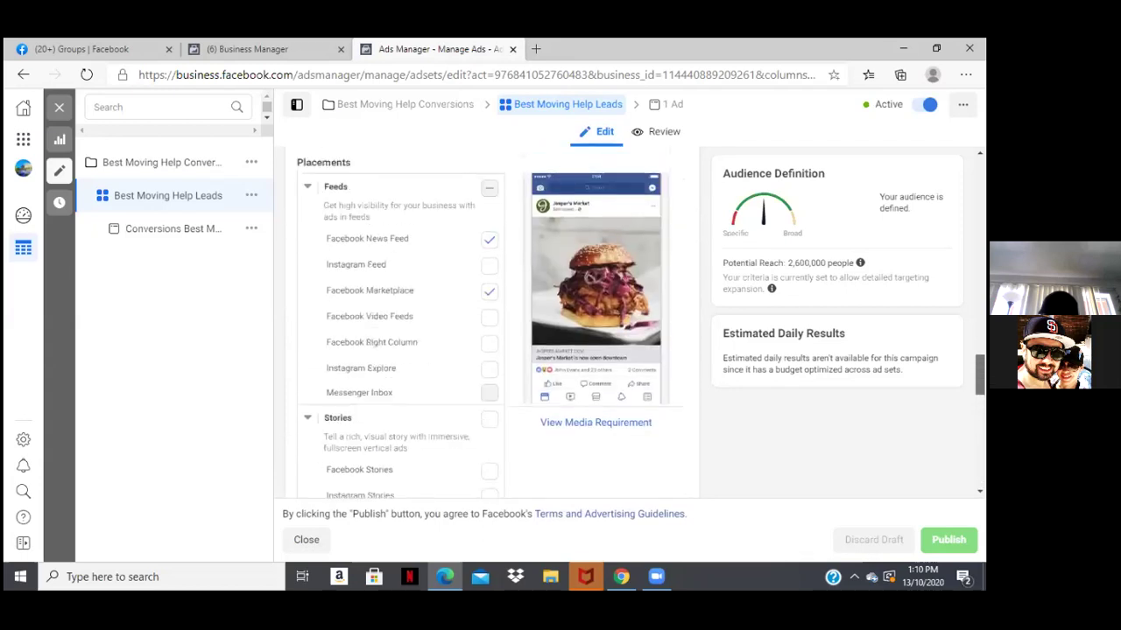
pyautogui.scroll(8, 490, 324)
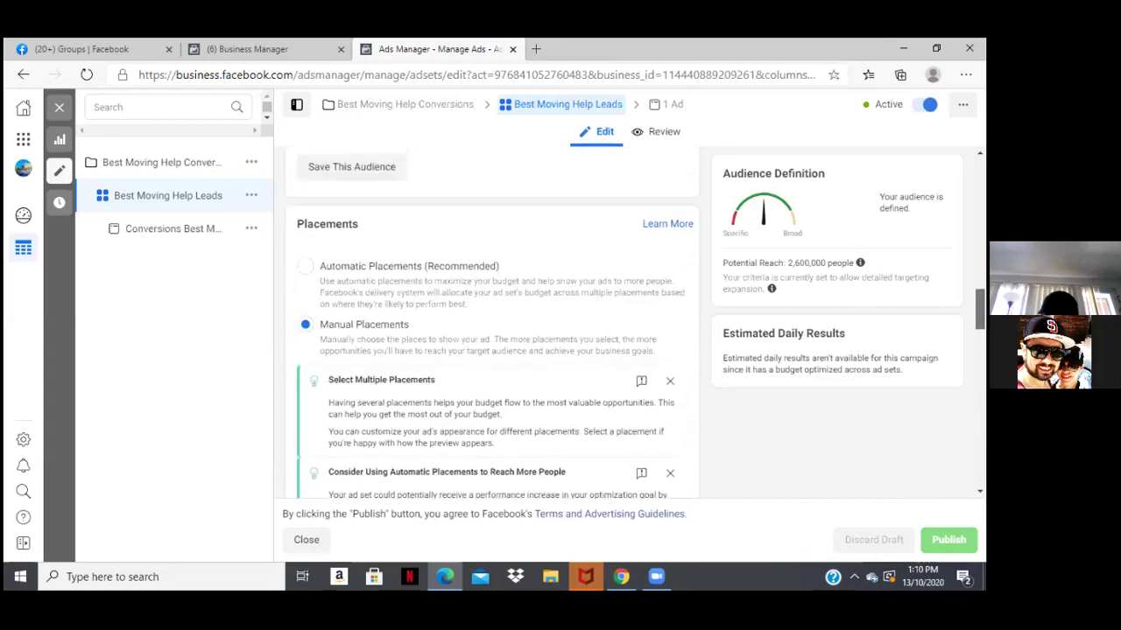
pyautogui.scroll(8, 490, 324)
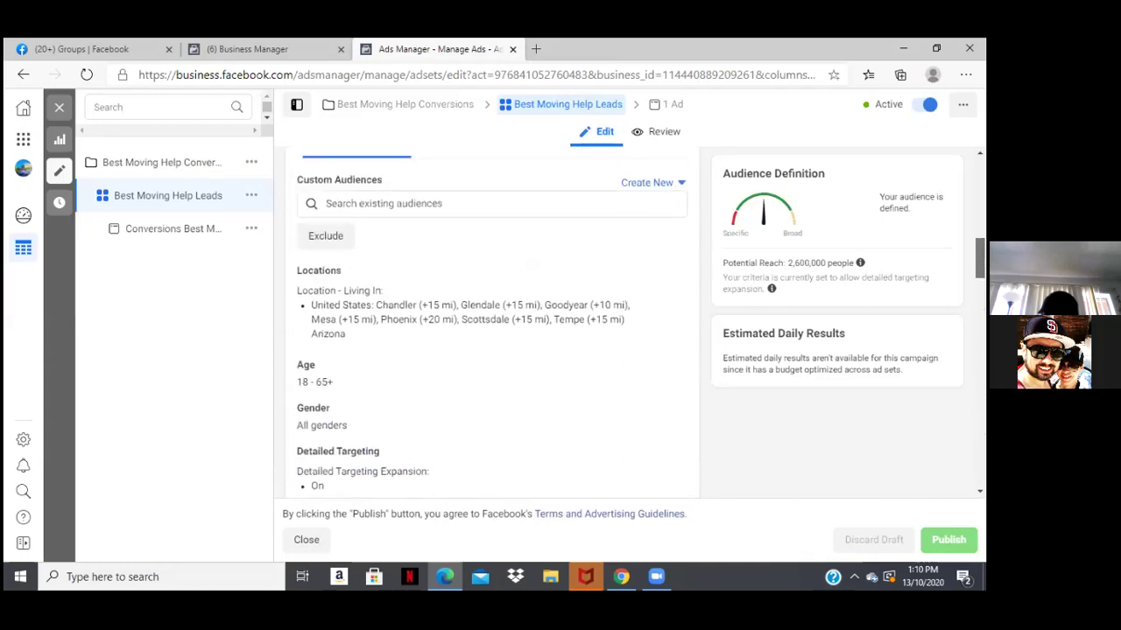
pyautogui.scroll(3, 490, 324)
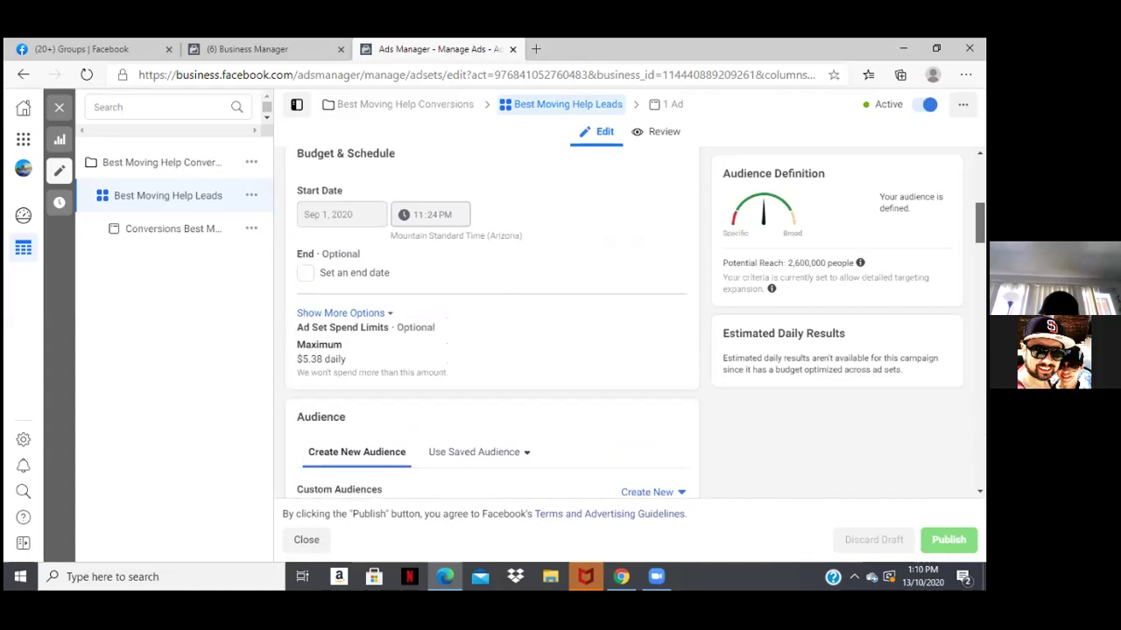
pyautogui.scroll(2, 490, 324)
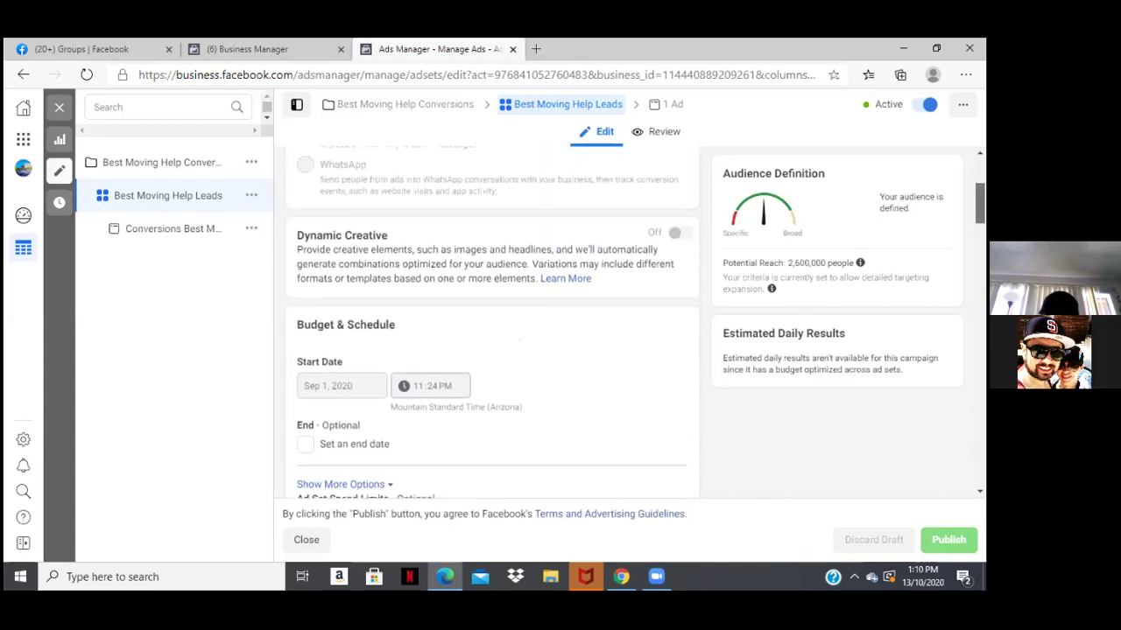
pyautogui.scroll(1, 491, 324)
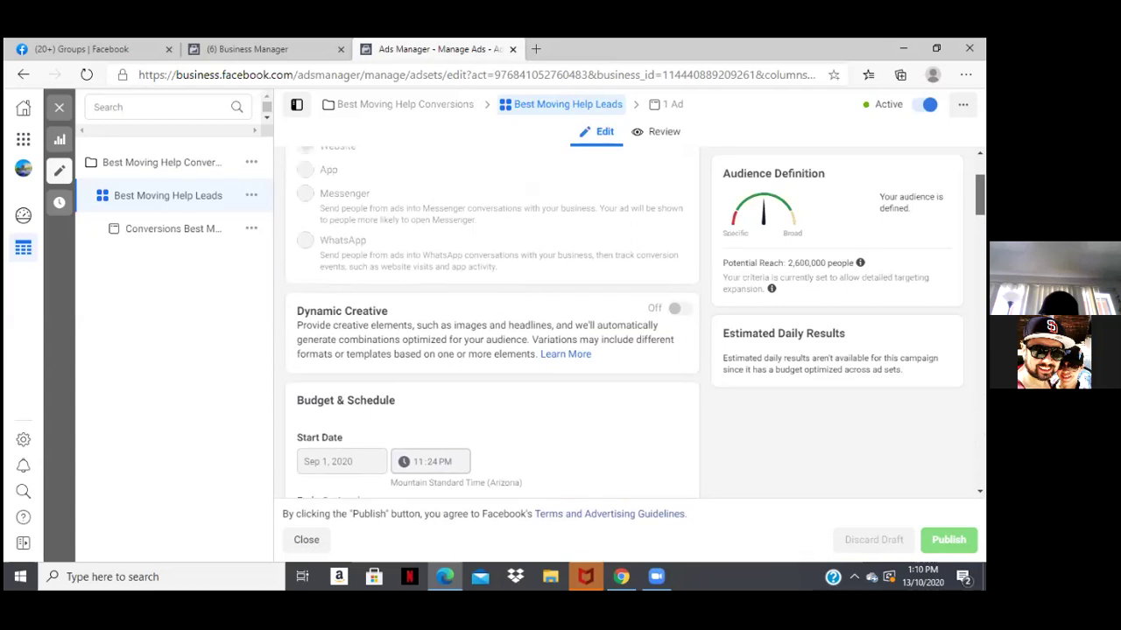
pyautogui.scroll(2, 490, 324)
pyautogui.scroll(1, 491, 324)
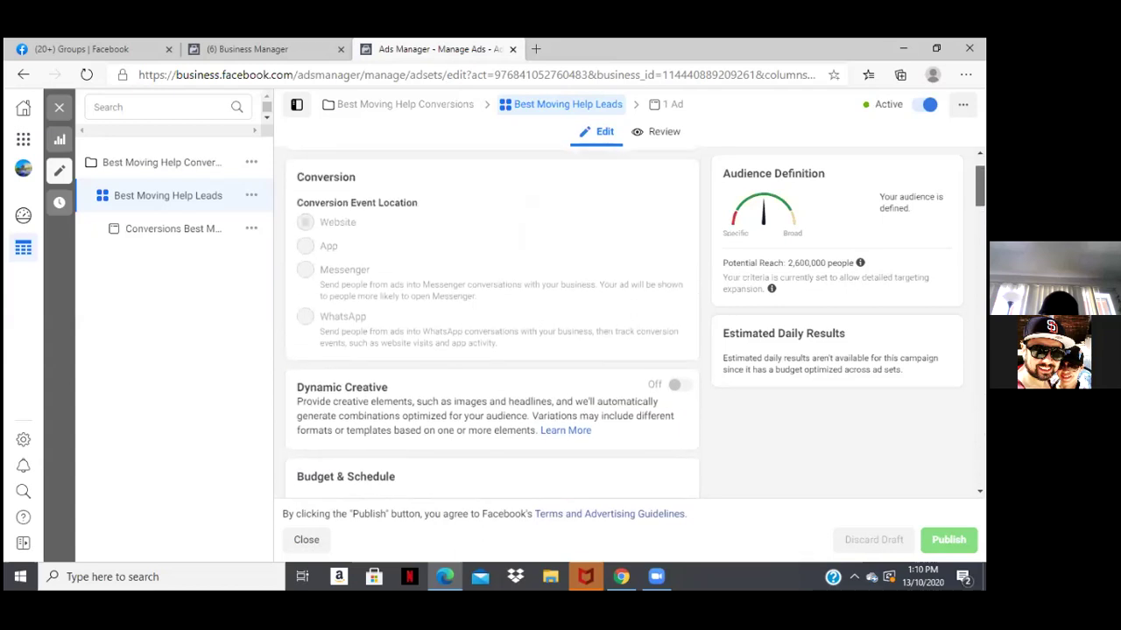
pyautogui.scroll(3, 491, 324)
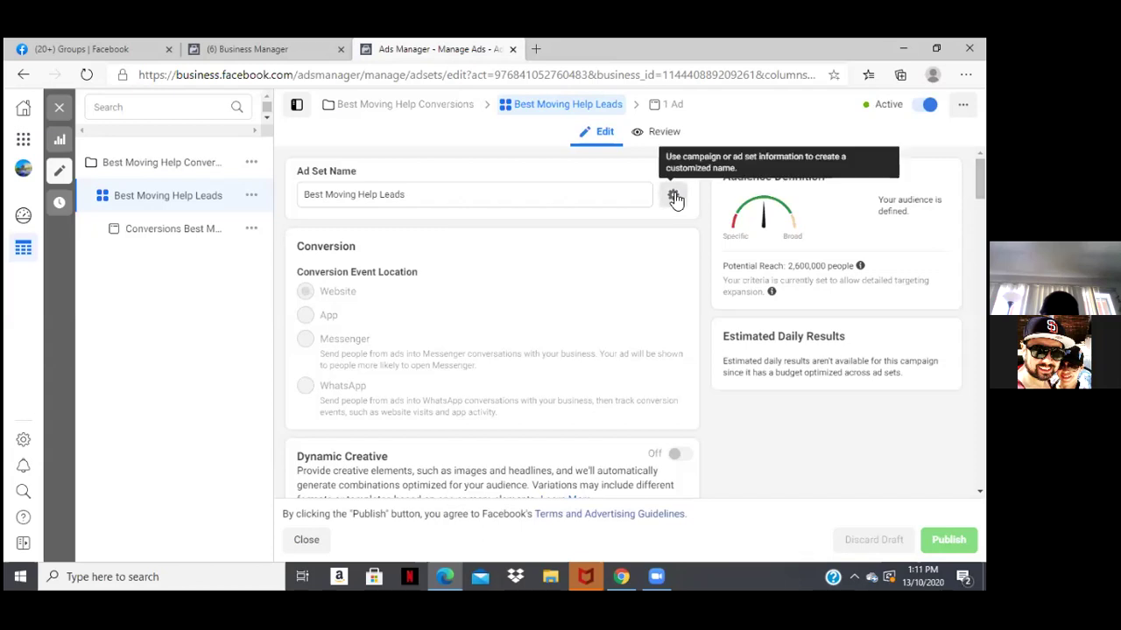
# Step: Open the Conversions Best Moving Help ad and view its preview in the Facebook Desktop News Feed
pyautogui.click(156, 239)
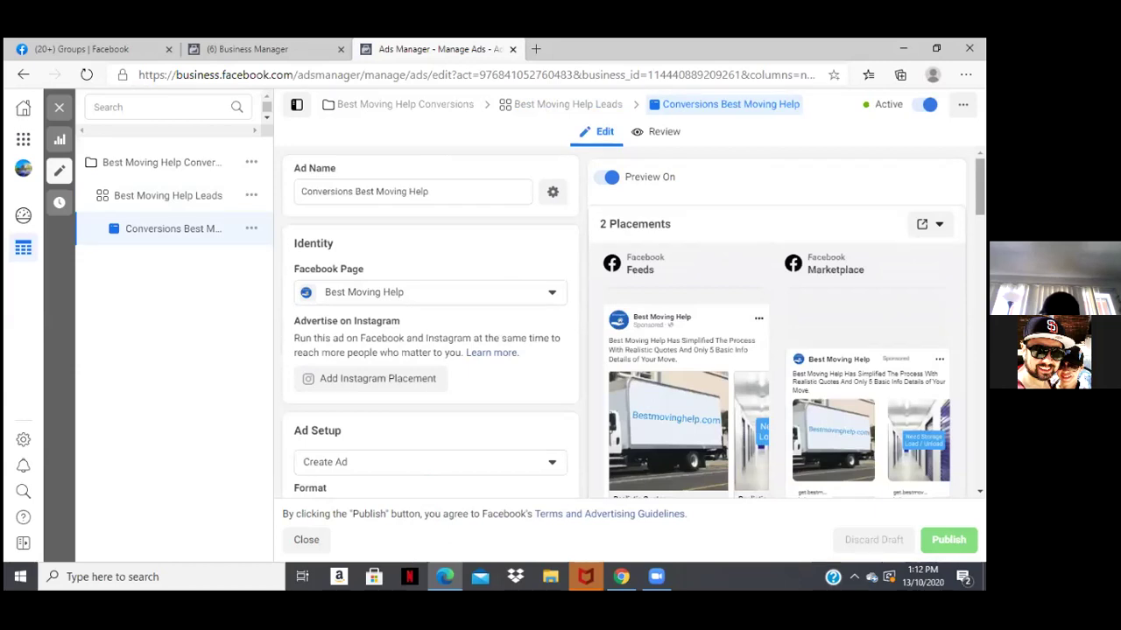
pyautogui.moveTo(682, 285)
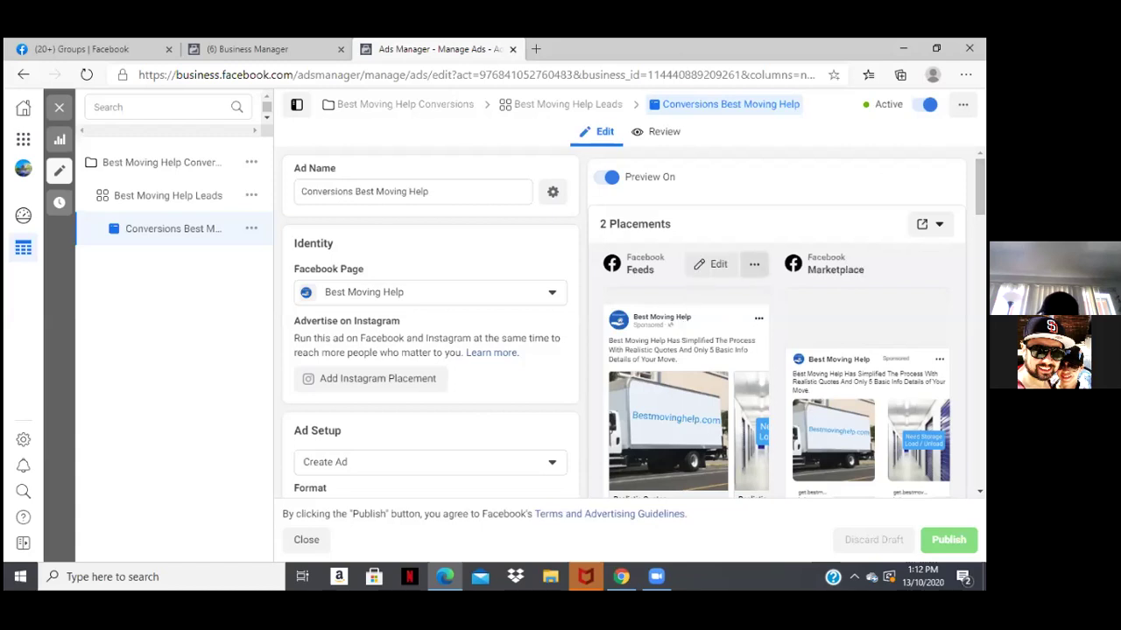
pyautogui.click(930, 224)
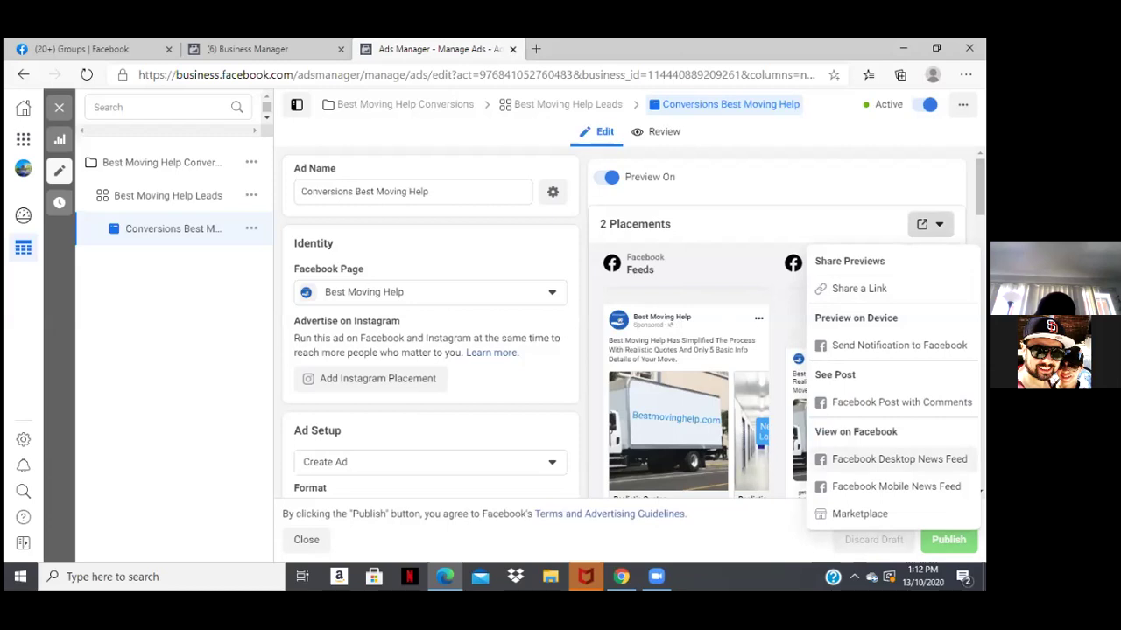
pyautogui.click(899, 459)
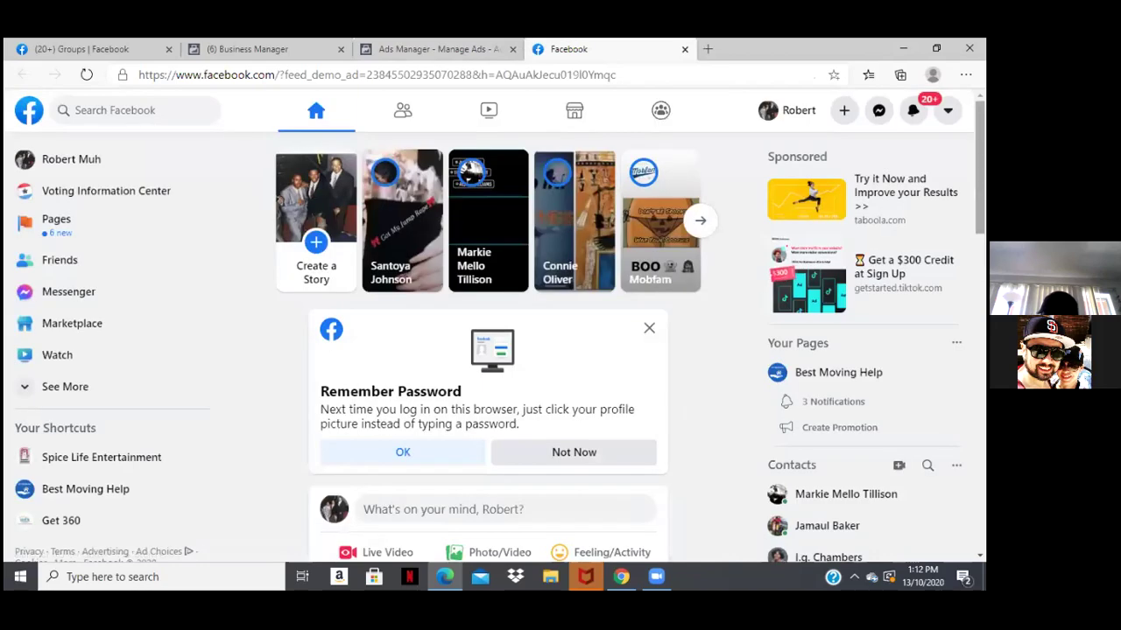
# Step: Find the sponsored Best Moving Help demo ad in the feed and follow its first card's Get Quote link
pyautogui.scroll(-4, 488, 350)
pyautogui.scroll(-3, 488, 350)
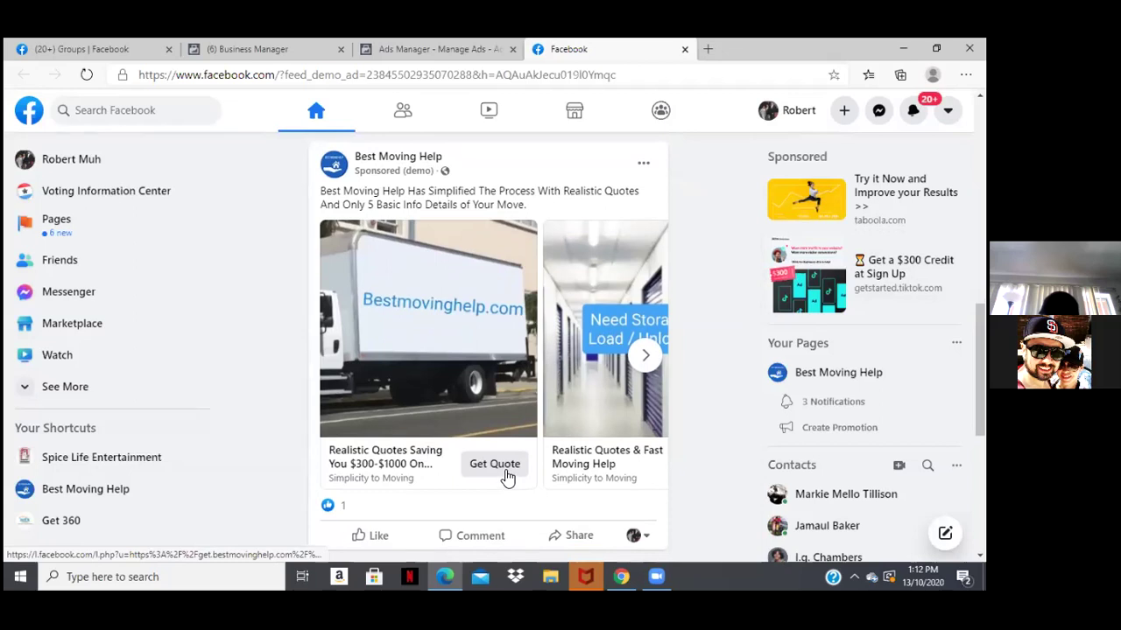
pyautogui.click(495, 465)
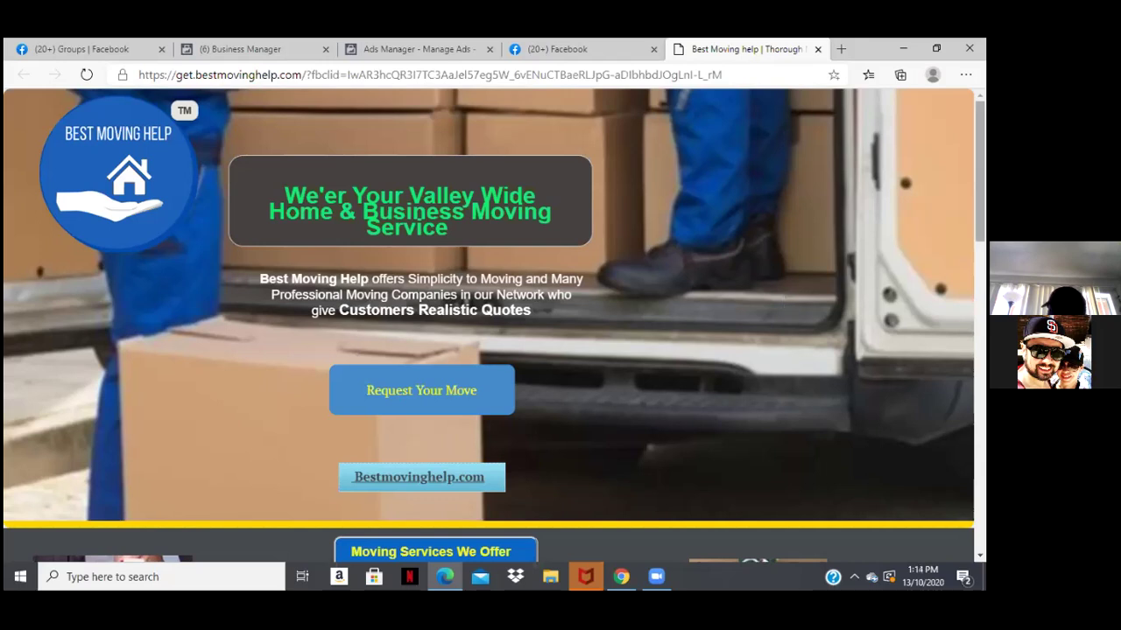
# Step: Examine the Best Moving Help landing page from the moving services section down to the footer
pyautogui.scroll(-3, 488, 324)
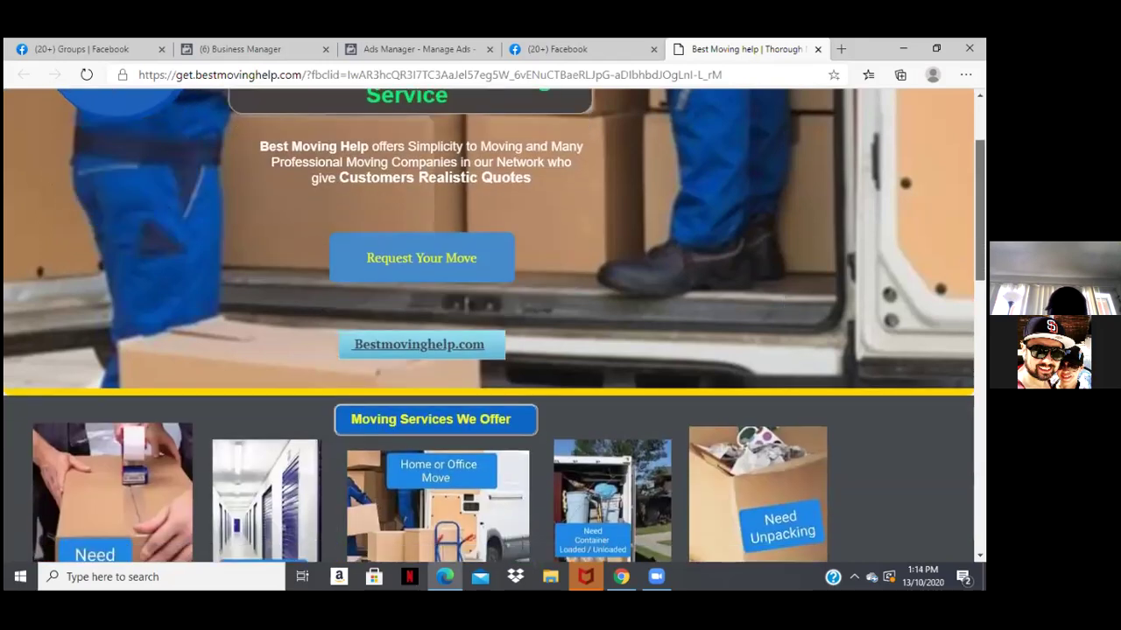
pyautogui.scroll(-10, 489, 324)
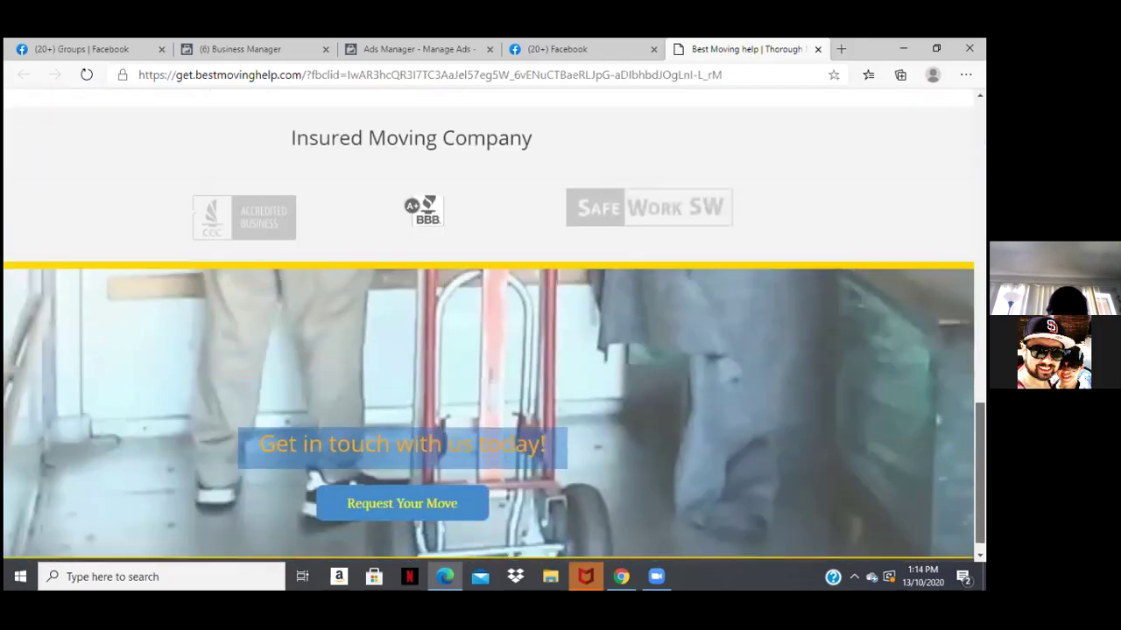
pyautogui.scroll(-1, 488, 324)
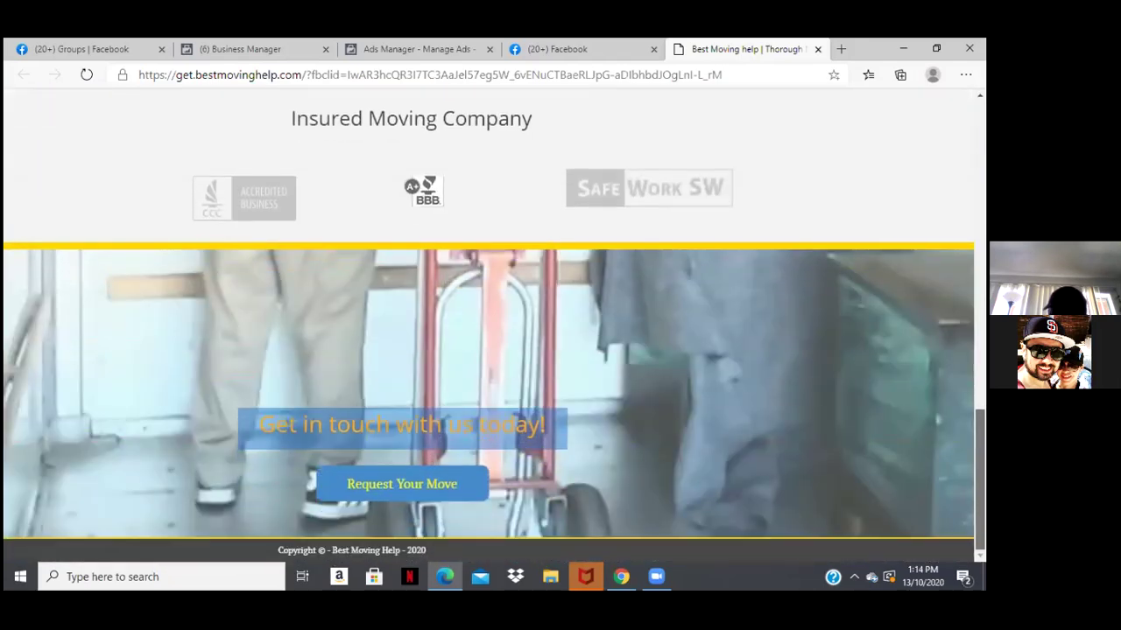
pyautogui.scroll(1, 489, 324)
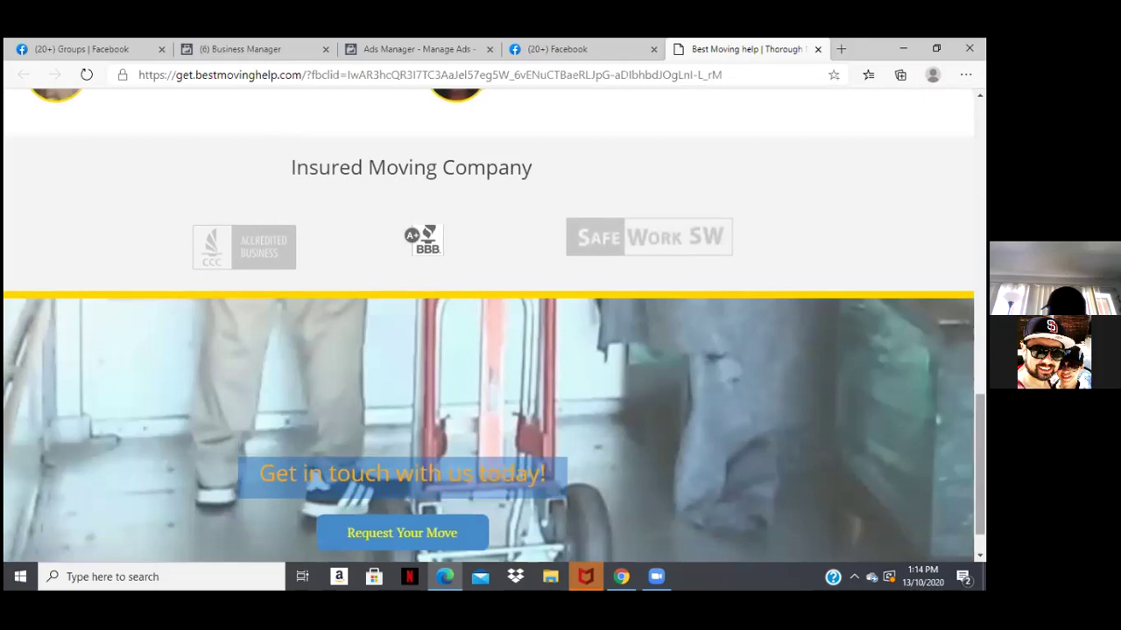
pyautogui.scroll(2, 489, 324)
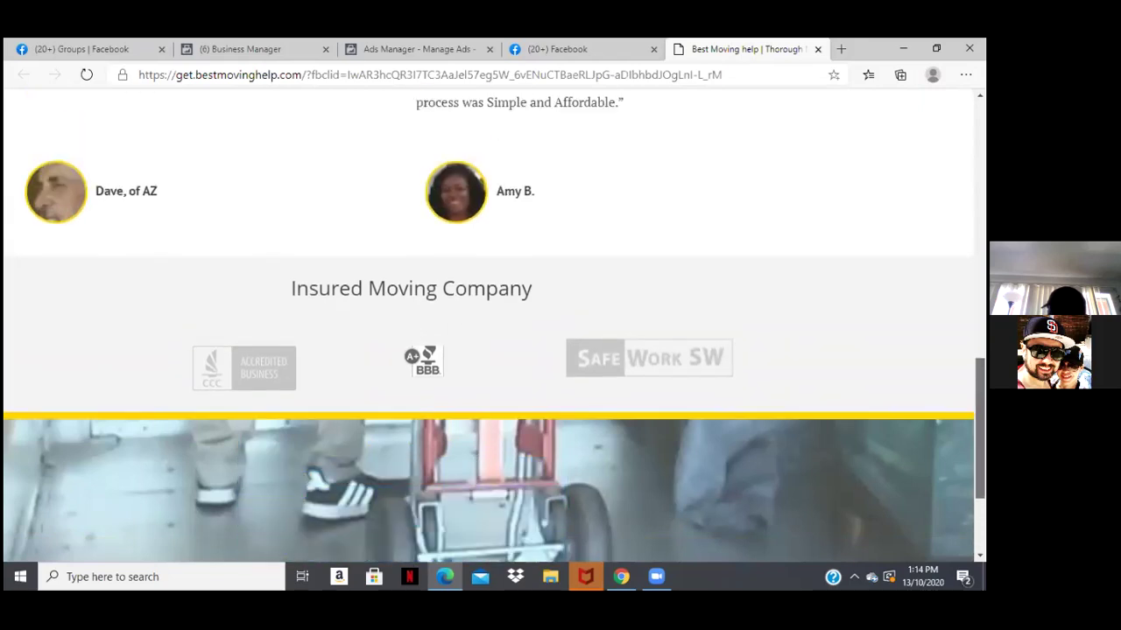
pyautogui.scroll(15, 489, 324)
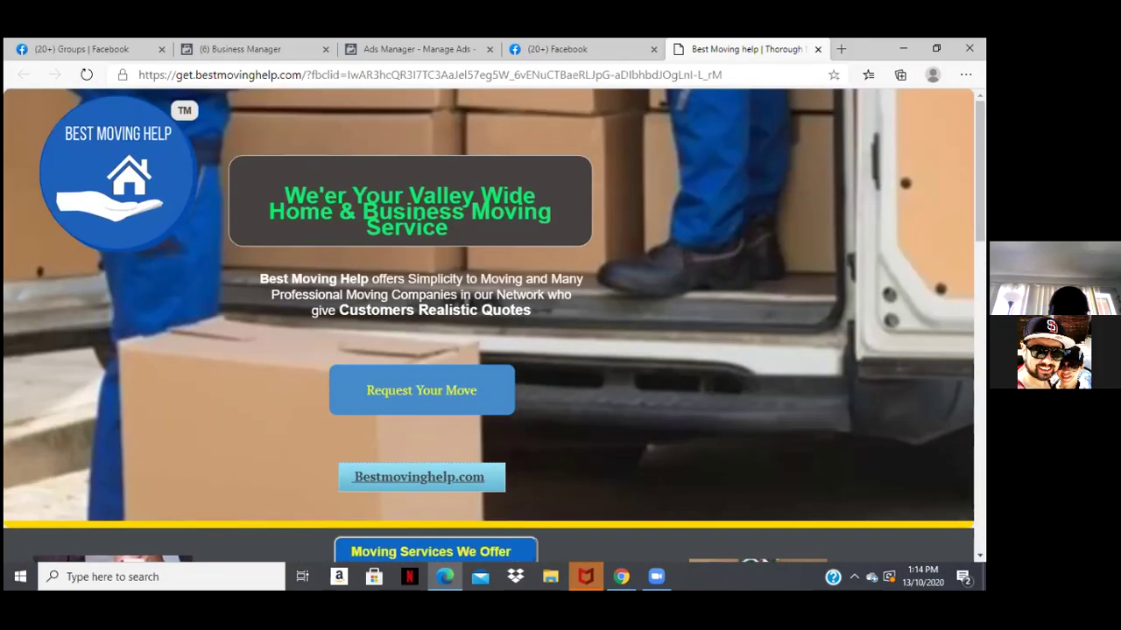
pyautogui.moveTo(139, 76); pyautogui.dragTo(302, 75)
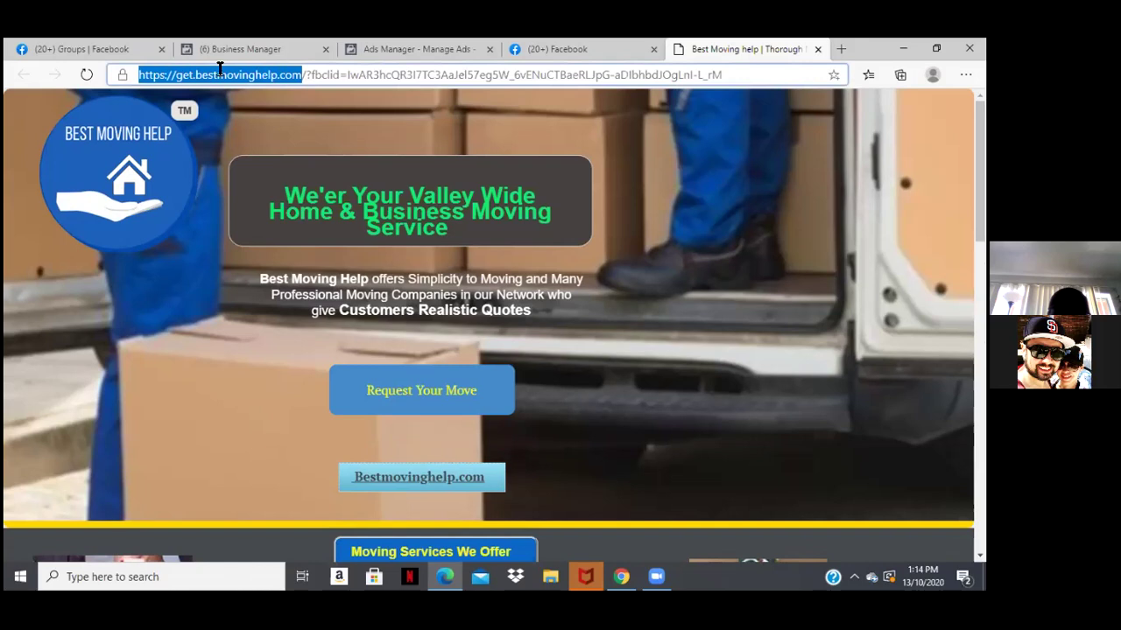
pyautogui.rightClick(302, 77)
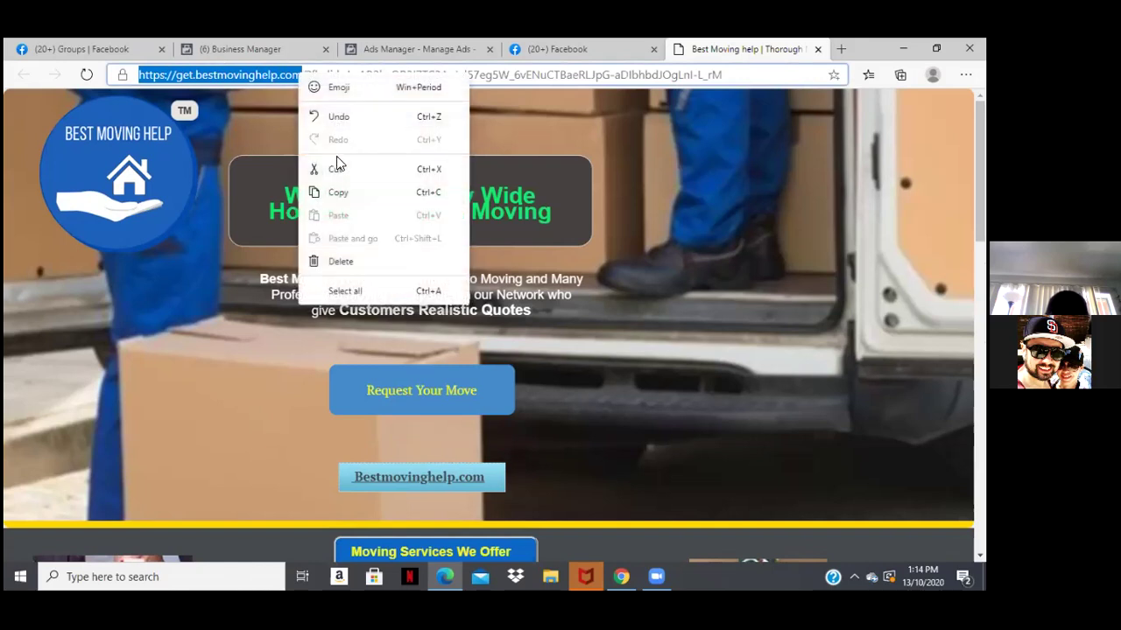
pyautogui.click(341, 189)
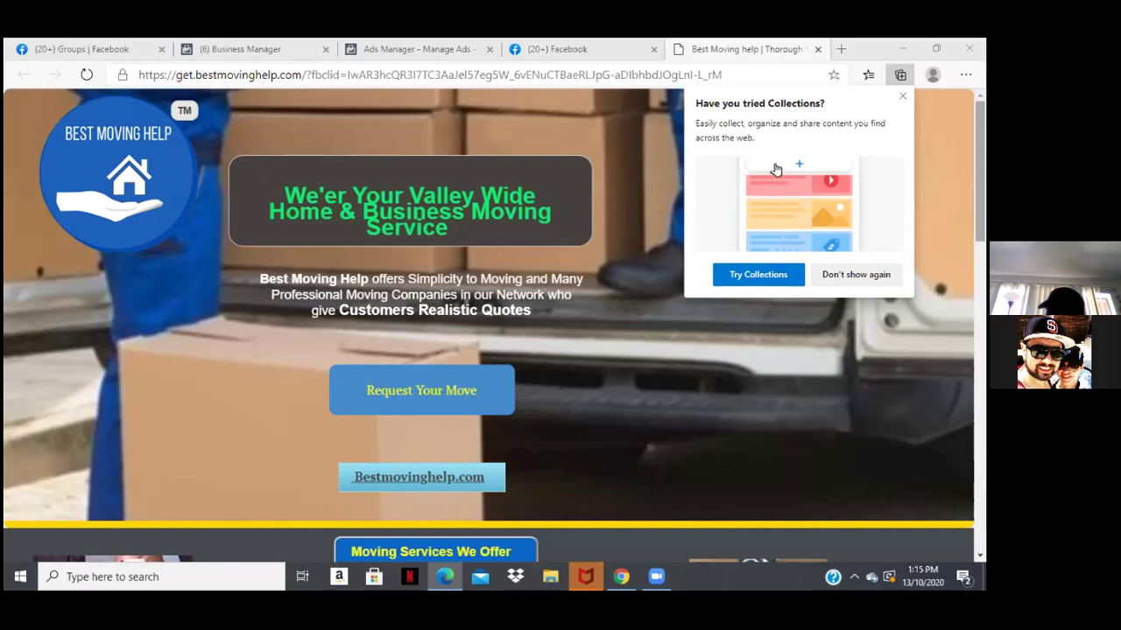
# Step: Review the landing page's services, testimonials, insurance badges and contact section, ending back at the services offered
pyautogui.scroll(-2, 774, 169)
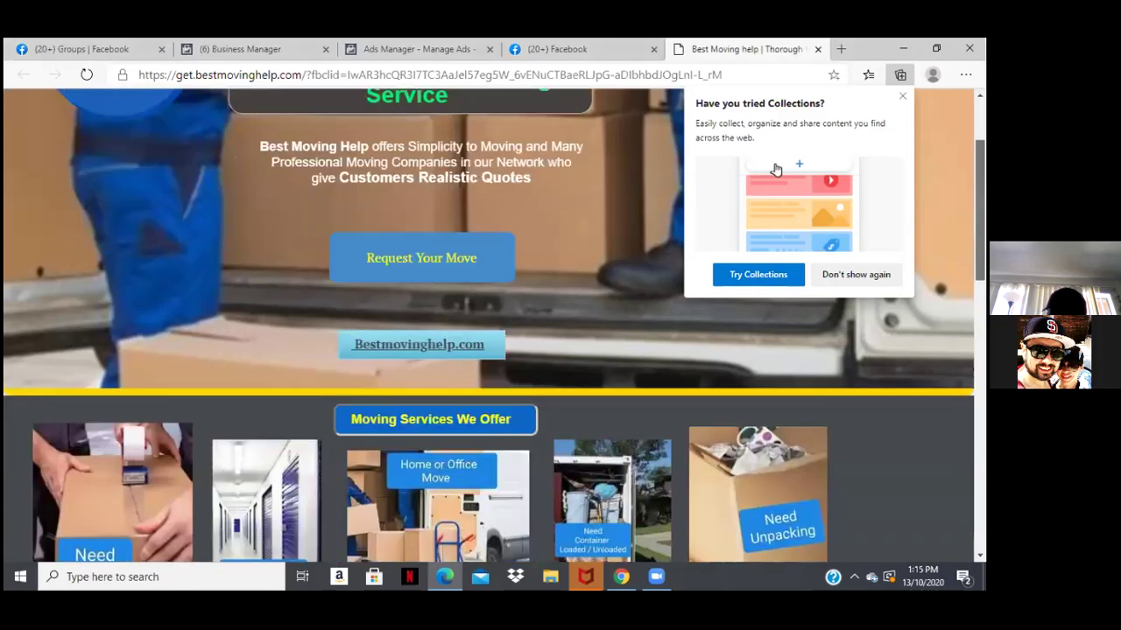
pyautogui.scroll(-5, 775, 169)
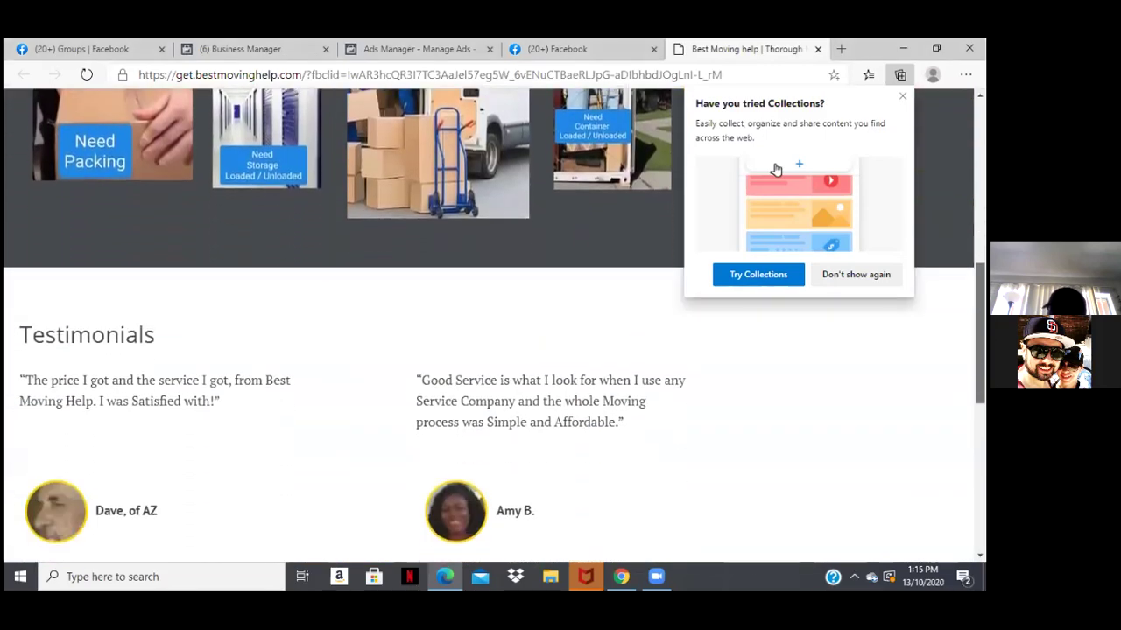
pyautogui.scroll(-2, 774, 169)
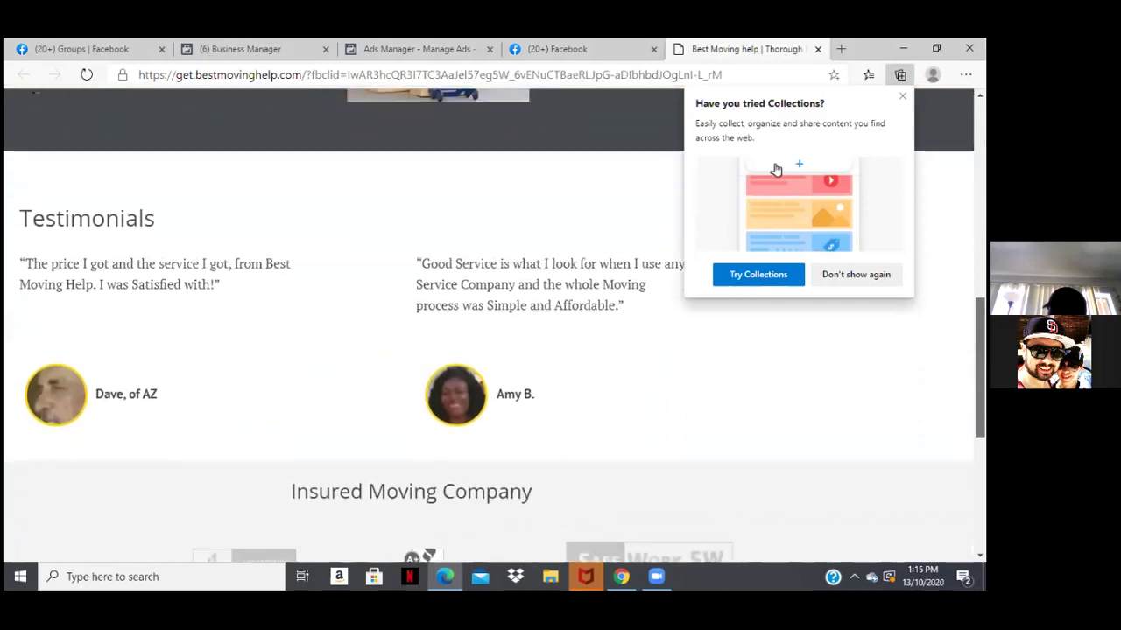
pyautogui.scroll(-2, 775, 169)
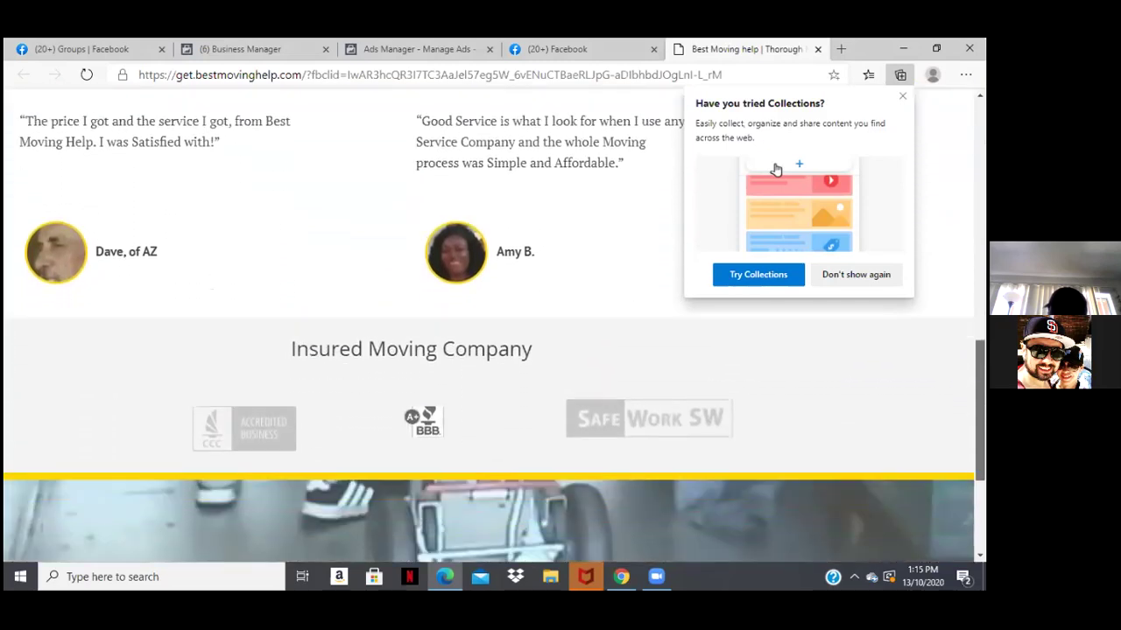
pyautogui.scroll(-3, 775, 169)
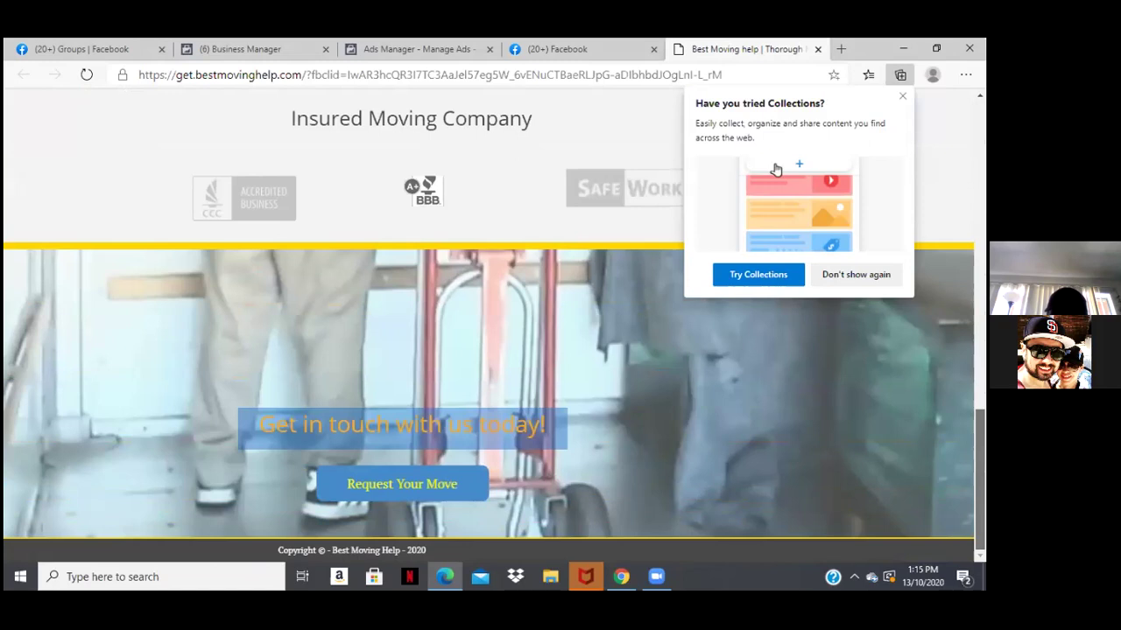
pyautogui.scroll(1, 775, 169)
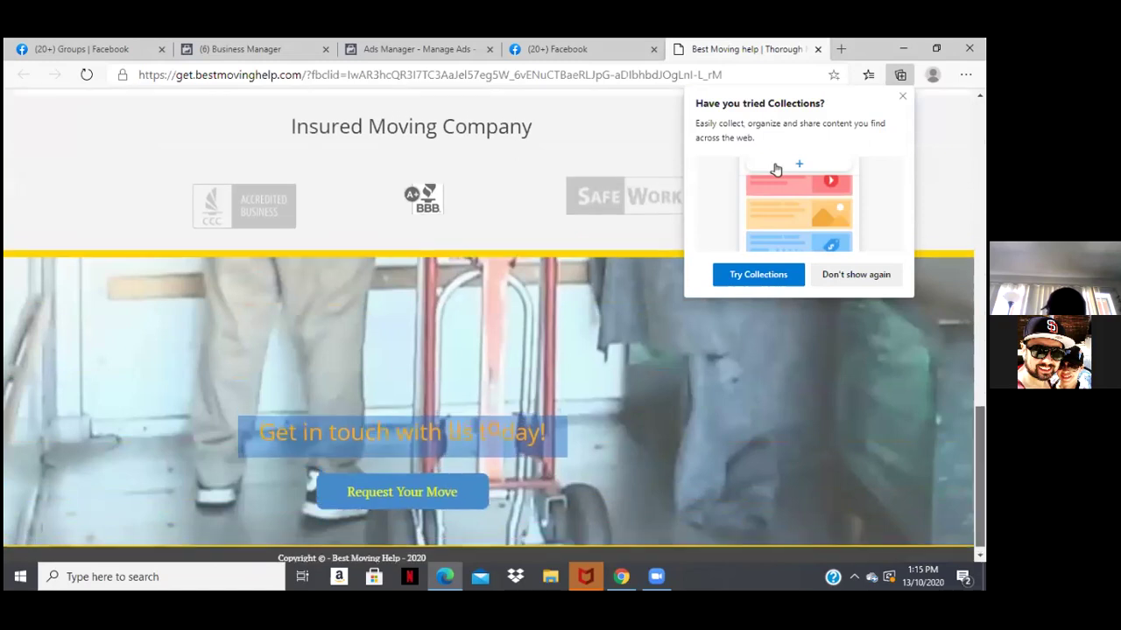
pyautogui.scroll(8, 775, 169)
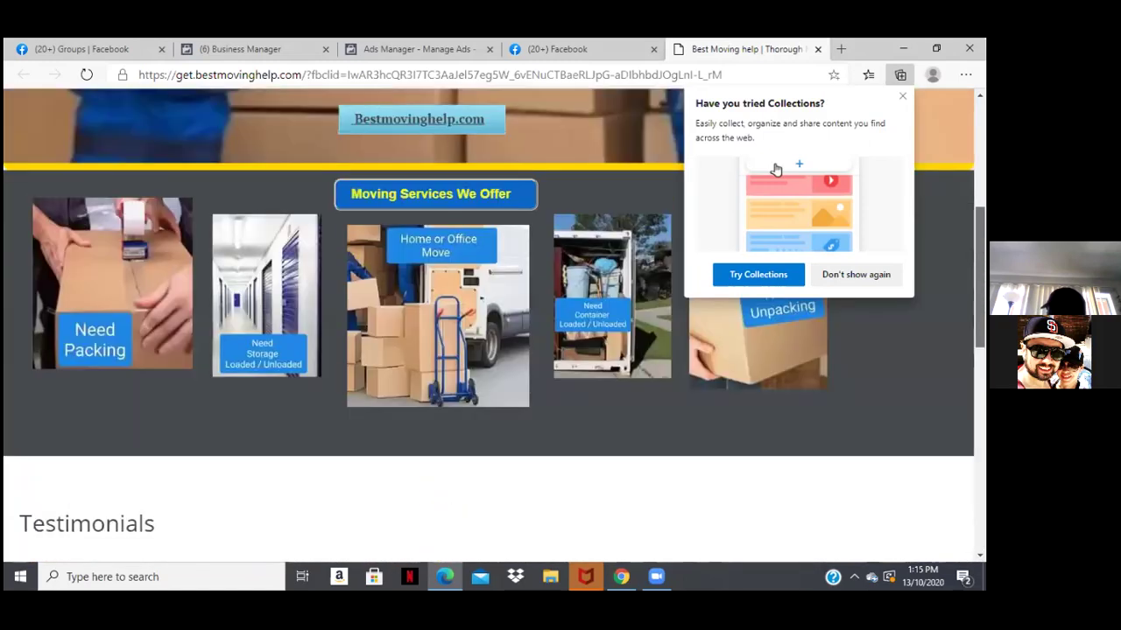
pyautogui.scroll(2, 775, 169)
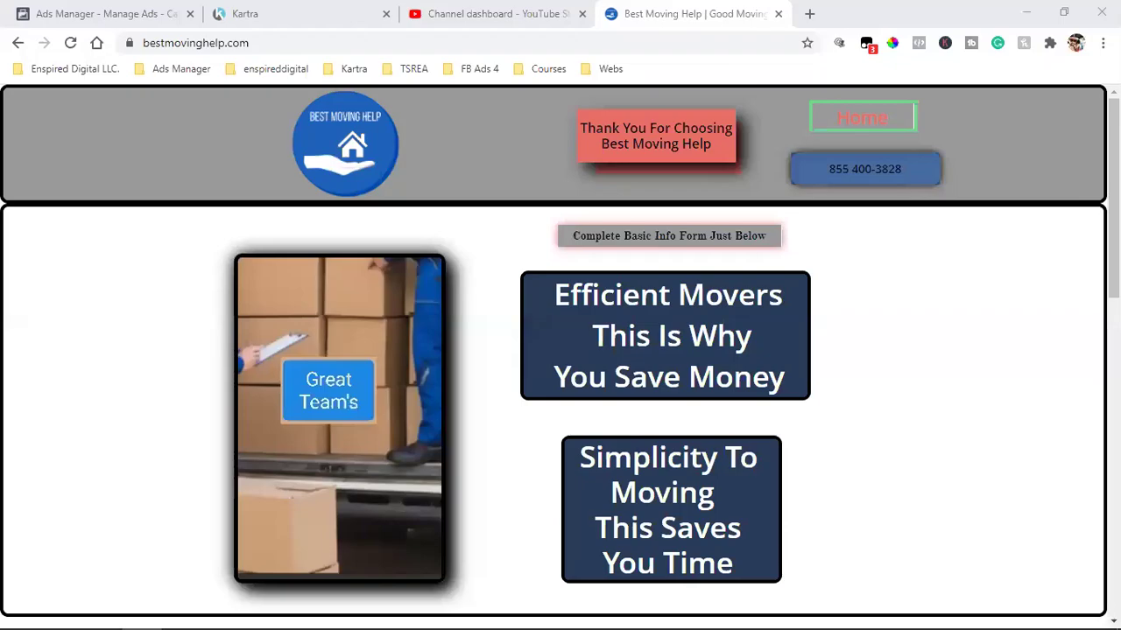
# Step: Go back from bestmovinghelp.com to the get.bestmovinghelp.com landing page and examine its headline, services, testimonials and closing contact section
pyautogui.click(14, 44)
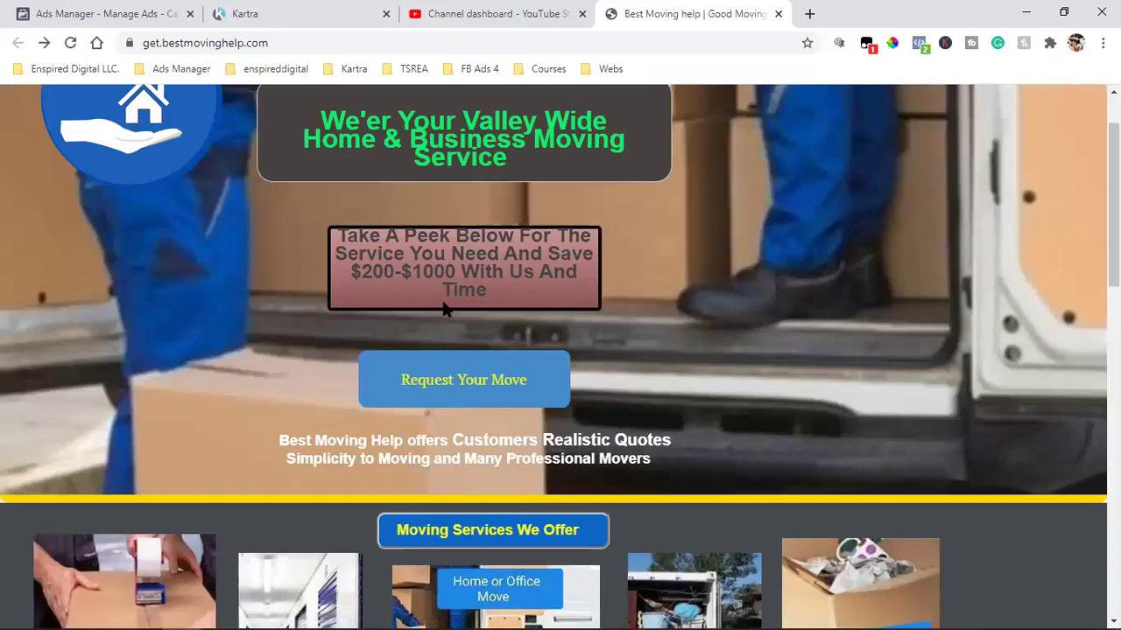
pyautogui.scroll(1, 686, 414)
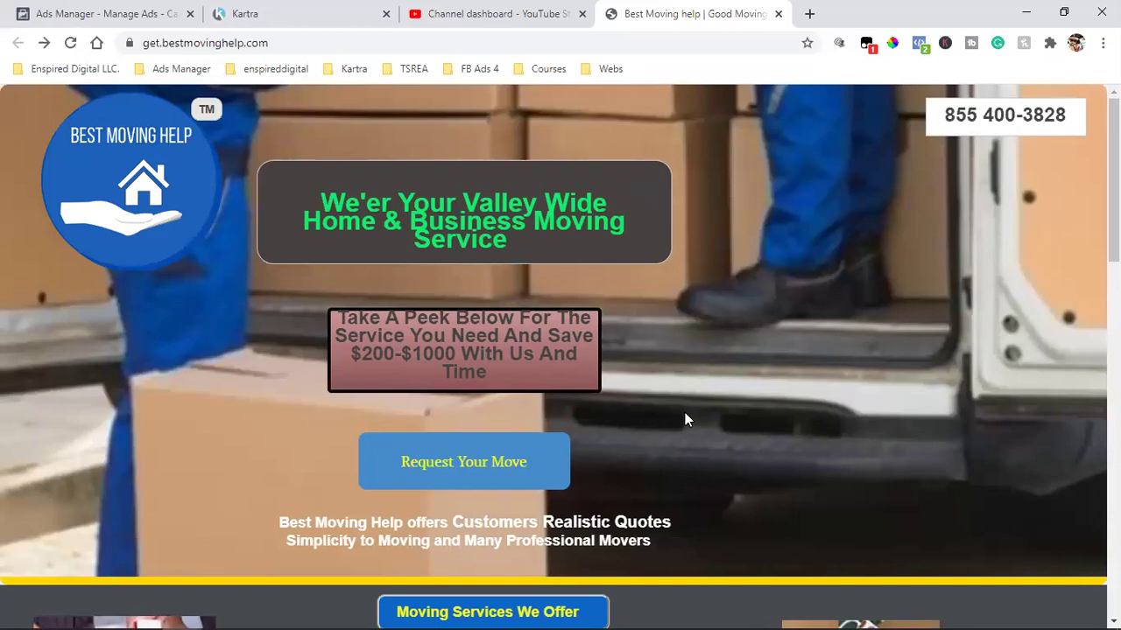
pyautogui.scroll(-3, 683, 415)
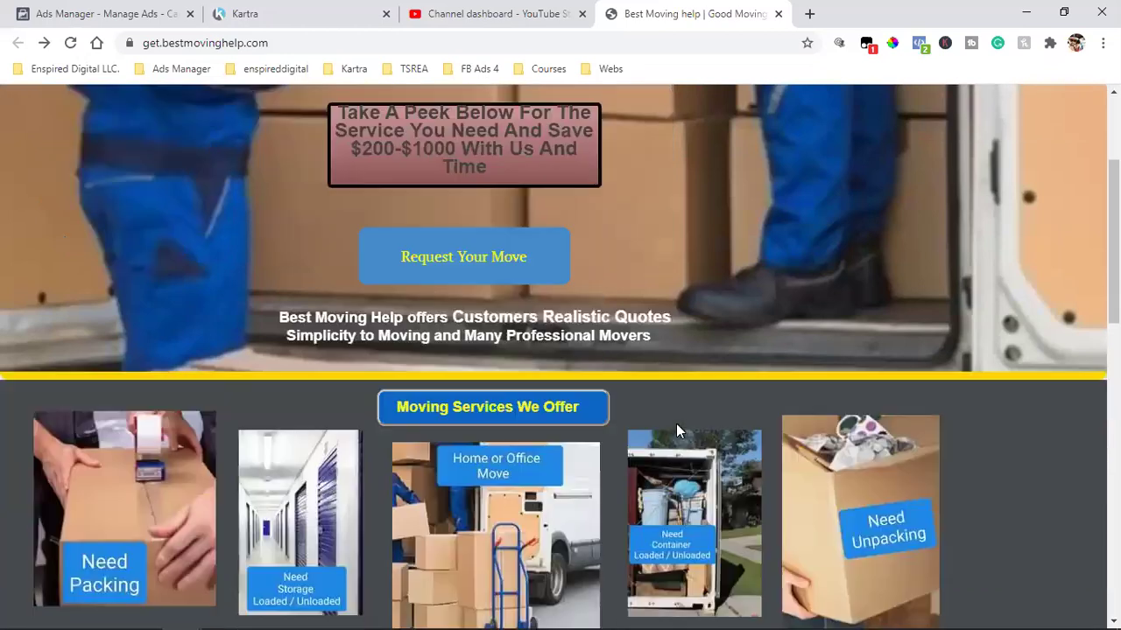
pyautogui.scroll(-5, 689, 424)
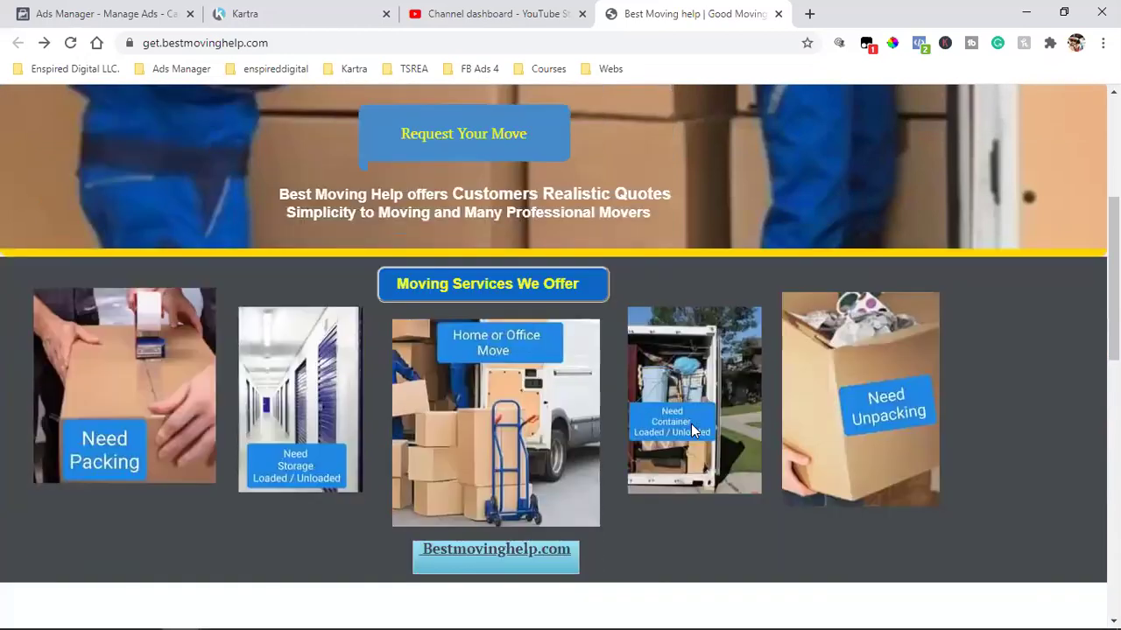
pyautogui.scroll(-10, 678, 426)
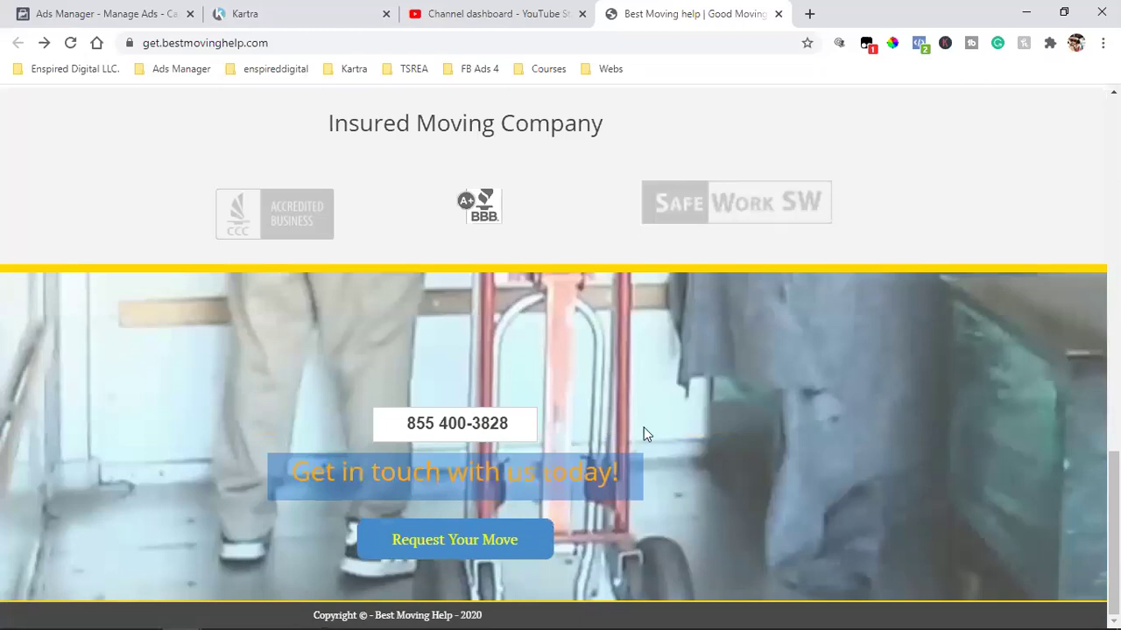
pyautogui.scroll(15, 719, 536)
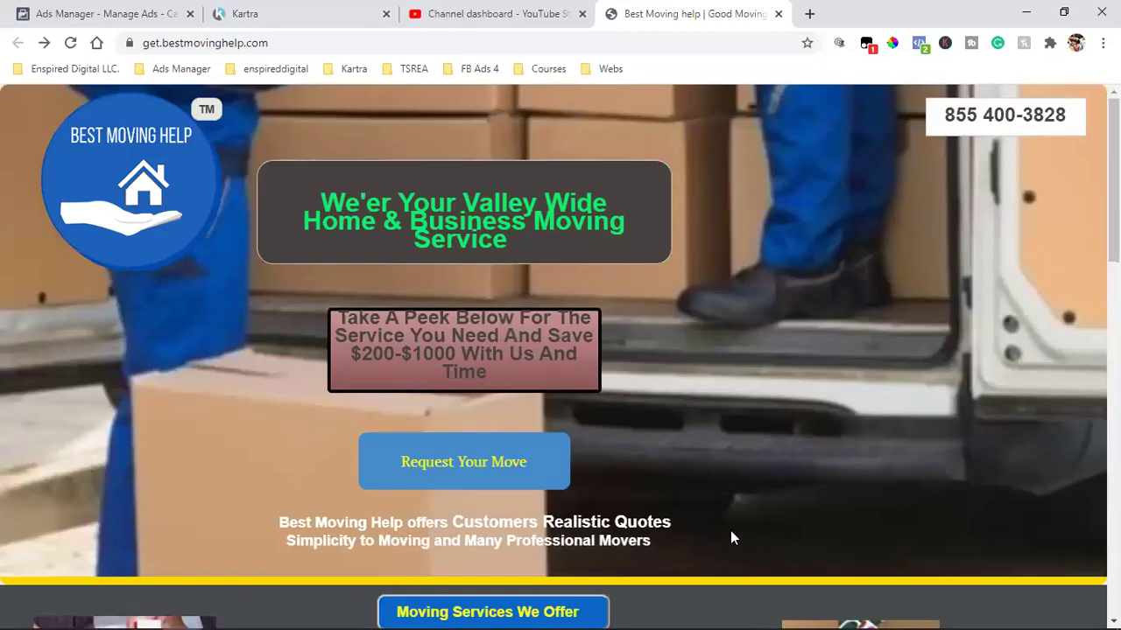
pyautogui.scroll(-12, 681, 522)
pyautogui.scroll(12, 681, 527)
pyautogui.scroll(-8, 571, 444)
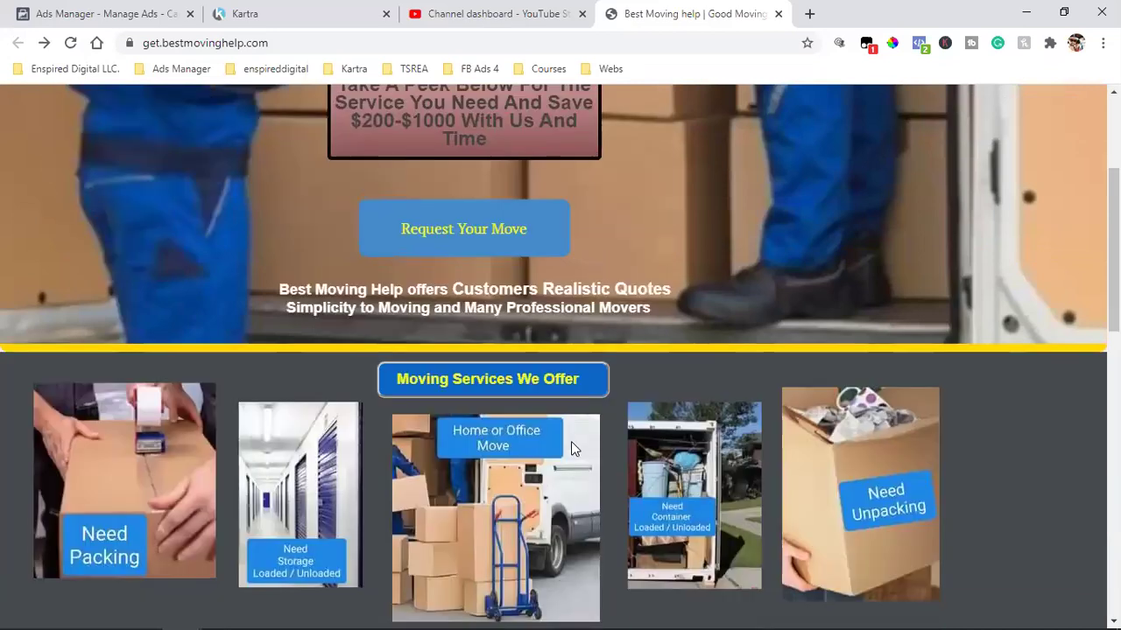
pyautogui.scroll(-6, 570, 442)
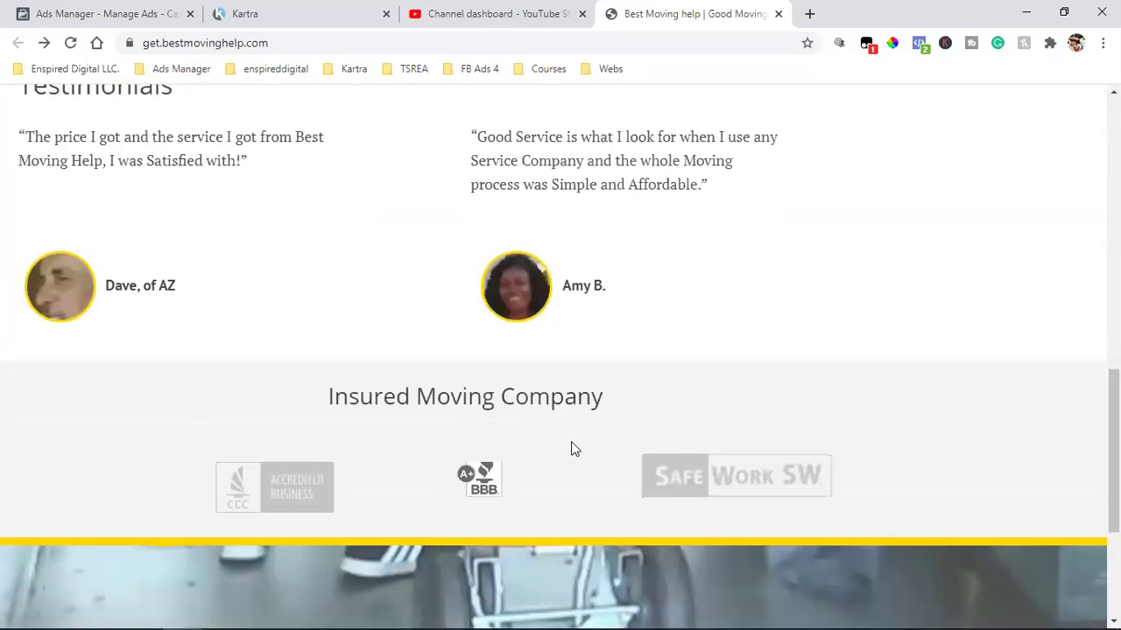
pyautogui.scroll(14, 570, 448)
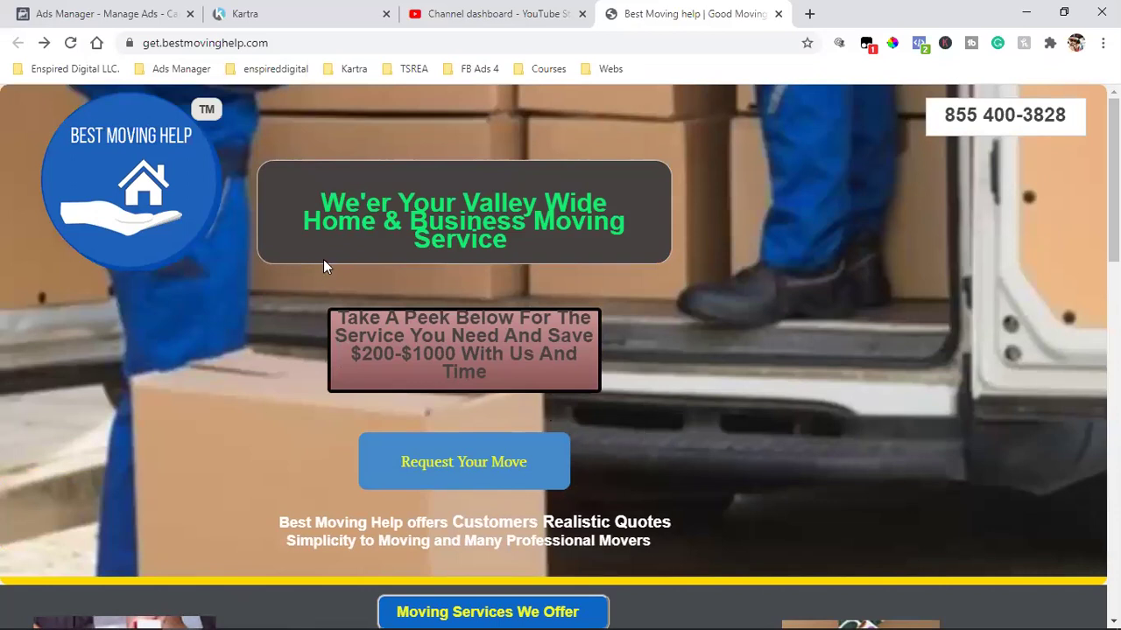
# Step: Look through the landing page to its footer and check its installed pixel and events with Facebook Pixel Helper
pyautogui.scroll(-5, 323, 259)
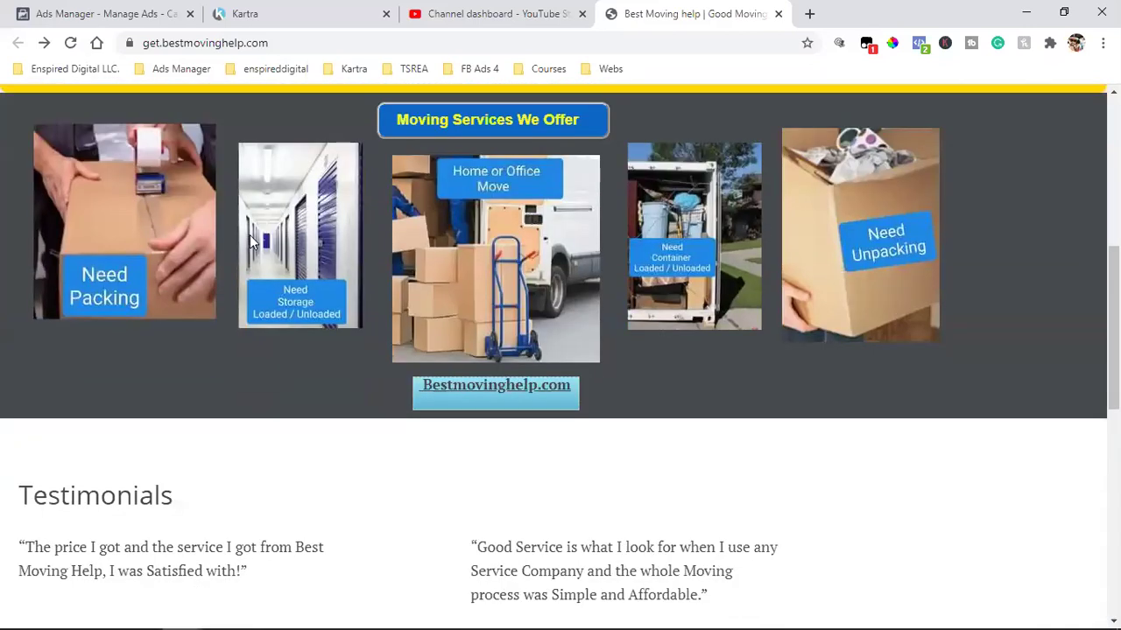
pyautogui.scroll(-1, 249, 235)
pyautogui.scroll(-7, 482, 295)
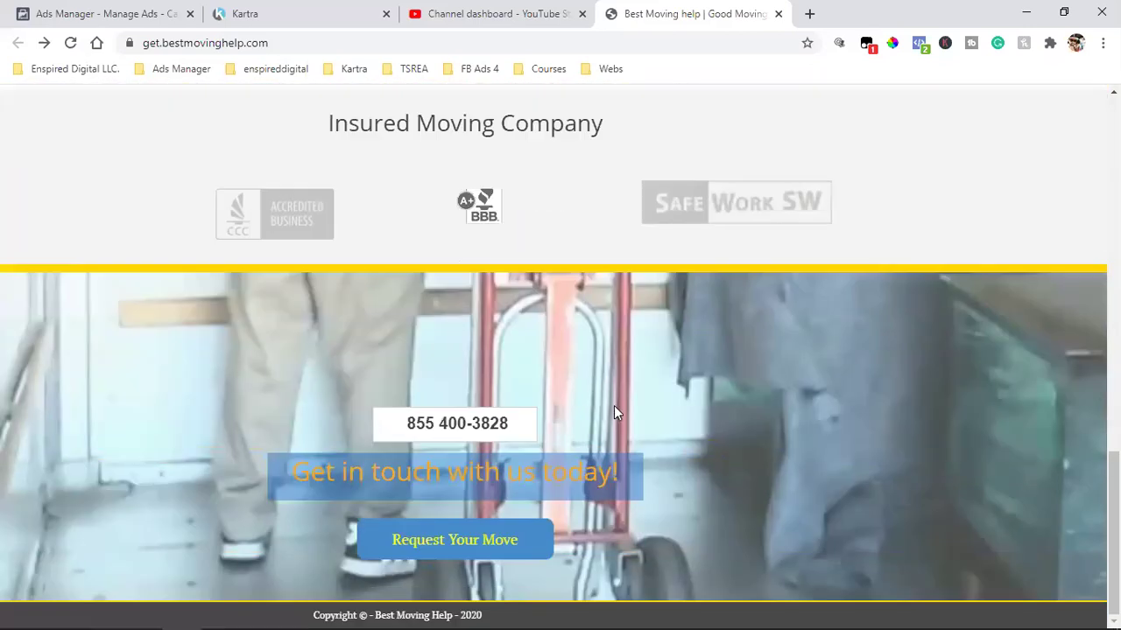
pyautogui.click(919, 44)
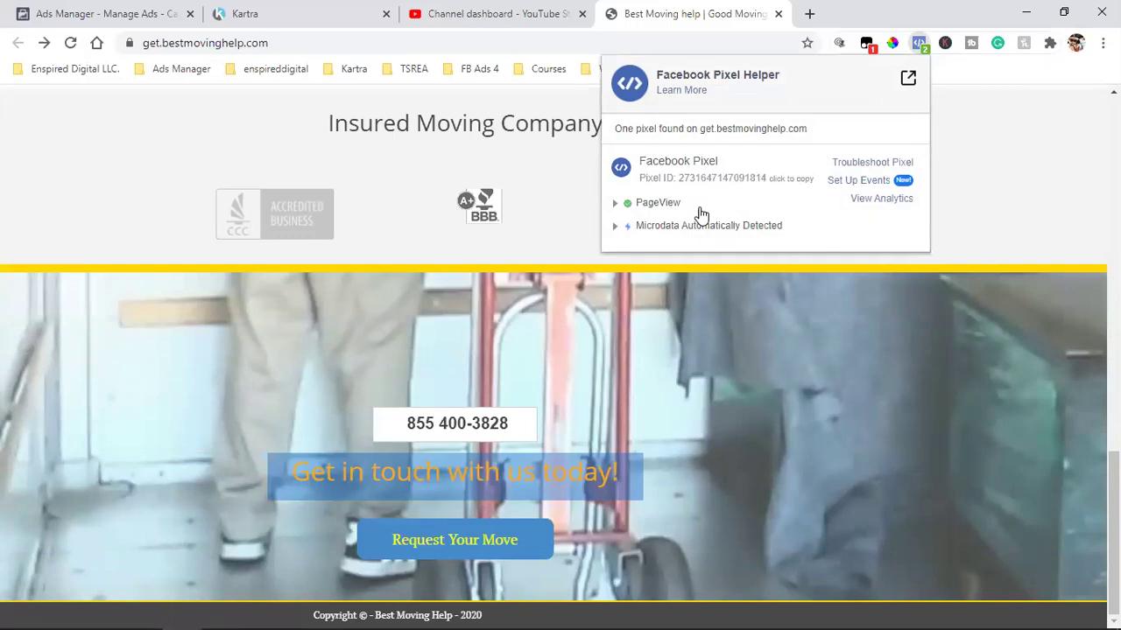
pyautogui.click(674, 297)
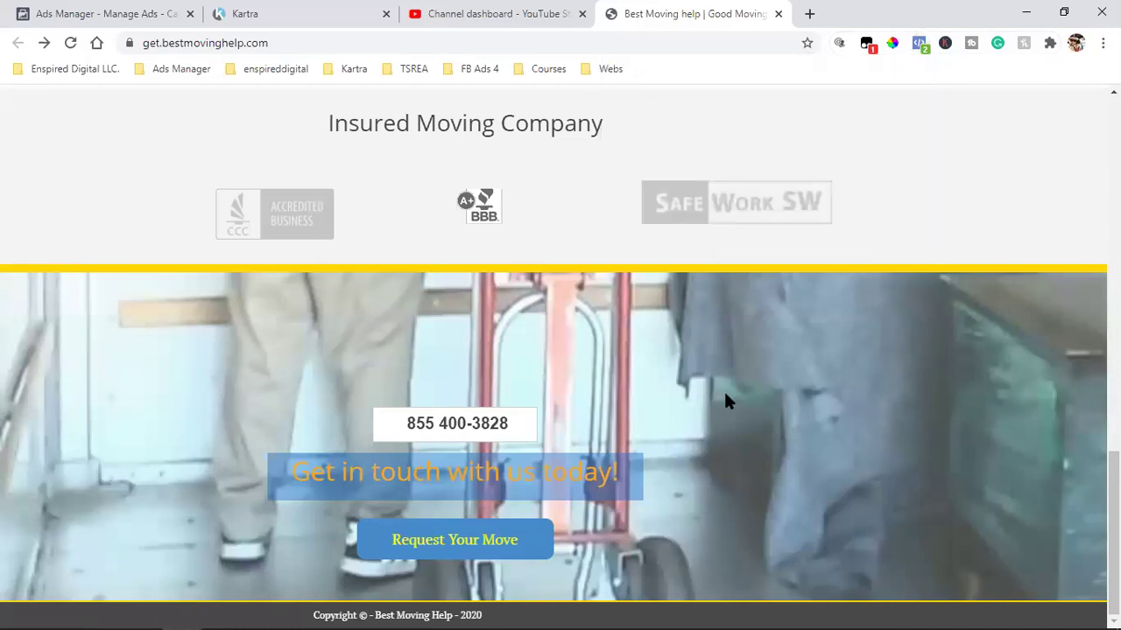
# Step: Examine the landing page from its headline through services and testimonials to the footer, and highlight the phone number above the contact heading
pyautogui.scroll(8, 734, 406)
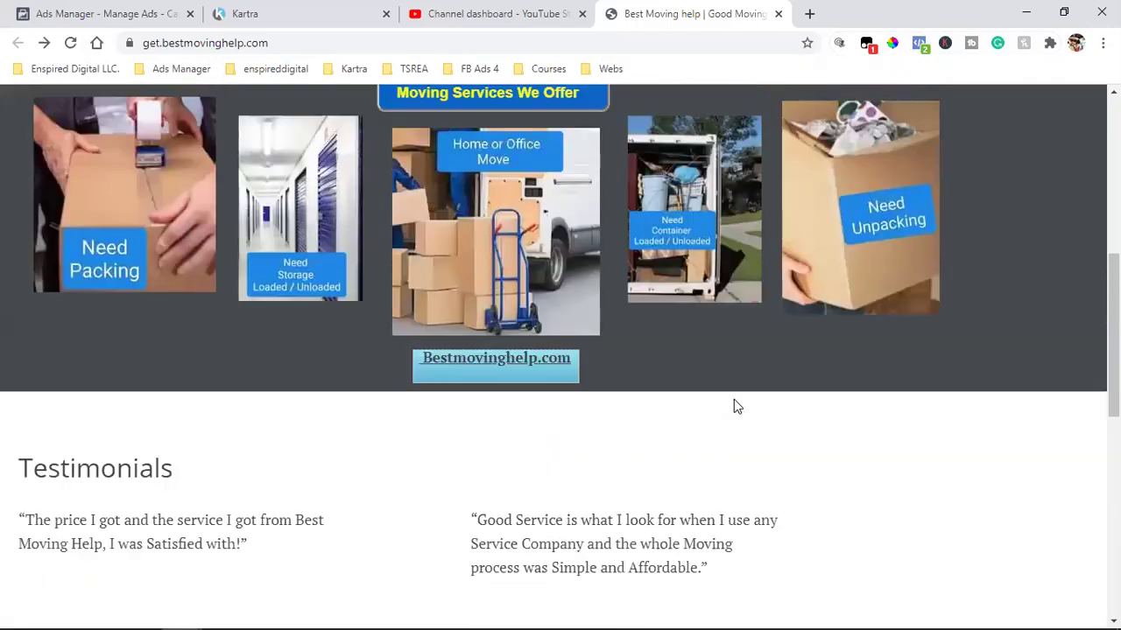
pyautogui.scroll(5, 733, 401)
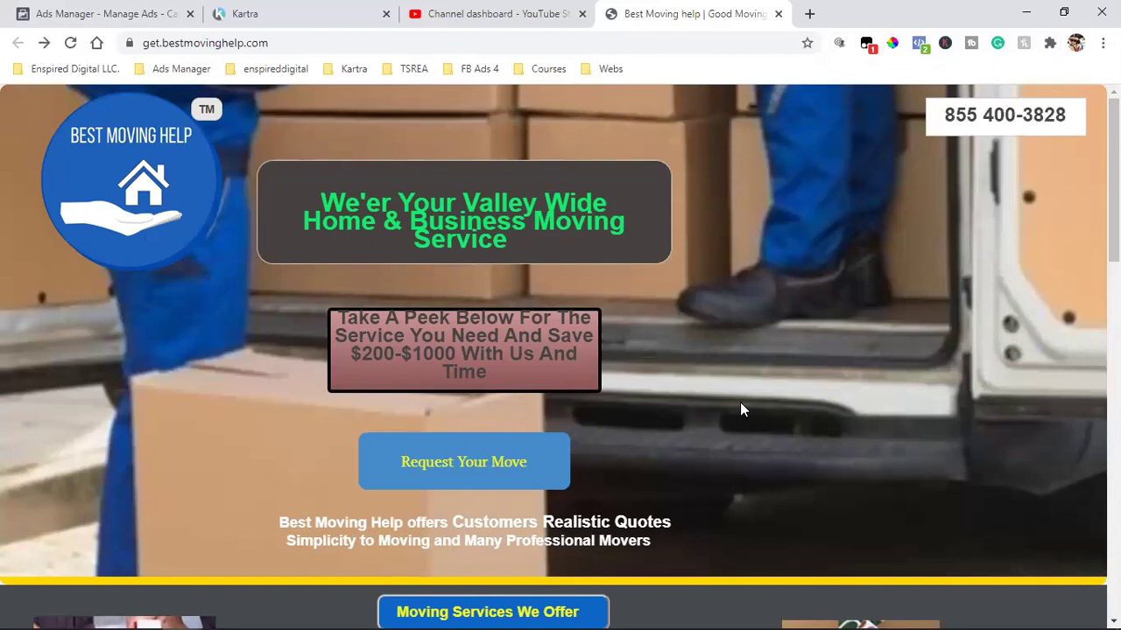
pyautogui.scroll(-4, 740, 408)
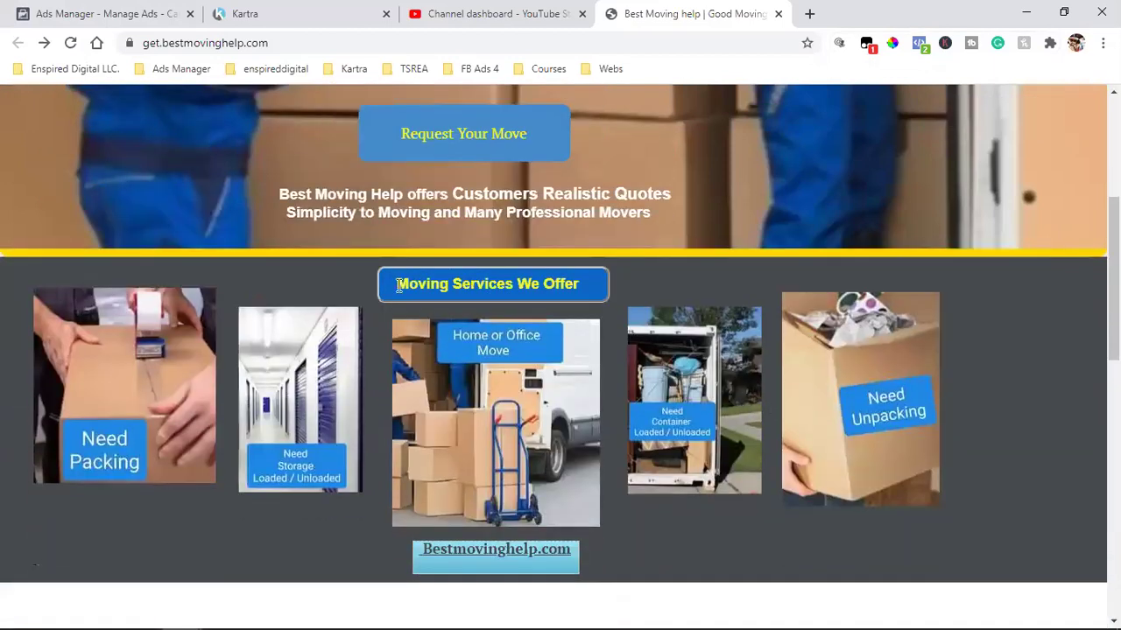
pyautogui.scroll(-1, 543, 385)
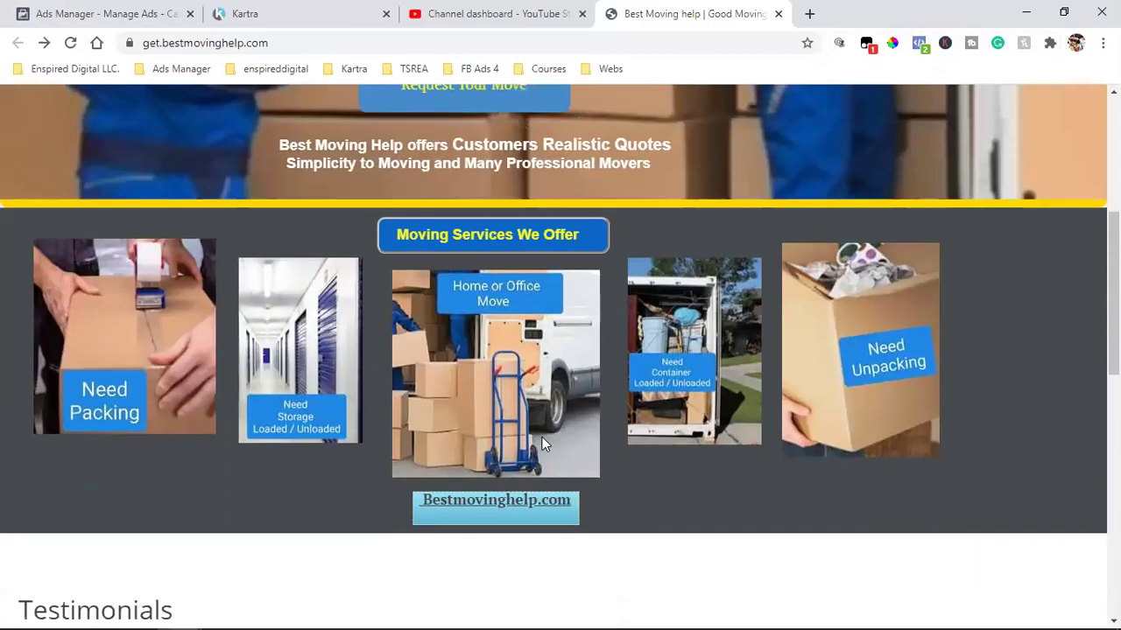
pyautogui.scroll(-2, 420, 263)
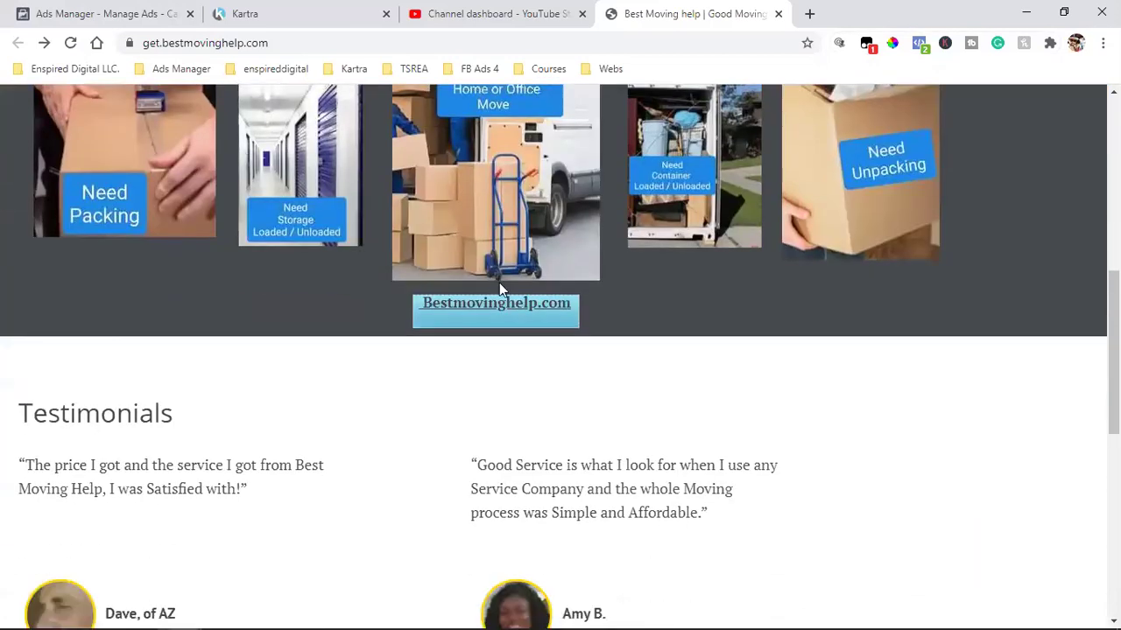
pyautogui.scroll(-2, 499, 285)
pyautogui.scroll(-4, 368, 250)
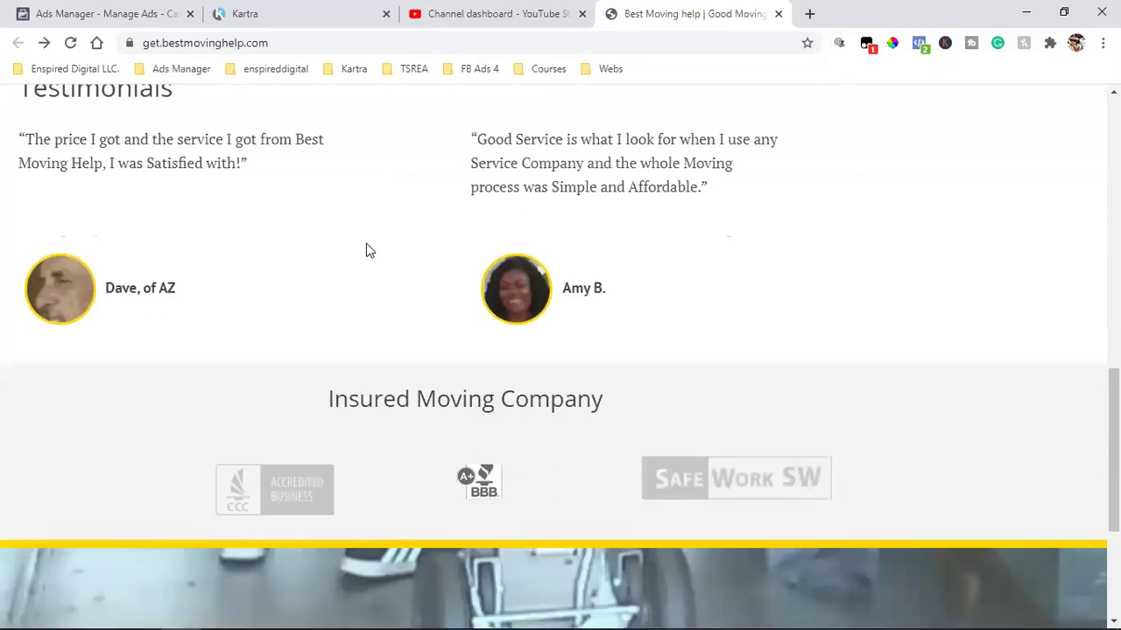
pyautogui.scroll(-1, 366, 251)
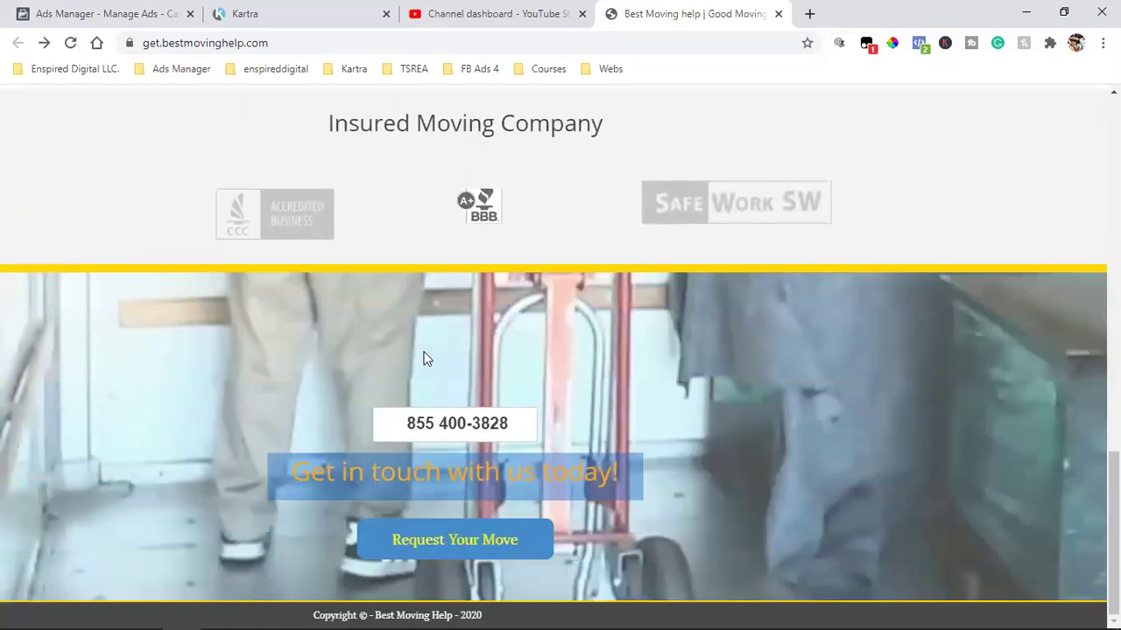
pyautogui.tripleClick(453, 429)
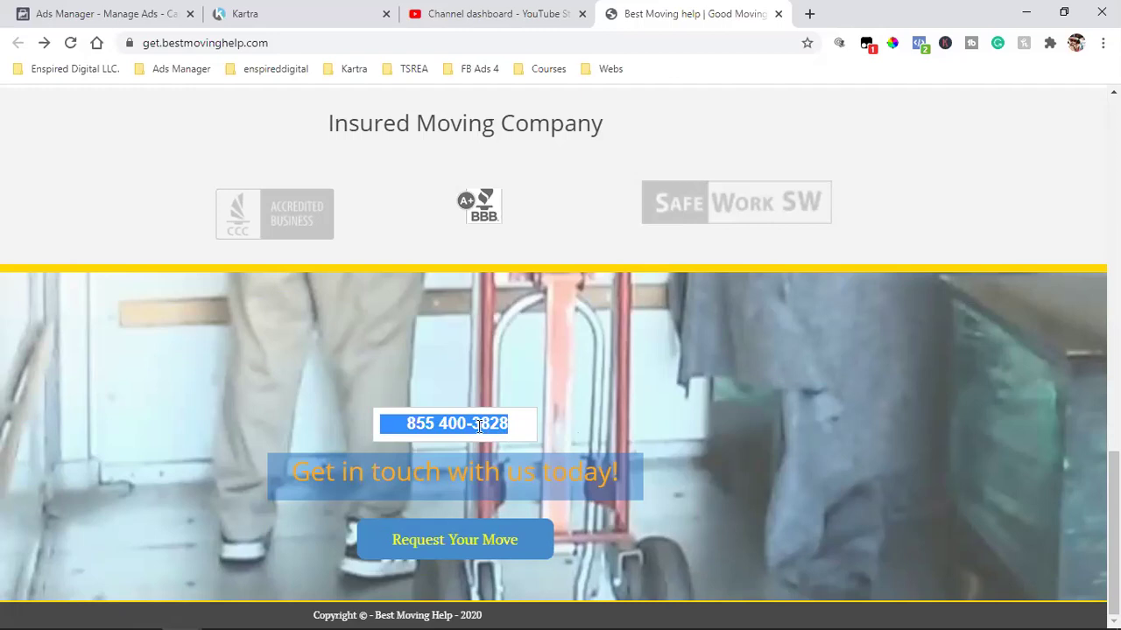
# Step: Follow the landing page's Request Your Move link to bestmovinghelp.com, glance at the Ads Manager campaign list, and return to the moving site
pyautogui.press('Home')
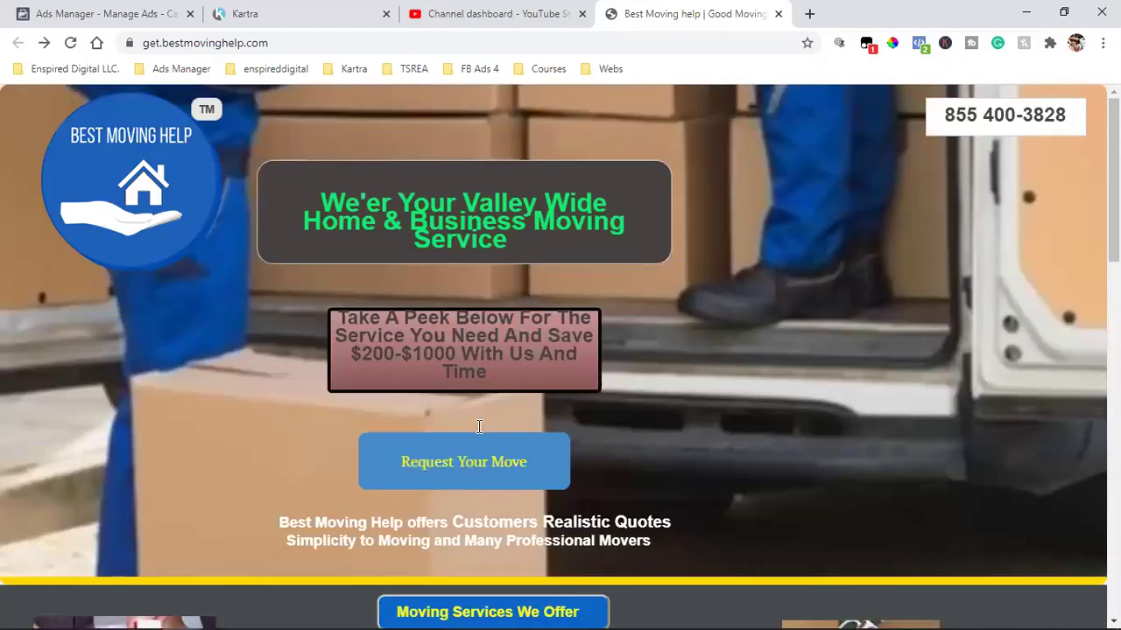
pyautogui.click(464, 471)
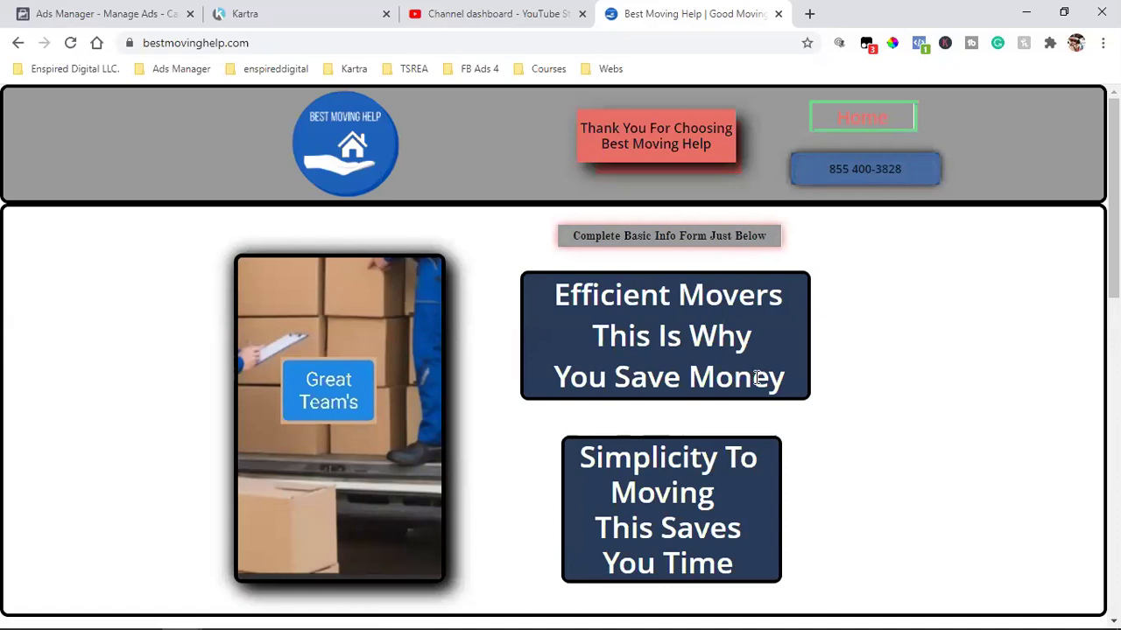
pyautogui.click(120, 10)
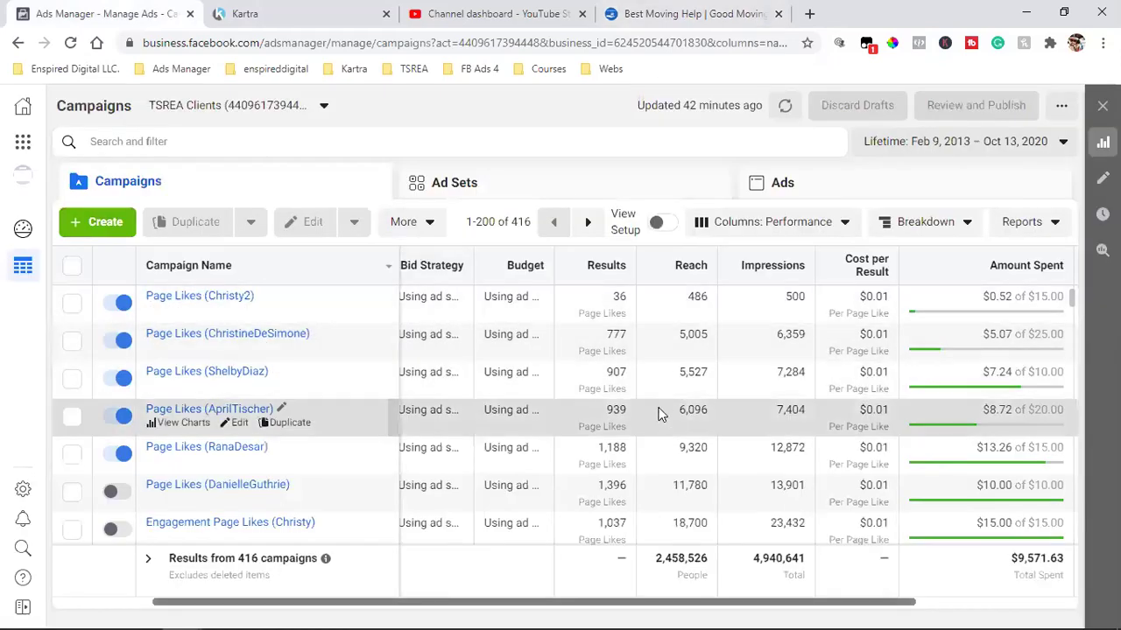
pyautogui.click(696, 13)
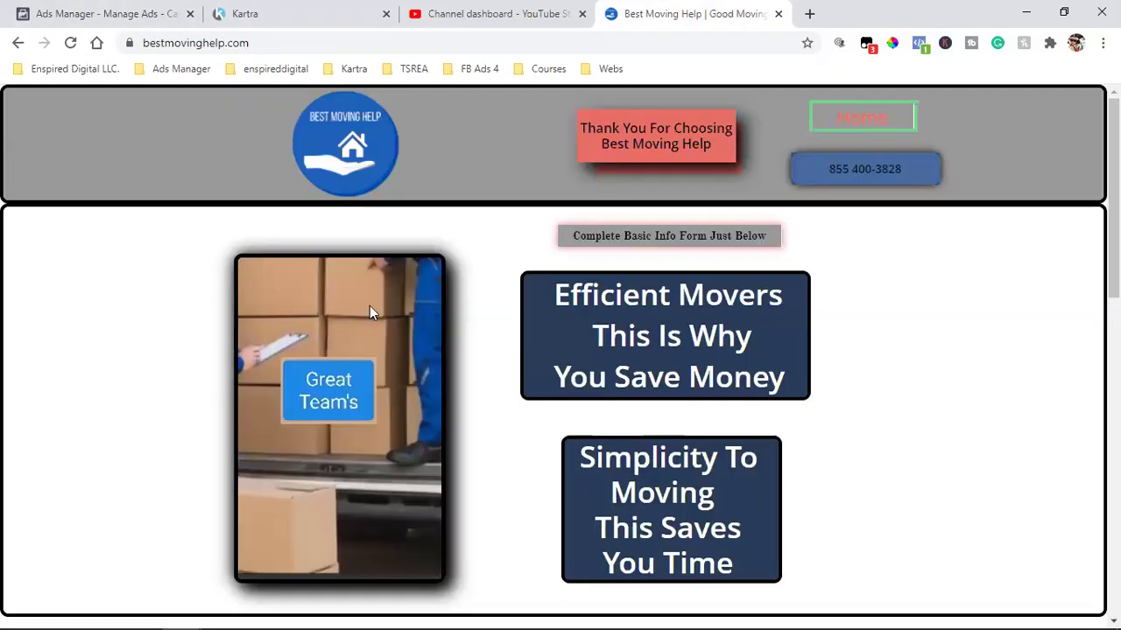
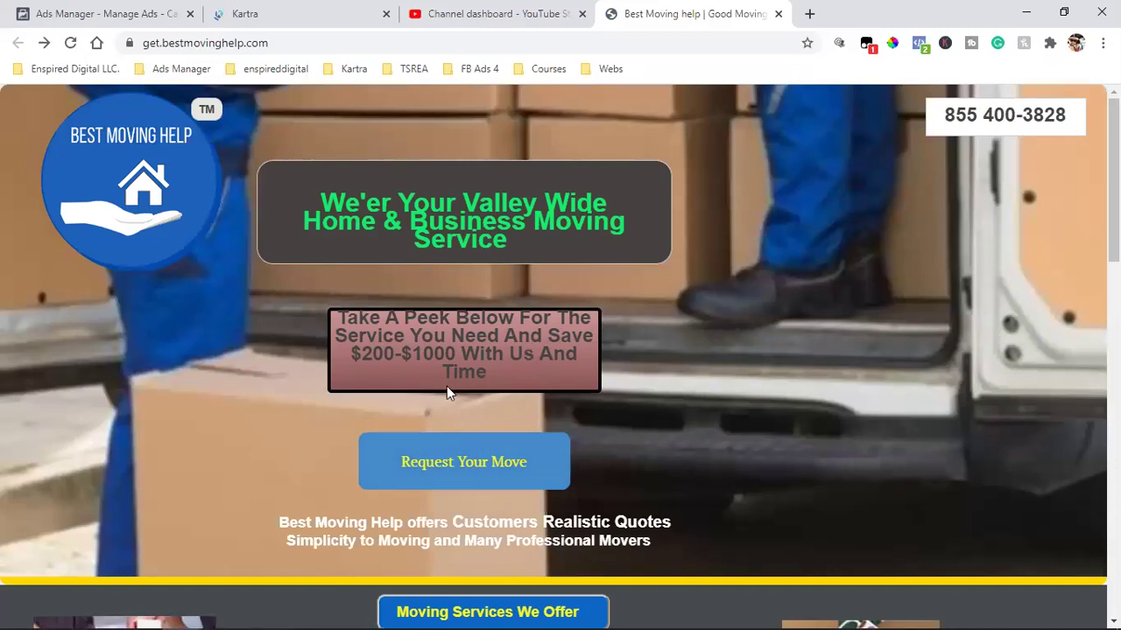
# Step: Switch to Kartra, open the Kartra Affiliates opt-in form for editing, and show its editable form fields
pyautogui.click(297, 8)
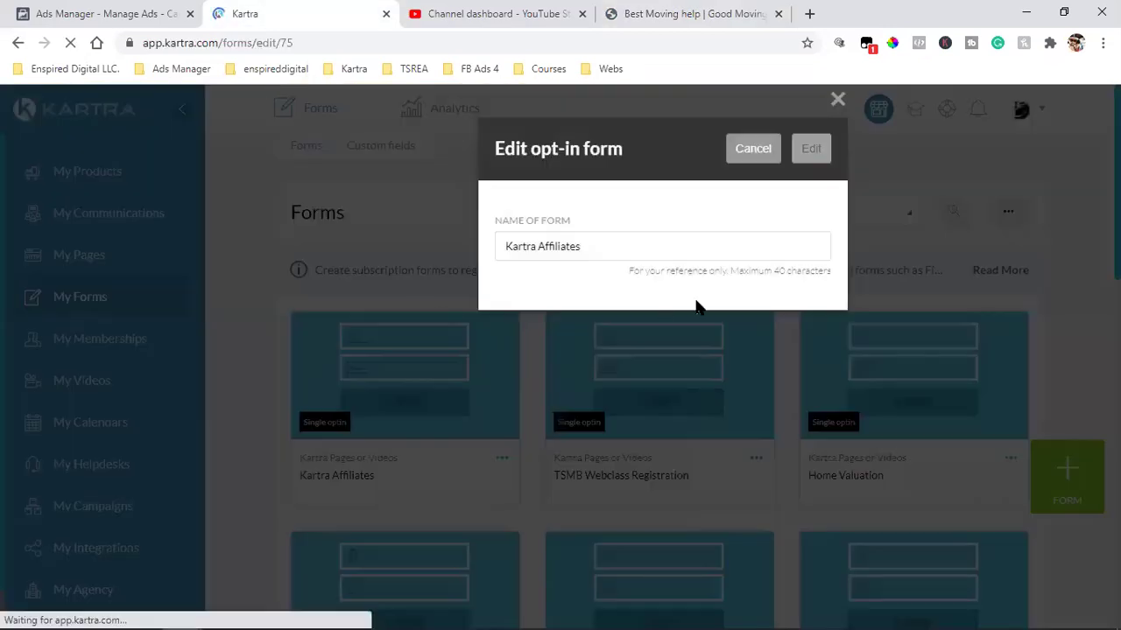
pyautogui.click(808, 148)
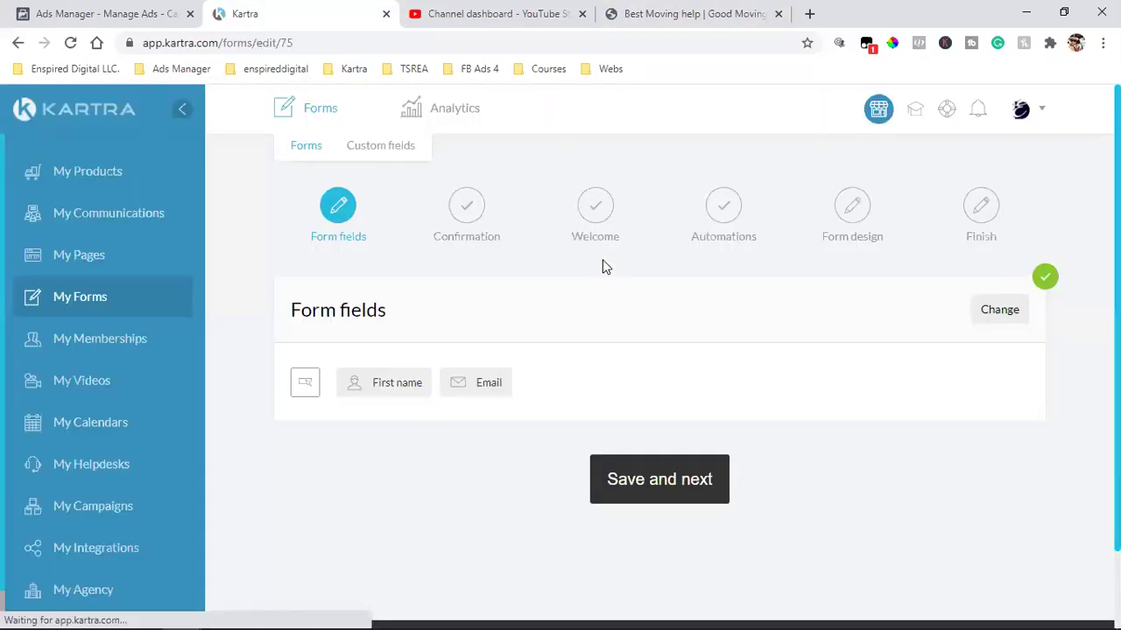
pyautogui.scroll(-1, 788, 394)
pyautogui.scroll(1, 911, 367)
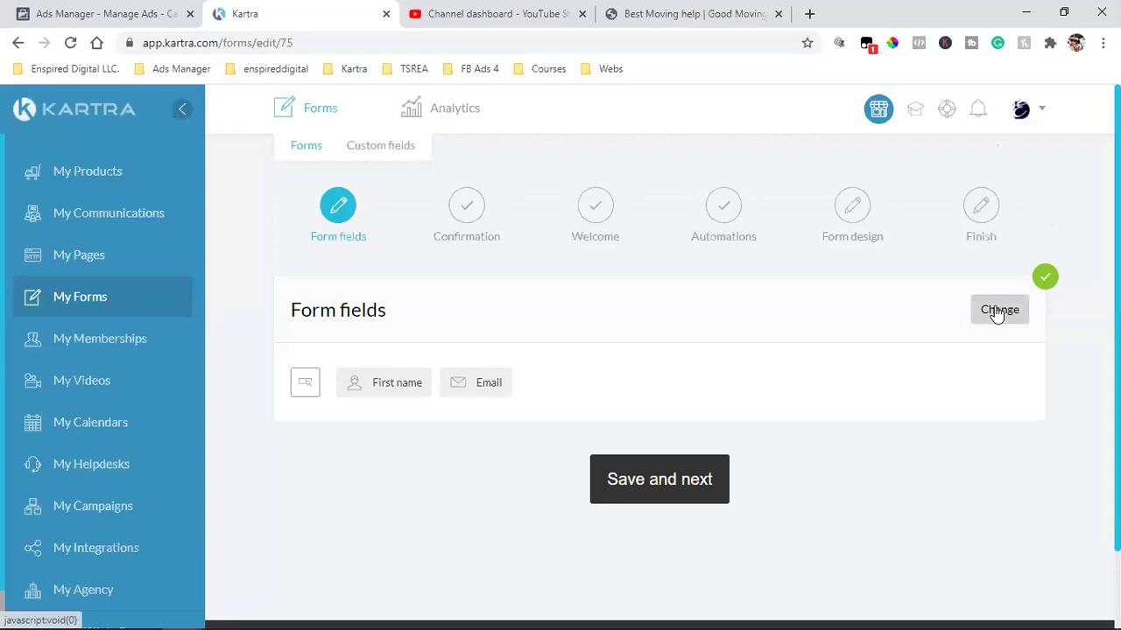
pyautogui.click(1001, 312)
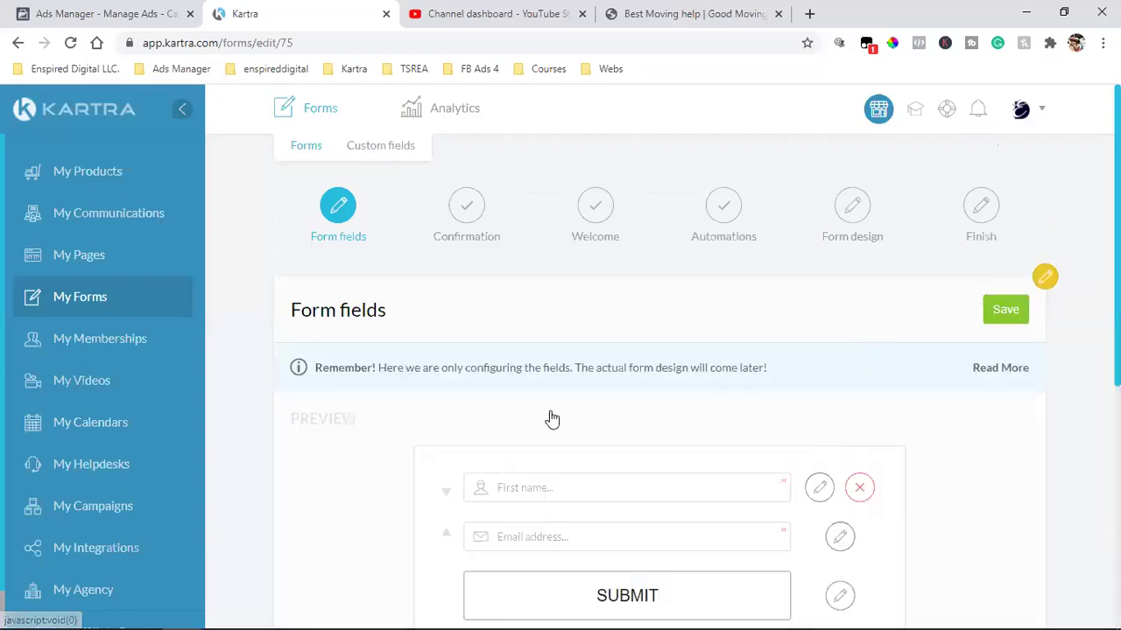
pyautogui.scroll(-2, 551, 417)
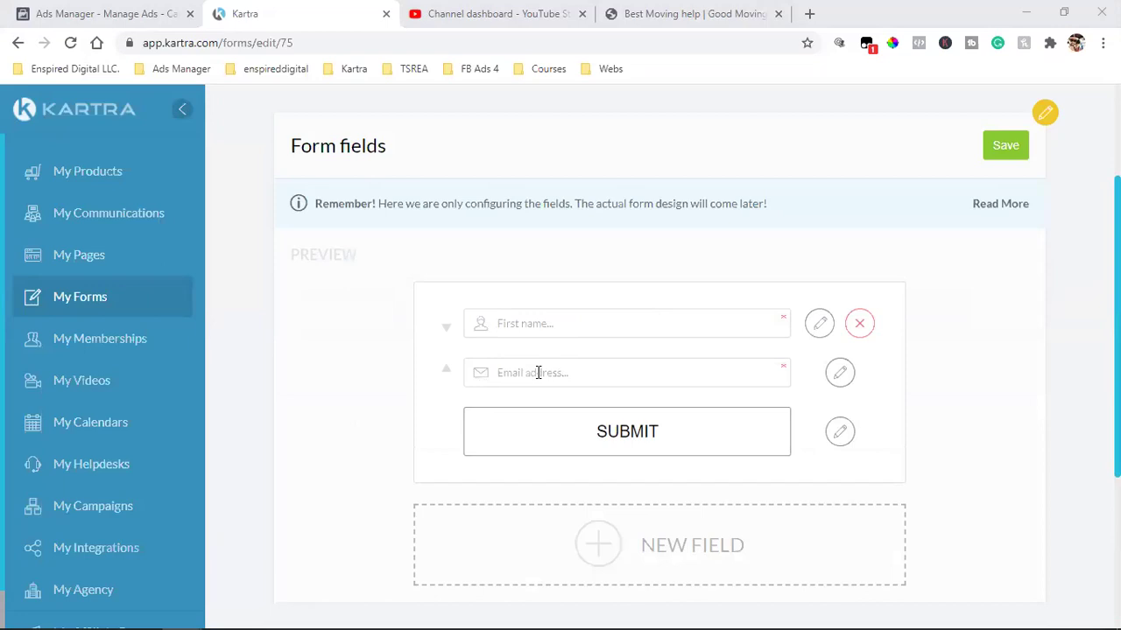
# Step: Examine the text input option for creating a custom field on the form, and close it without saving a field
pyautogui.click(657, 539)
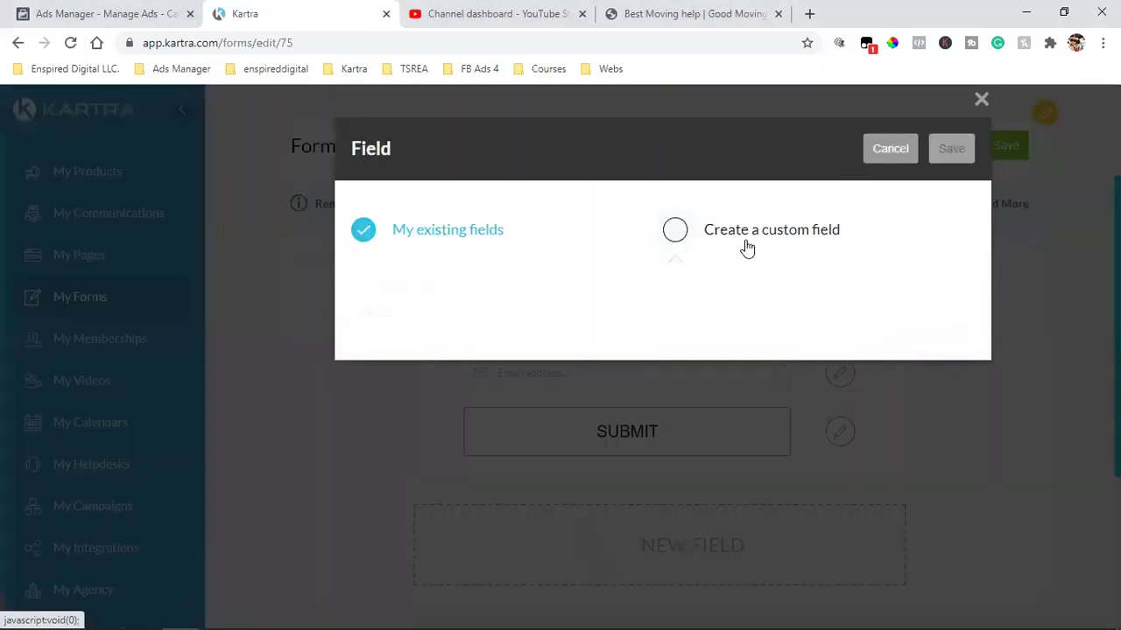
pyautogui.click(746, 248)
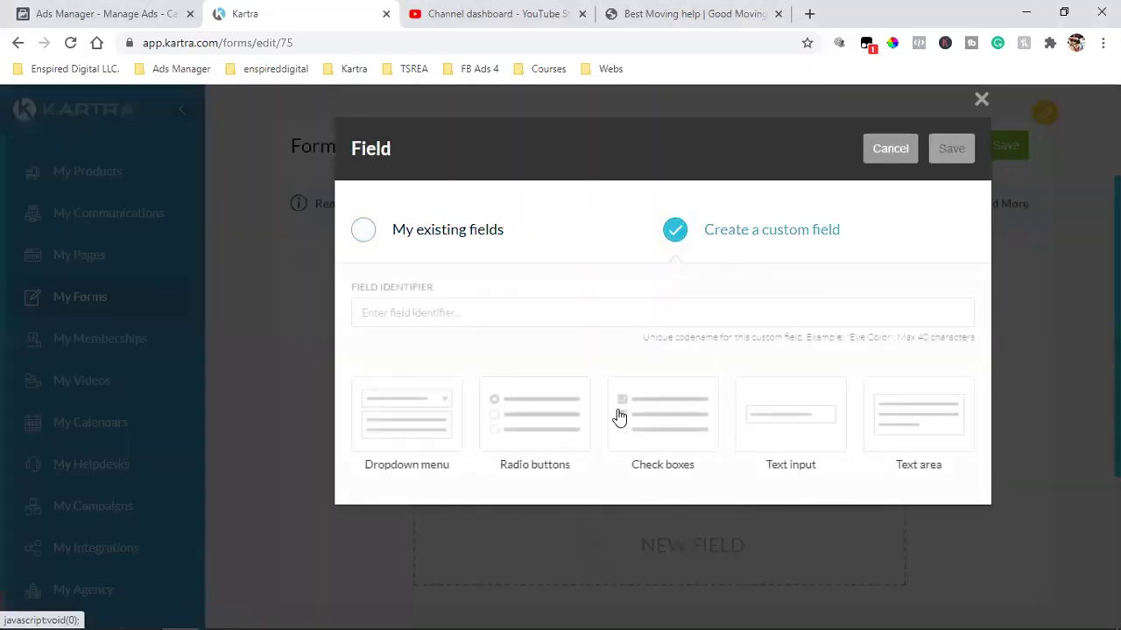
pyautogui.click(736, 429)
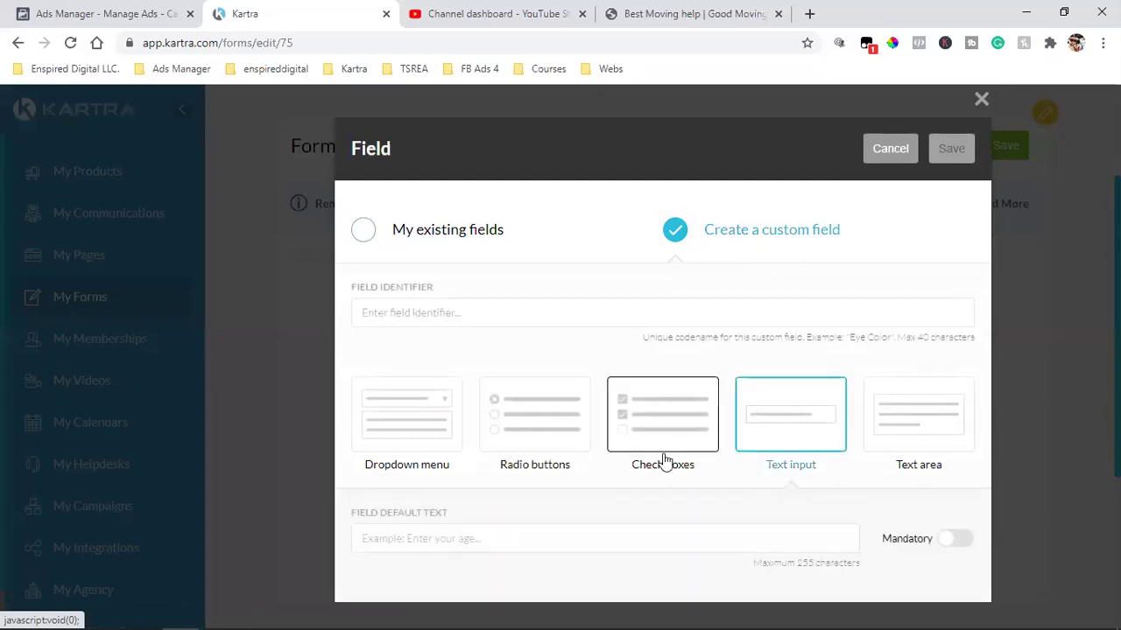
pyautogui.click(461, 539)
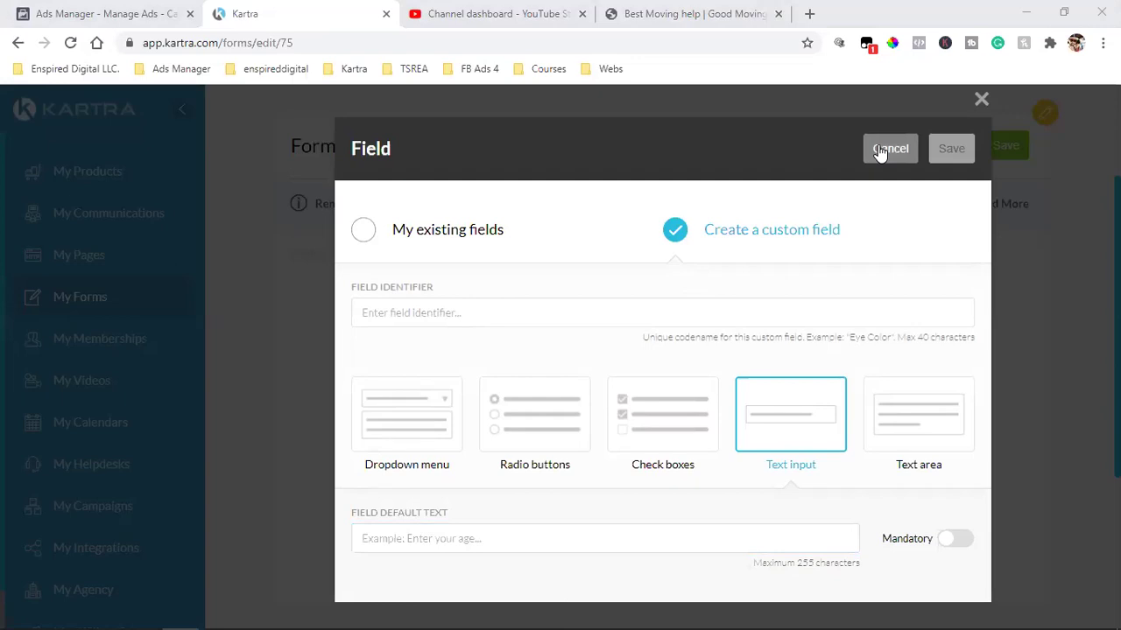
pyautogui.click(880, 152)
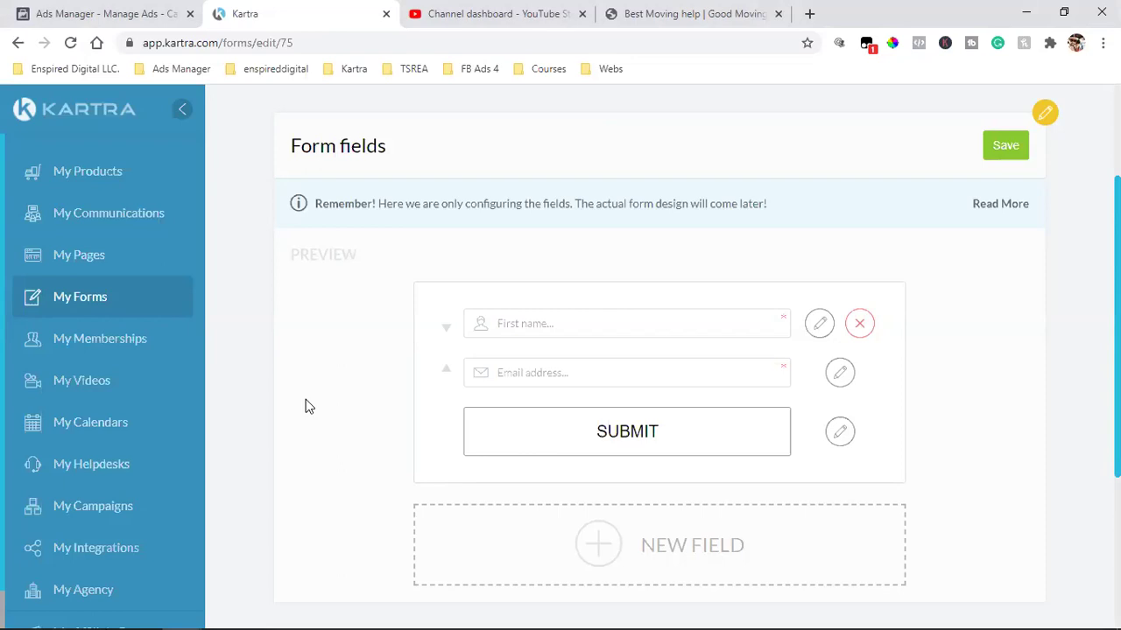
# Step: Return to the moving landing page, follow Request Your Move, and find the basic info form beside the What You Can Expect section
pyautogui.click(670, 10)
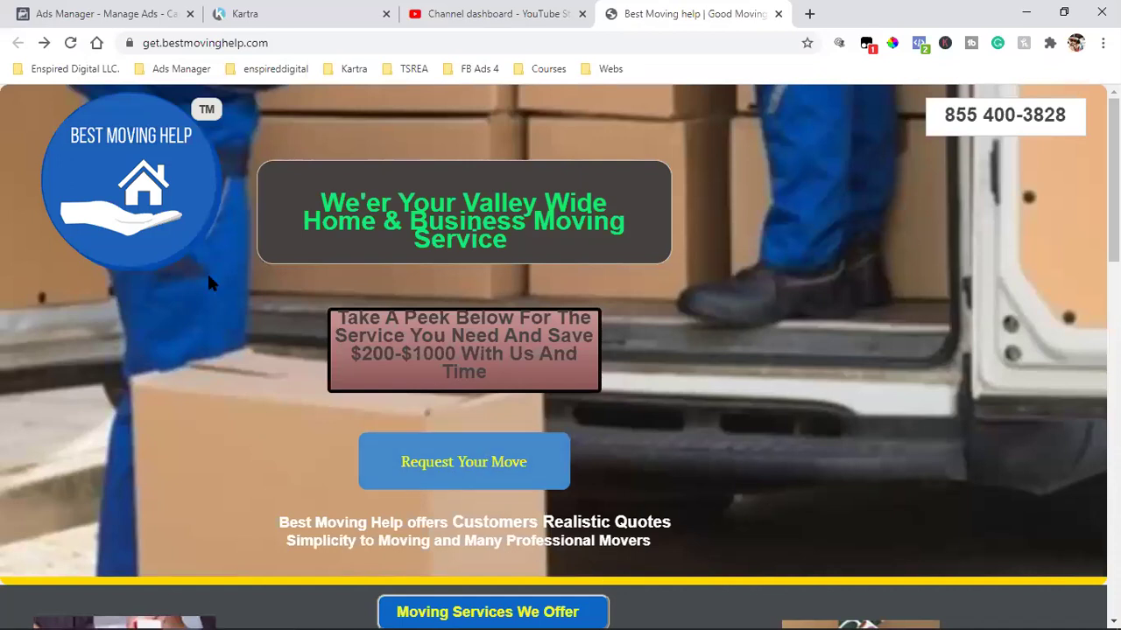
pyautogui.click(534, 484)
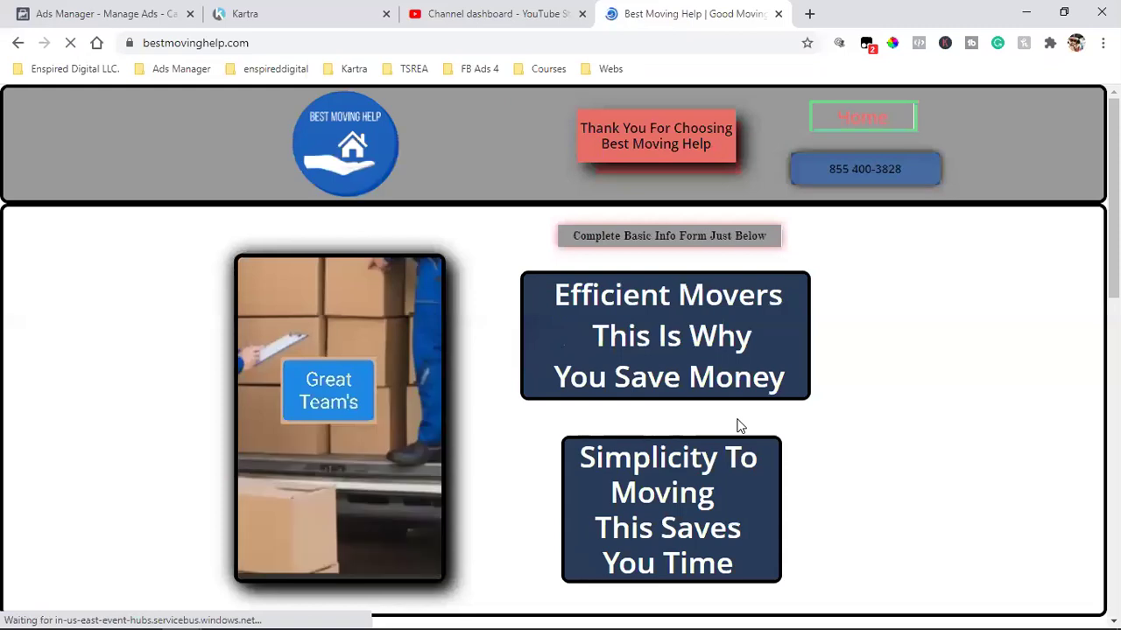
pyautogui.scroll(-1, 737, 427)
pyautogui.scroll(-9, 737, 426)
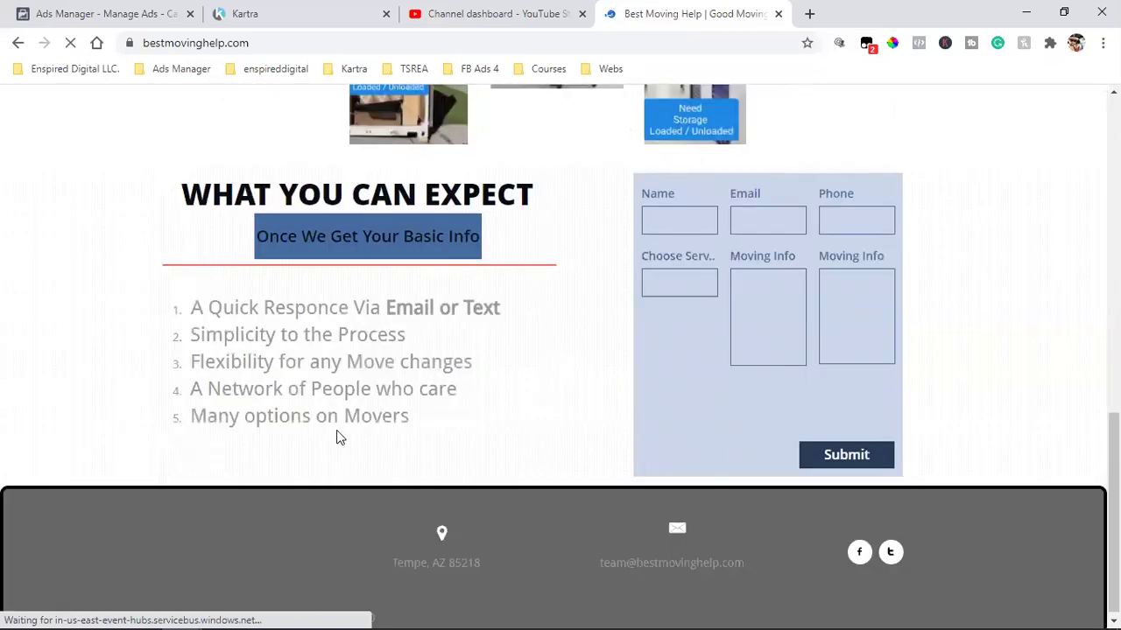
# Step: Highlight each of the five What You Can Expect points, select the whole list, and return to the page header
pyautogui.moveTo(263, 302); pyautogui.dragTo(388, 329)
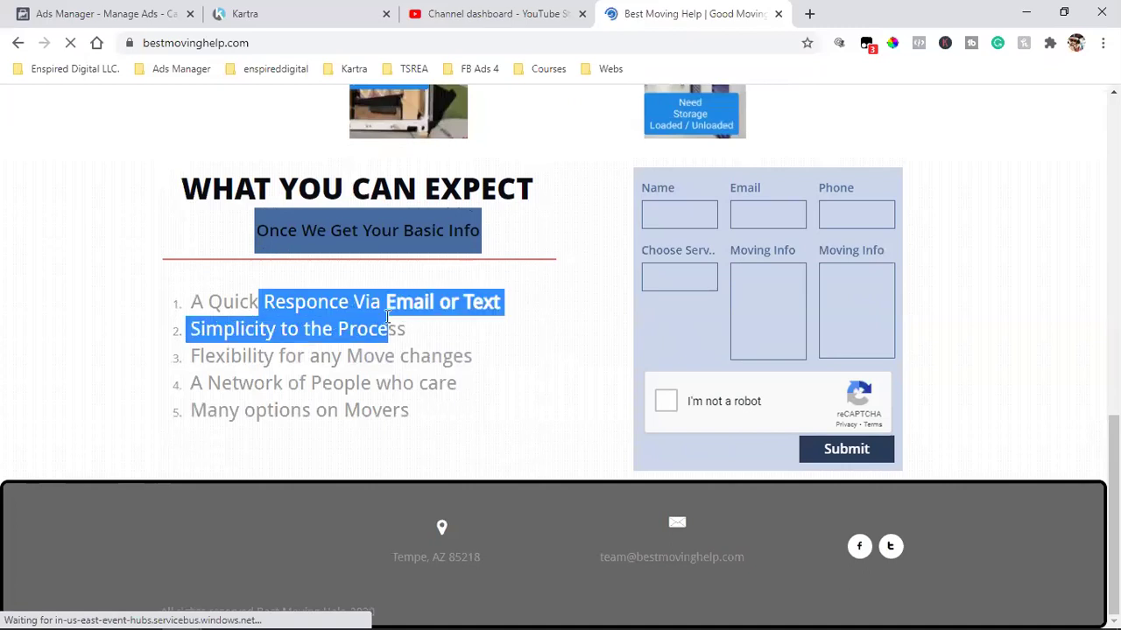
pyautogui.click(210, 329)
pyautogui.moveTo(210, 329); pyautogui.dragTo(408, 329)
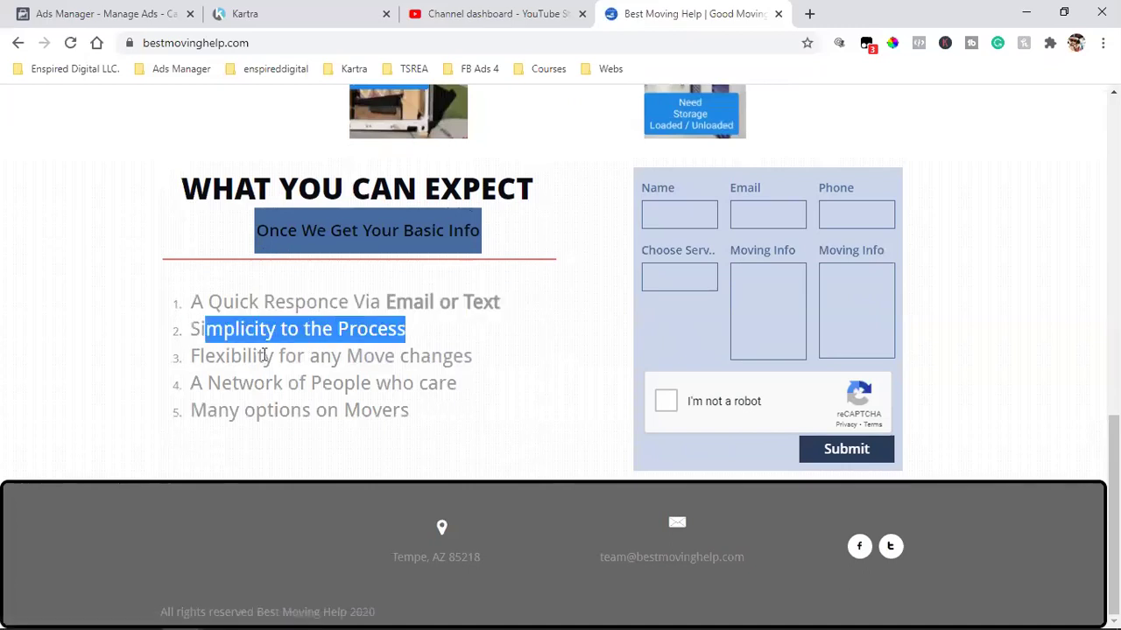
pyautogui.moveTo(226, 356); pyautogui.dragTo(431, 355)
pyautogui.moveTo(233, 383); pyautogui.dragTo(400, 383)
pyautogui.moveTo(254, 410); pyautogui.dragTo(338, 410)
pyautogui.moveTo(195, 303); pyautogui.dragTo(424, 419)
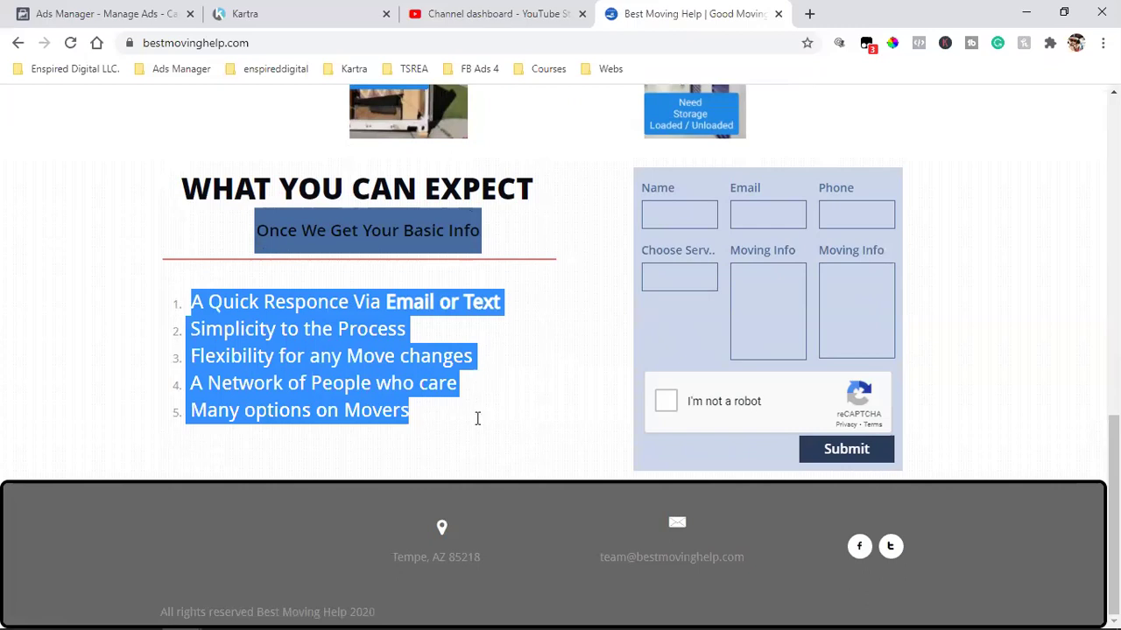
pyautogui.scroll(10, 499, 367)
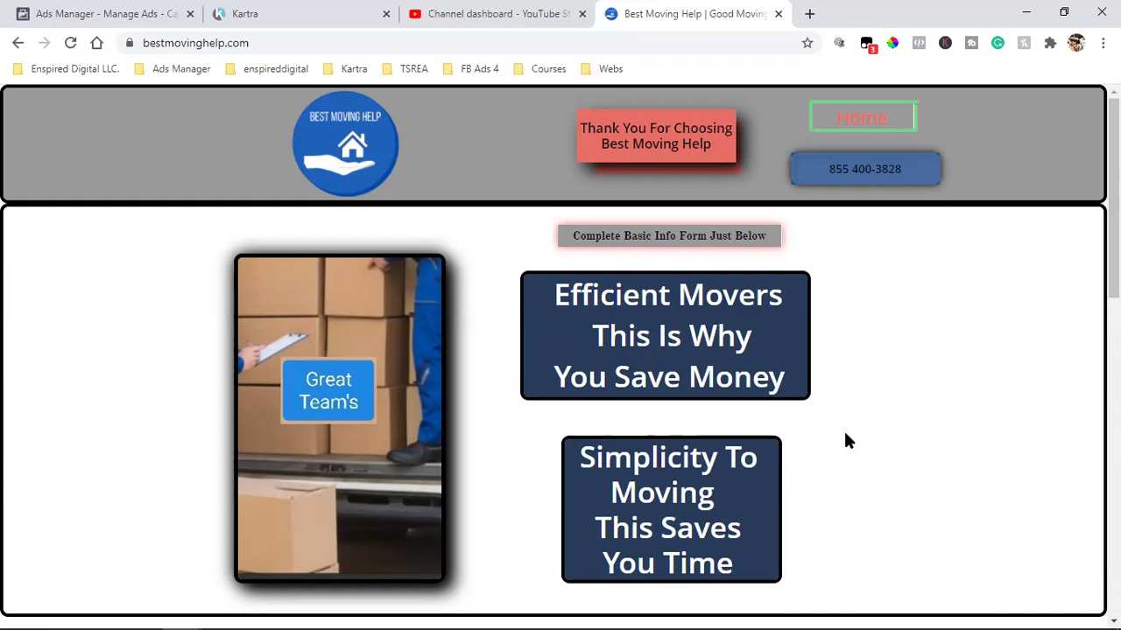
# Step: Revisit the services and What You Can Expect section, and highlight its list upward from the last point to the first
pyautogui.scroll(-10, 845, 440)
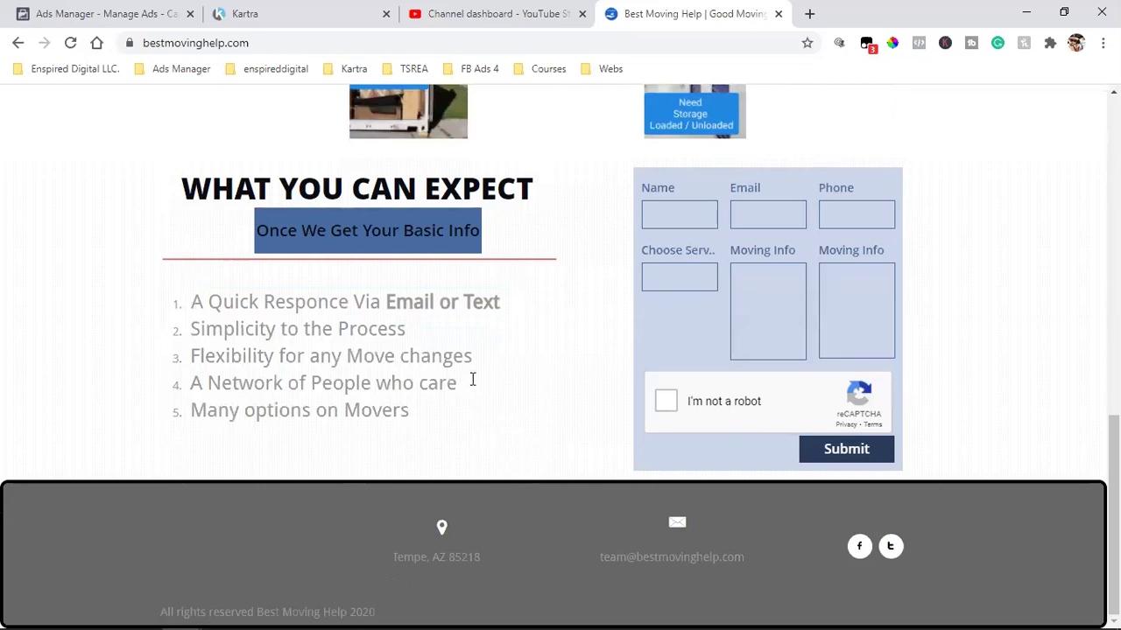
pyautogui.scroll(5, 472, 379)
pyautogui.scroll(-4, 475, 383)
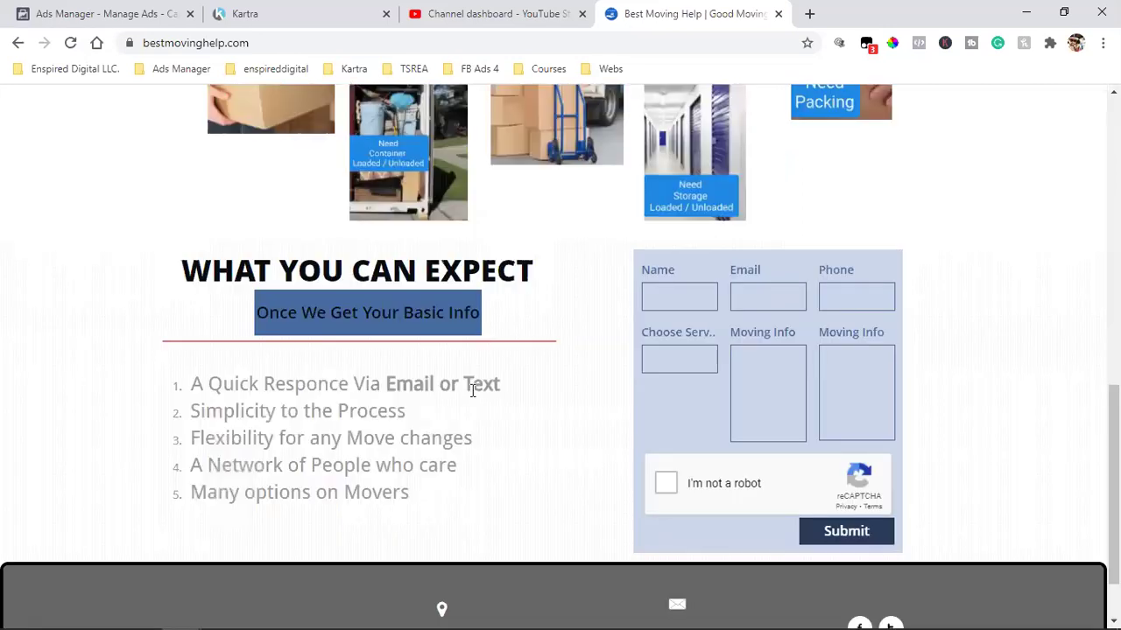
pyautogui.moveTo(215, 383); pyautogui.dragTo(395, 534)
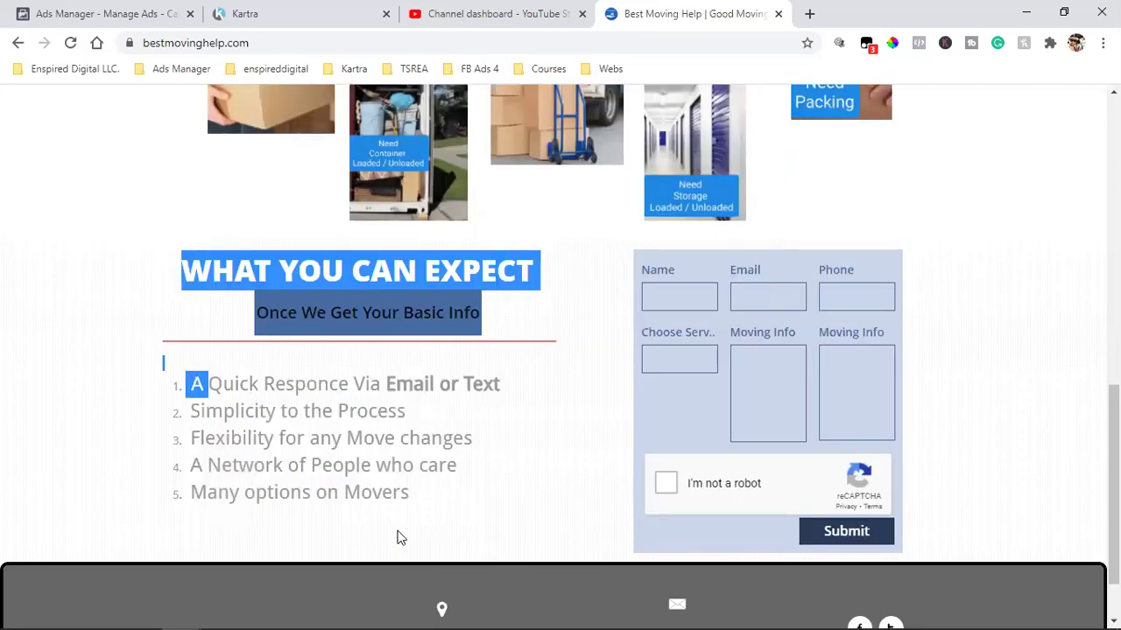
pyautogui.moveTo(421, 496); pyautogui.dragTo(236, 384)
pyautogui.scroll(10, 236, 384)
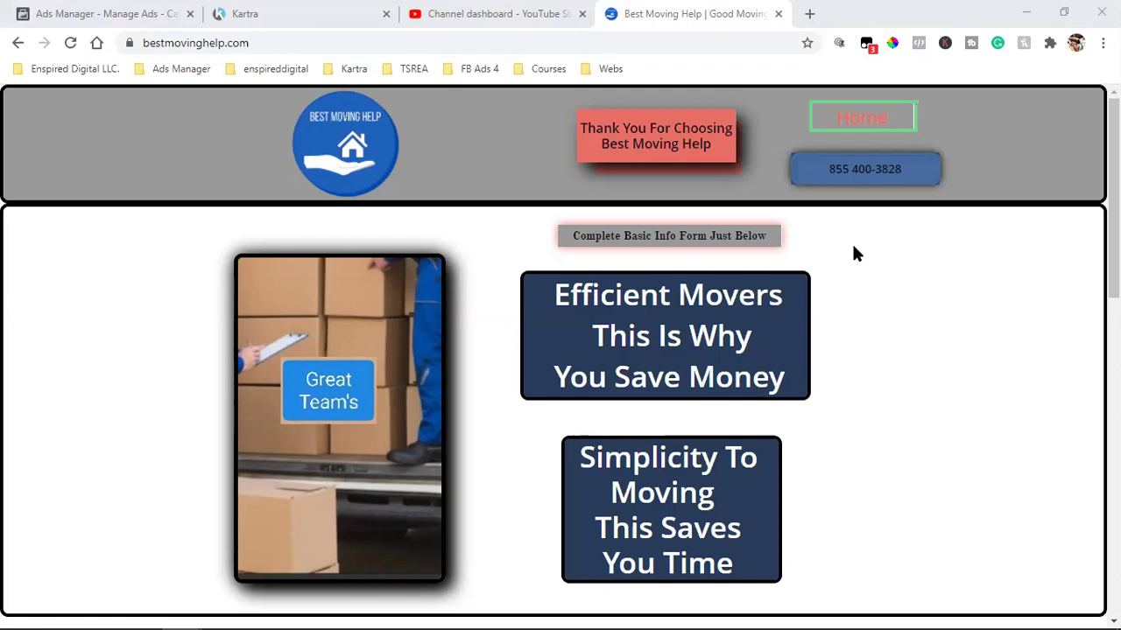
# Step: Compare the page's header, services images and info form placement between the top of the page and its footer
pyautogui.scroll(-9, 836, 270)
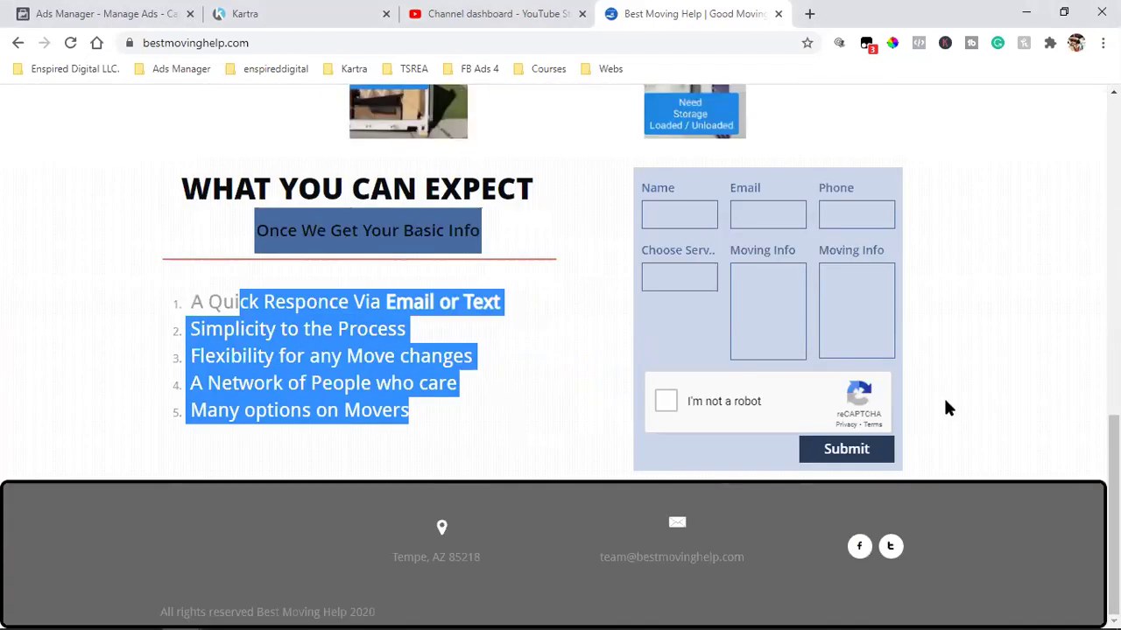
pyautogui.scroll(10, 935, 445)
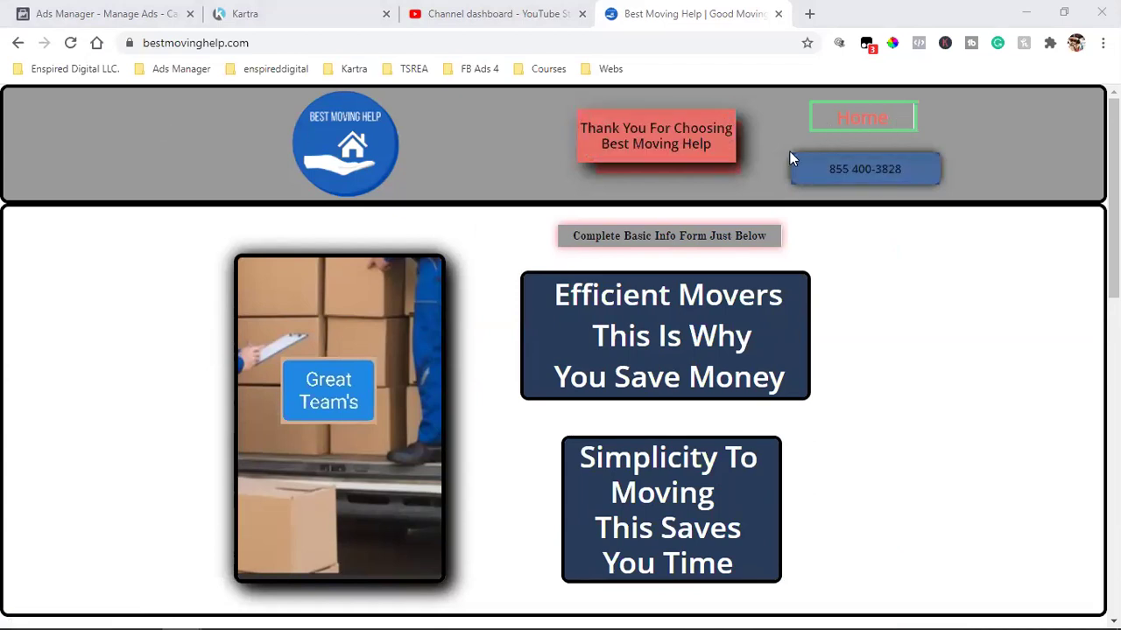
pyautogui.scroll(-5, 955, 460)
pyautogui.scroll(-4, 955, 461)
pyautogui.scroll(5, 426, 362)
pyautogui.scroll(-5, 608, 380)
pyautogui.scroll(3, 658, 405)
pyautogui.scroll(-3, 731, 350)
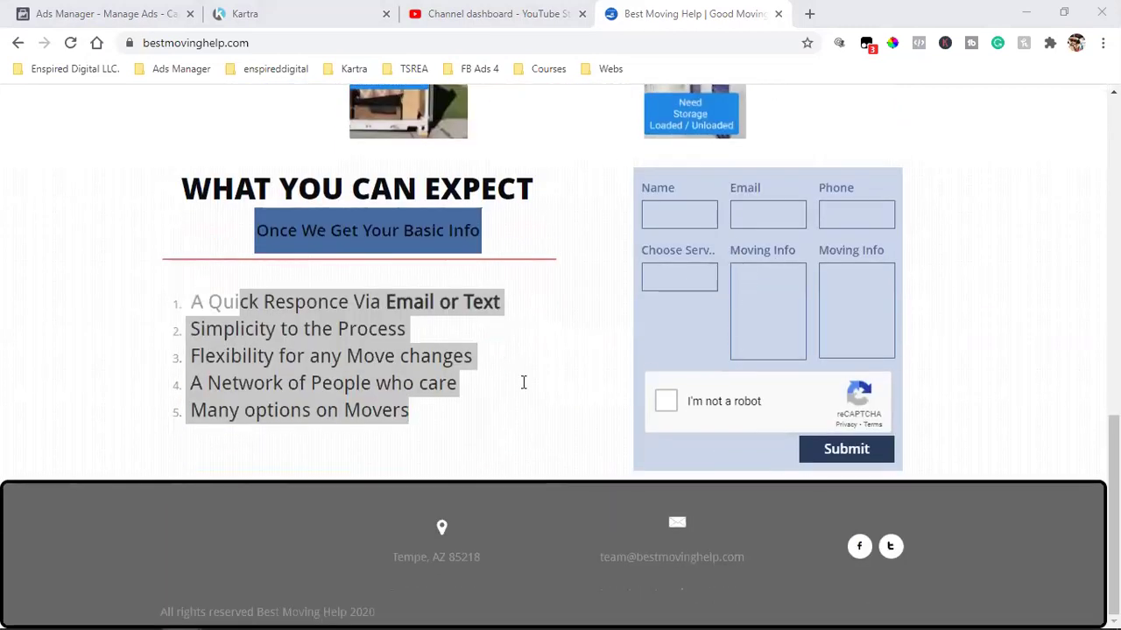
# Step: Select the five expectation points again beside the info form, and go back to the Thank You header
pyautogui.click(205, 301)
pyautogui.keyDown('shift'); pyautogui.click(378, 410); pyautogui.keyUp('shift')
pyautogui.click(420, 412)
pyautogui.keyDown('shift'); pyautogui.click(219, 301); pyautogui.keyUp('shift')
pyautogui.scroll(10, 571, 189)
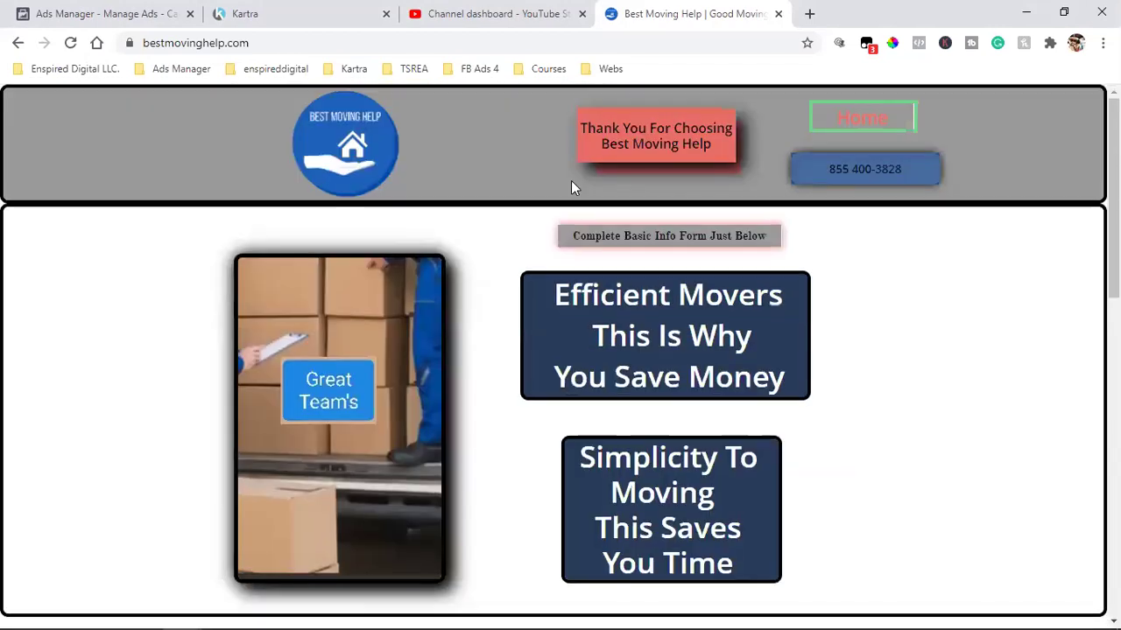
# Step: Go back to the get.bestmovinghelp.com landing page, retest its Request Your Move link, and return to the landing page
pyautogui.click(18, 45)
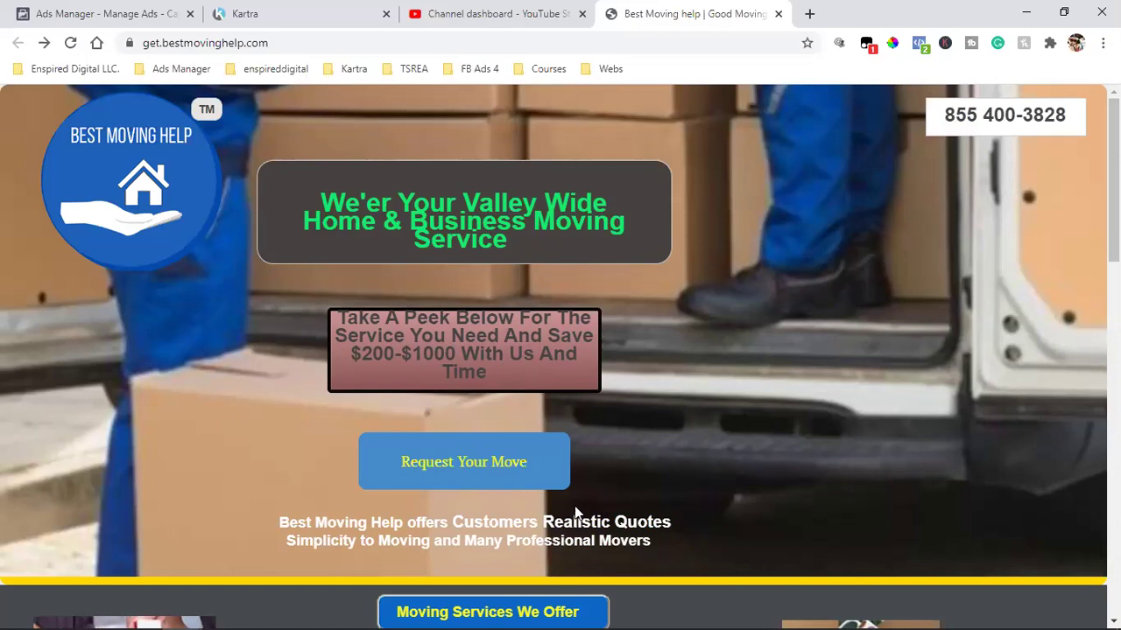
pyautogui.click(461, 456)
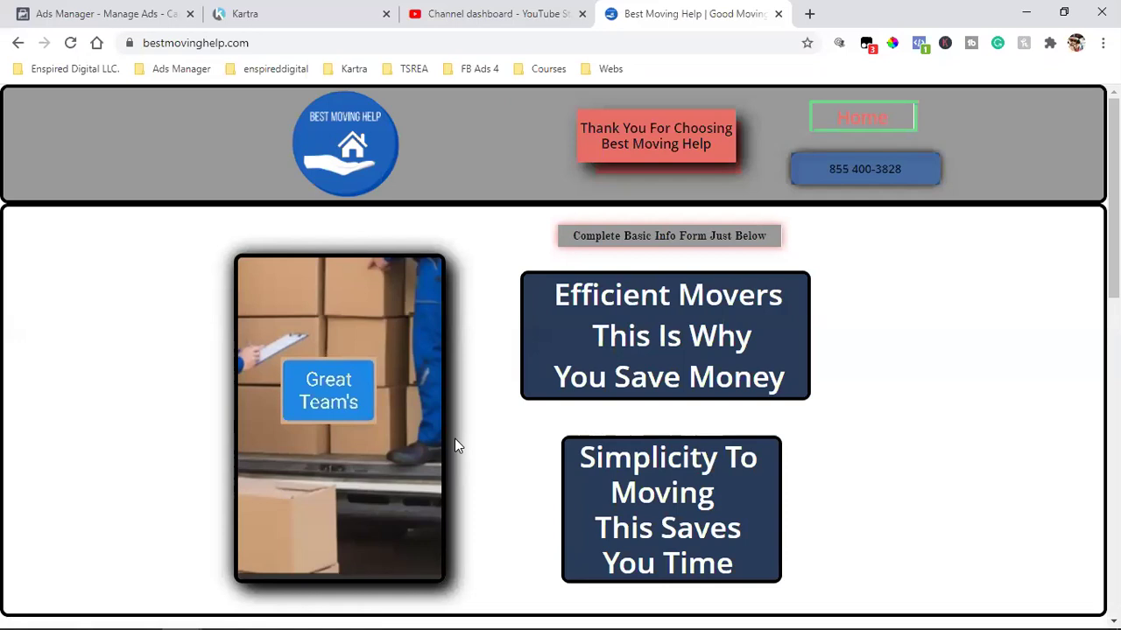
pyautogui.click(12, 44)
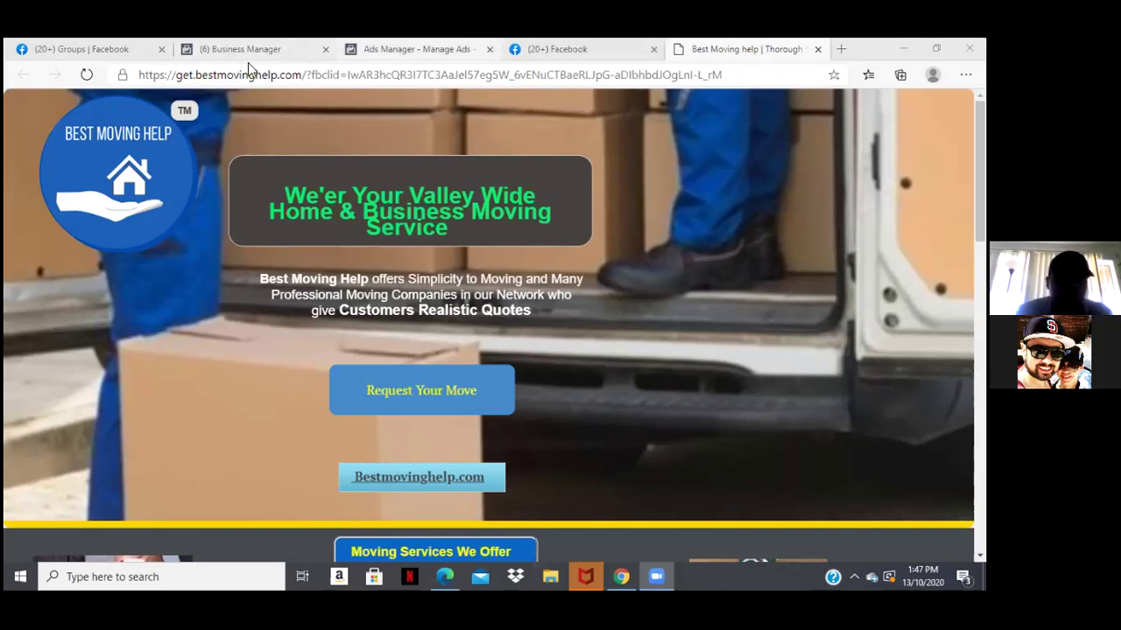
# Step: Open Events Manager from the business tools in Ads Manager and select the Best Moving Help Pixel data source
pyautogui.hotkey('ctrl', '3')
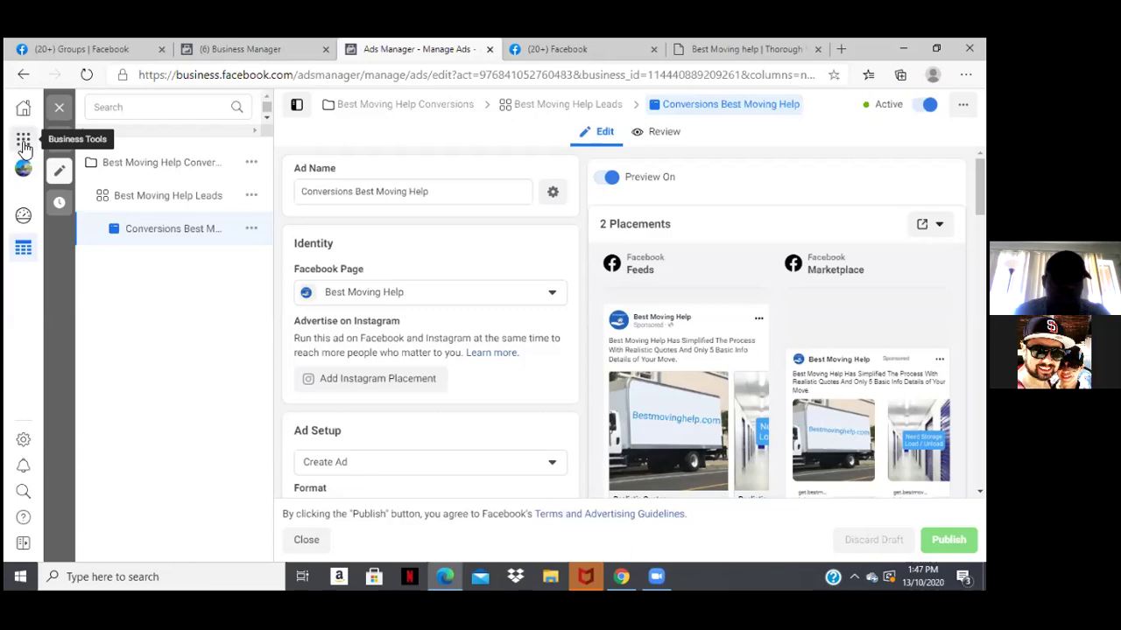
pyautogui.click(23, 142)
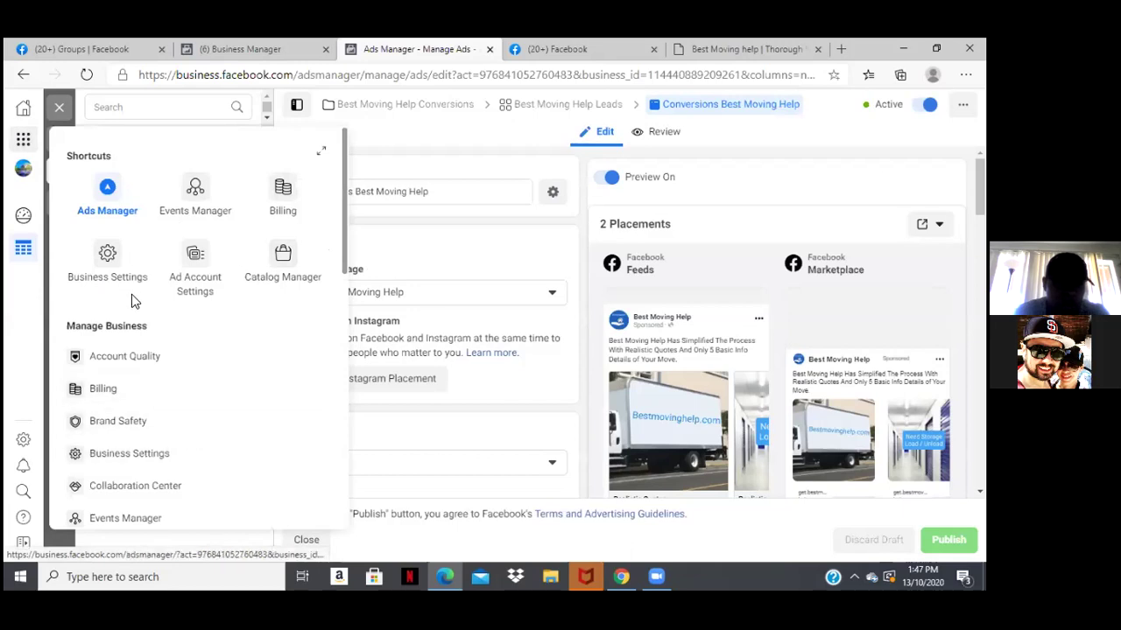
pyautogui.click(184, 184)
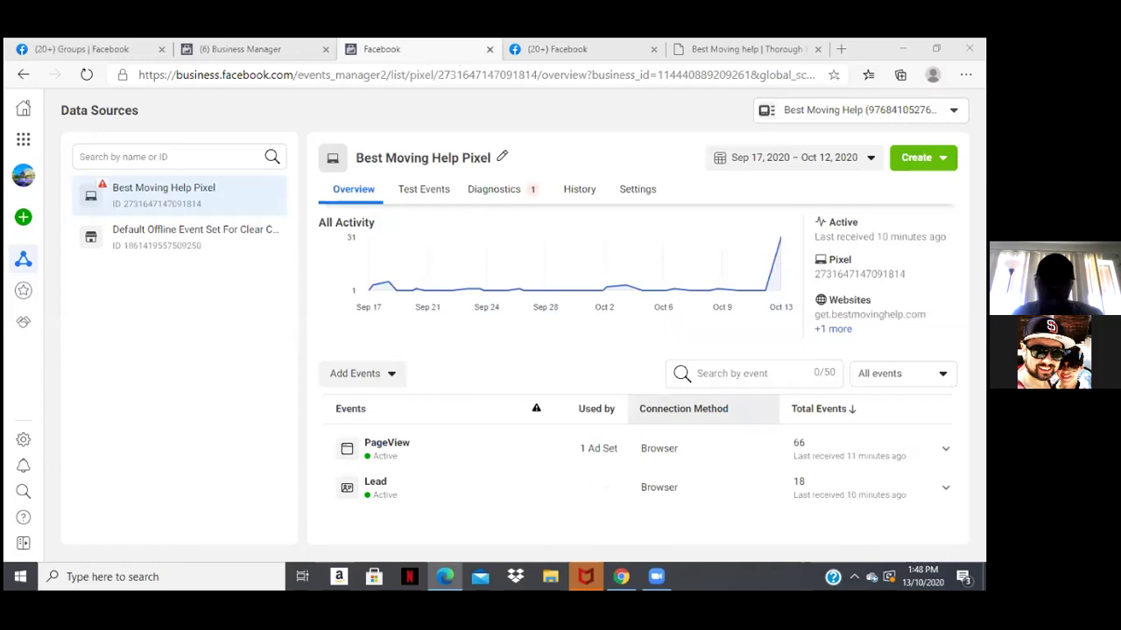
pyautogui.click(103, 189)
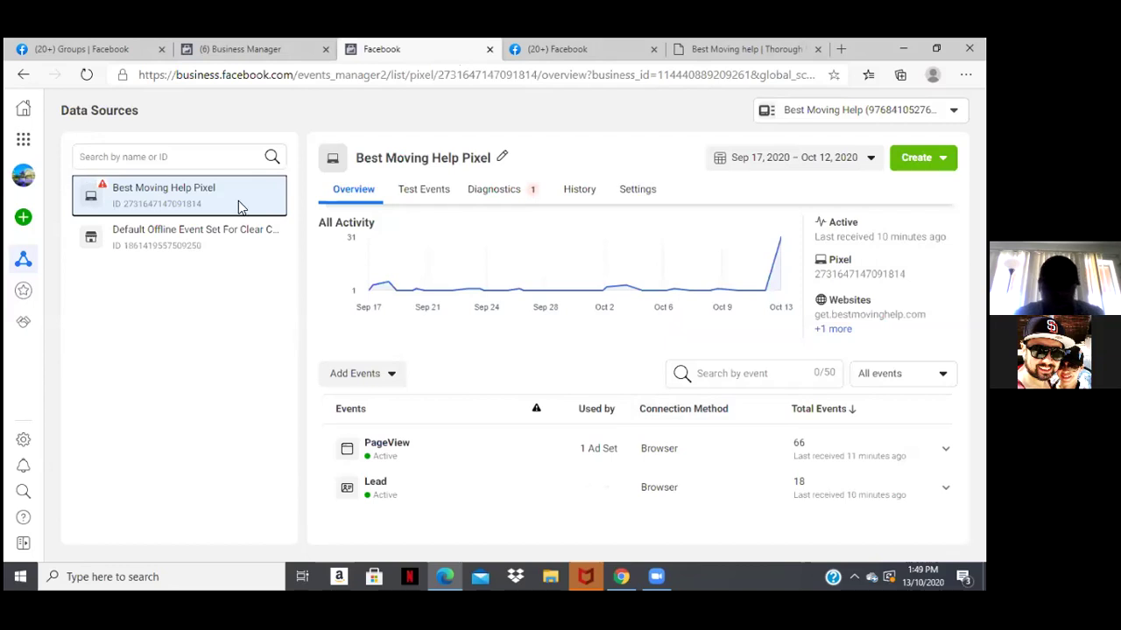
# Step: Ignore the pixel's New Domain Sending Data issue in Diagnostics and reload the page
pyautogui.click(503, 193)
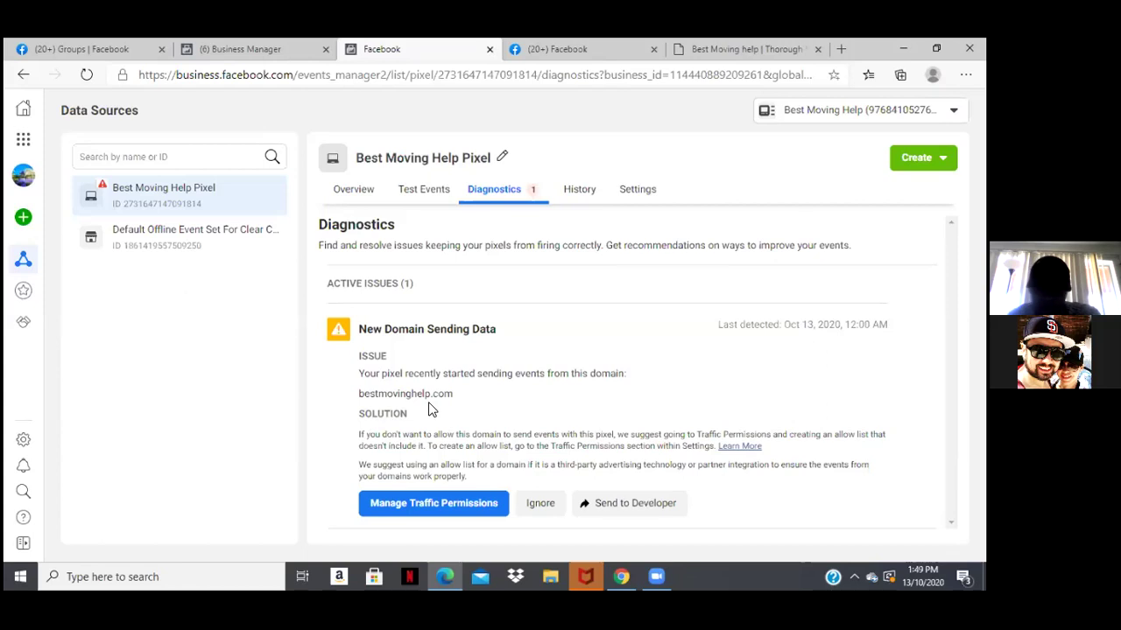
pyautogui.click(543, 480)
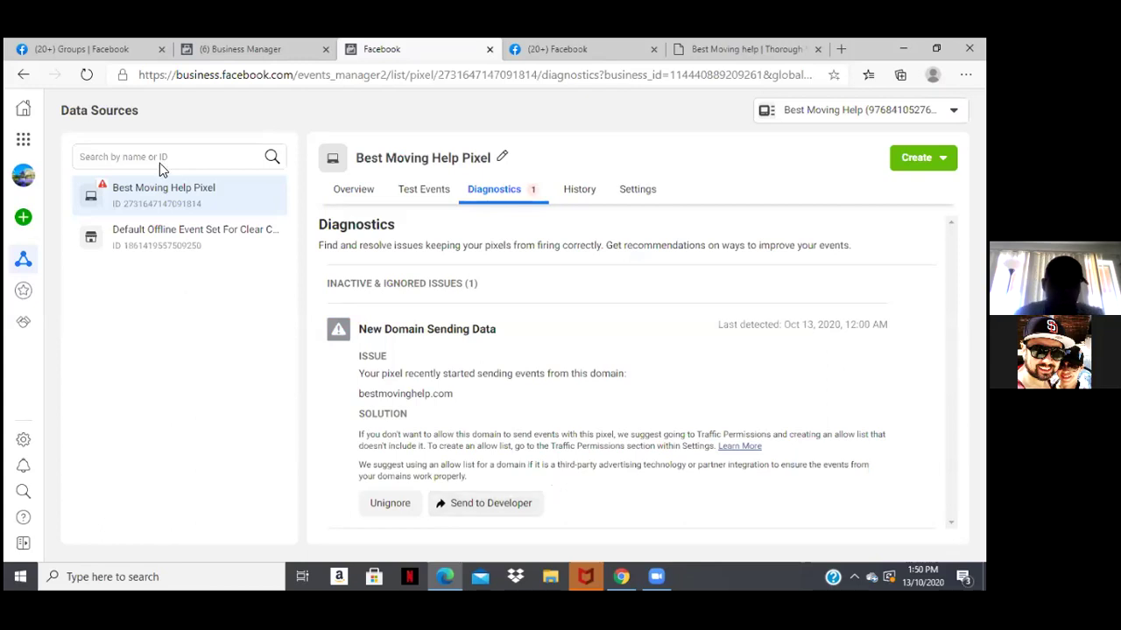
pyautogui.click(86, 75)
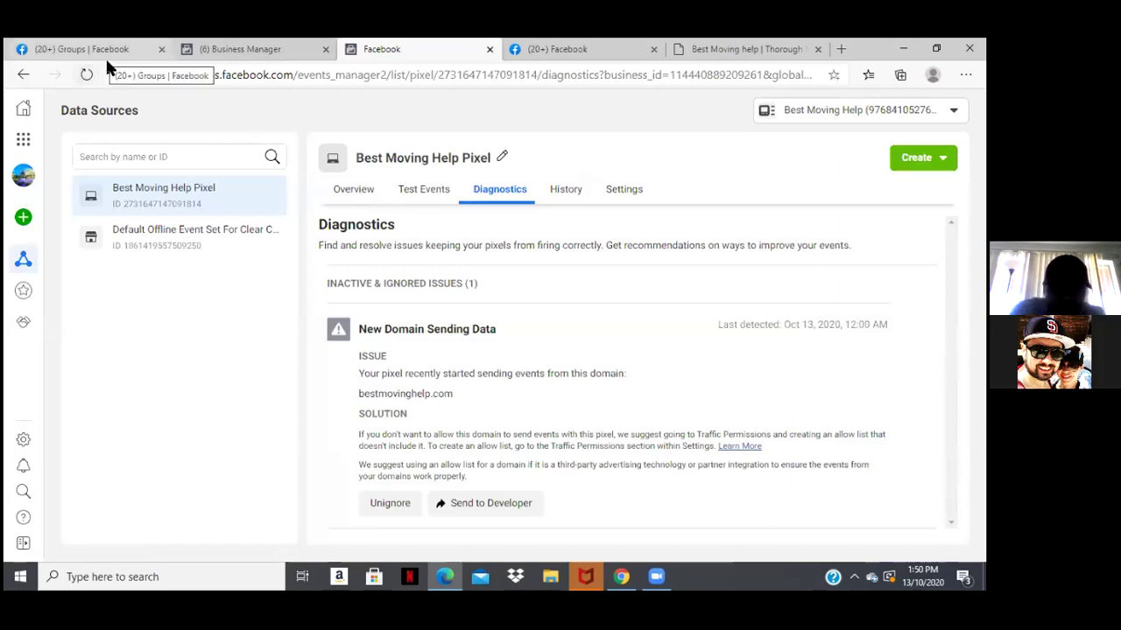
# Step: Review the pixel's activity overview in Data Sources, and open the Custom Conversions list
pyautogui.click(25, 261)
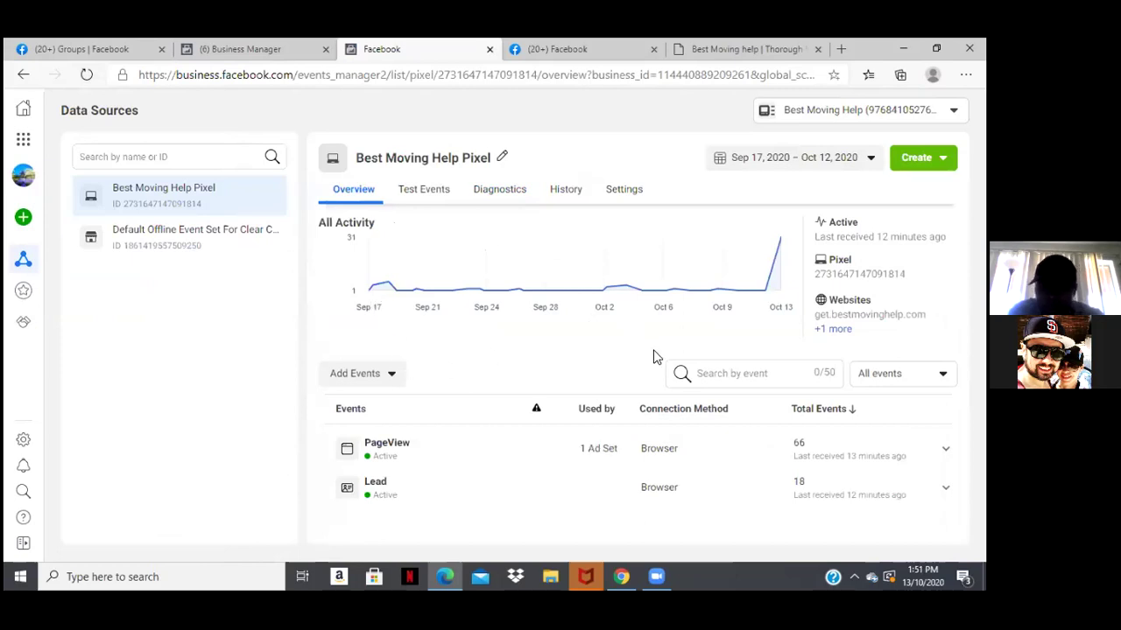
pyautogui.moveTo(661, 244)
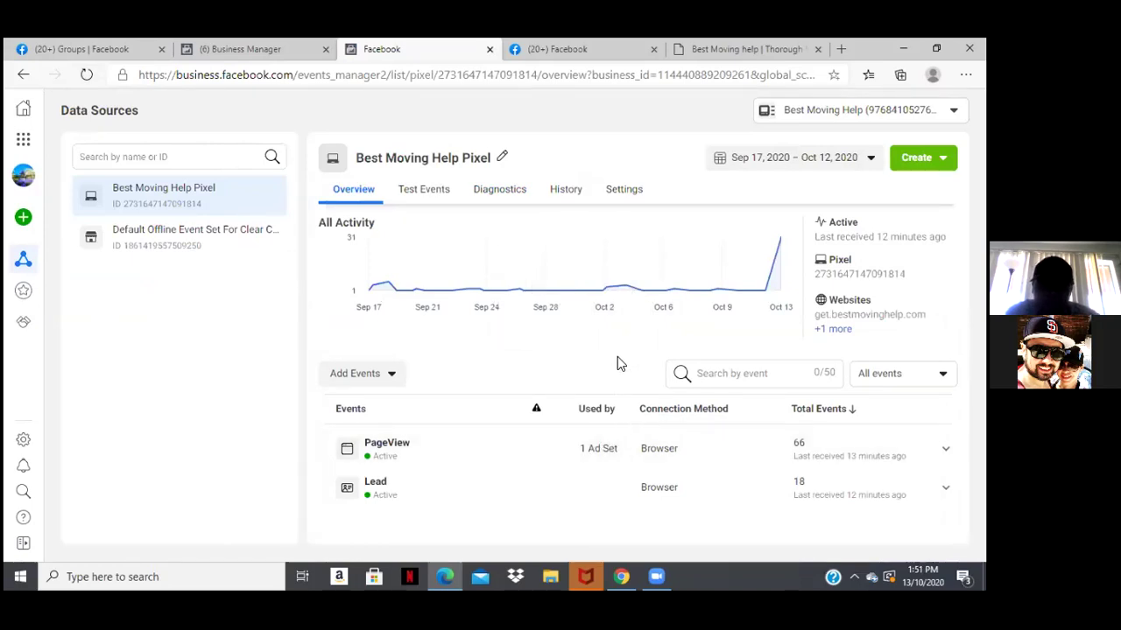
pyautogui.moveTo(585, 258)
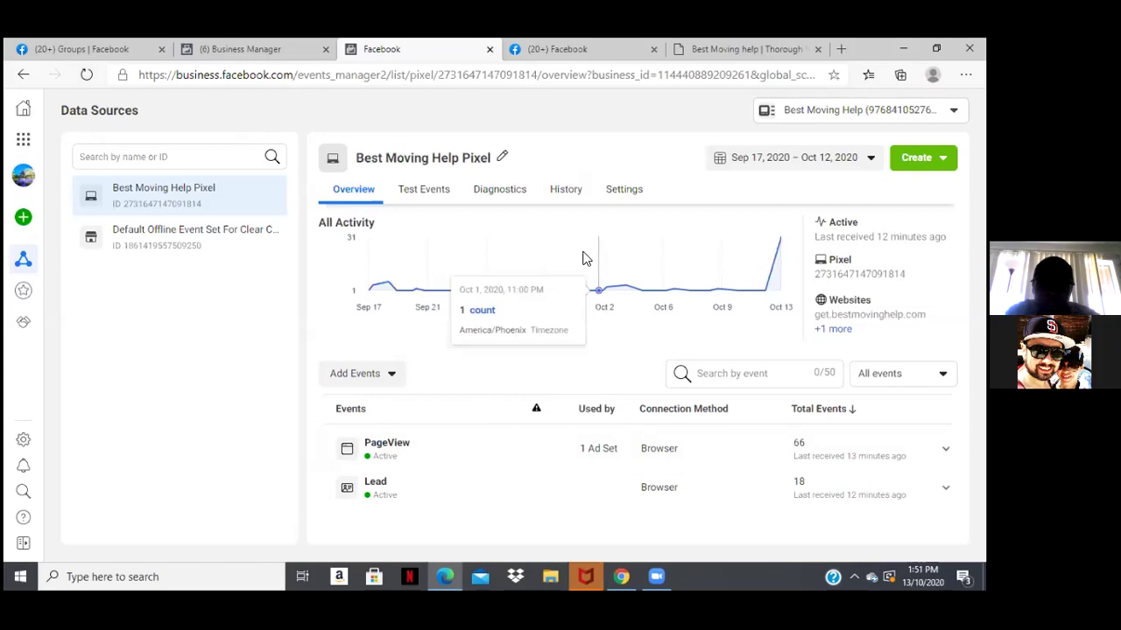
pyautogui.moveTo(19, 267)
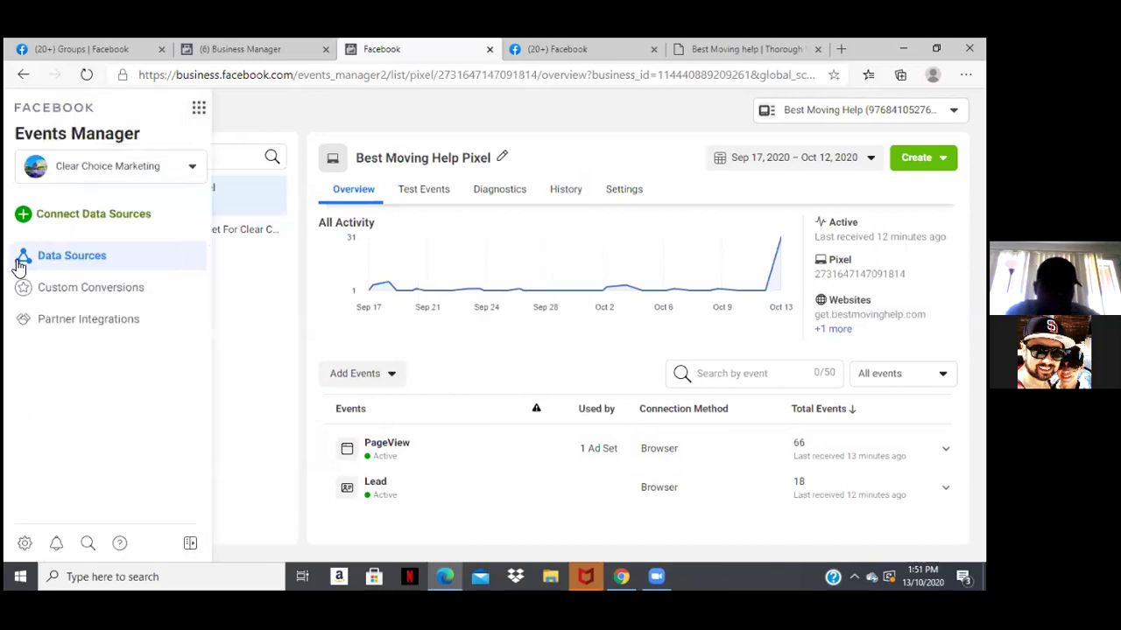
pyautogui.click(50, 300)
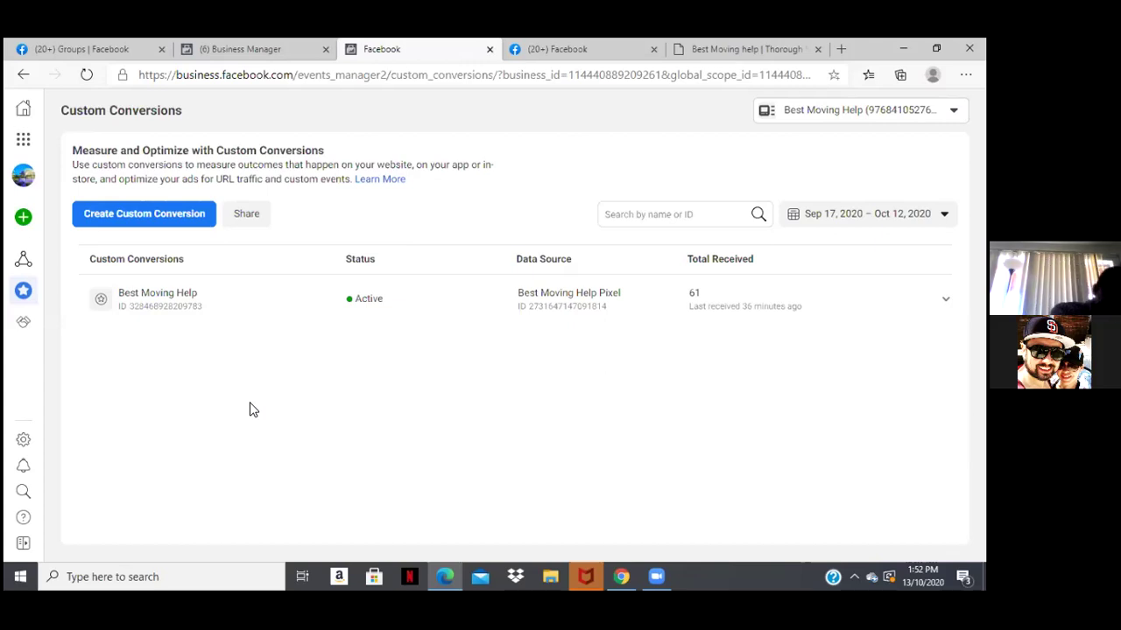
# Step: Go back from Events Manager to the Ads Manager campaign list
pyautogui.moveTo(39, 164)
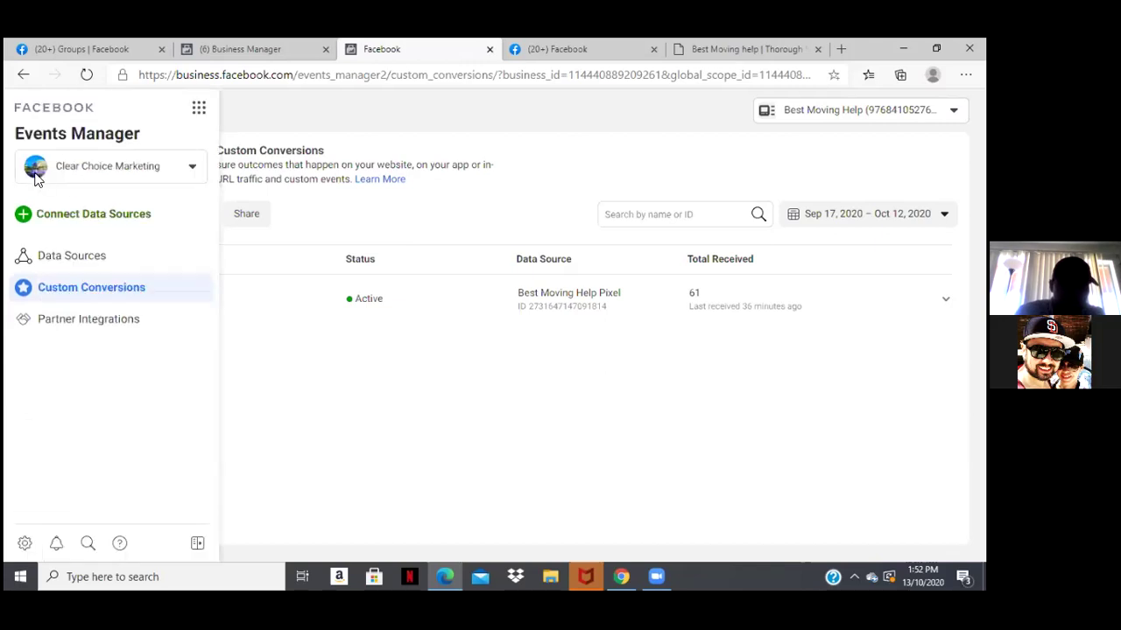
pyautogui.click(199, 109)
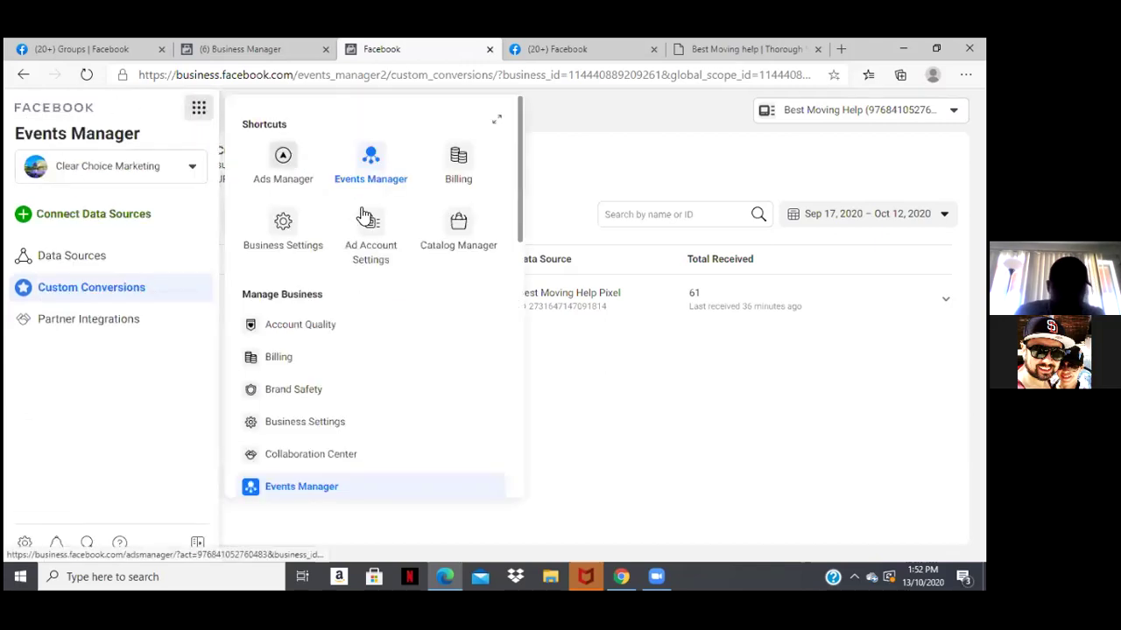
pyautogui.click(286, 158)
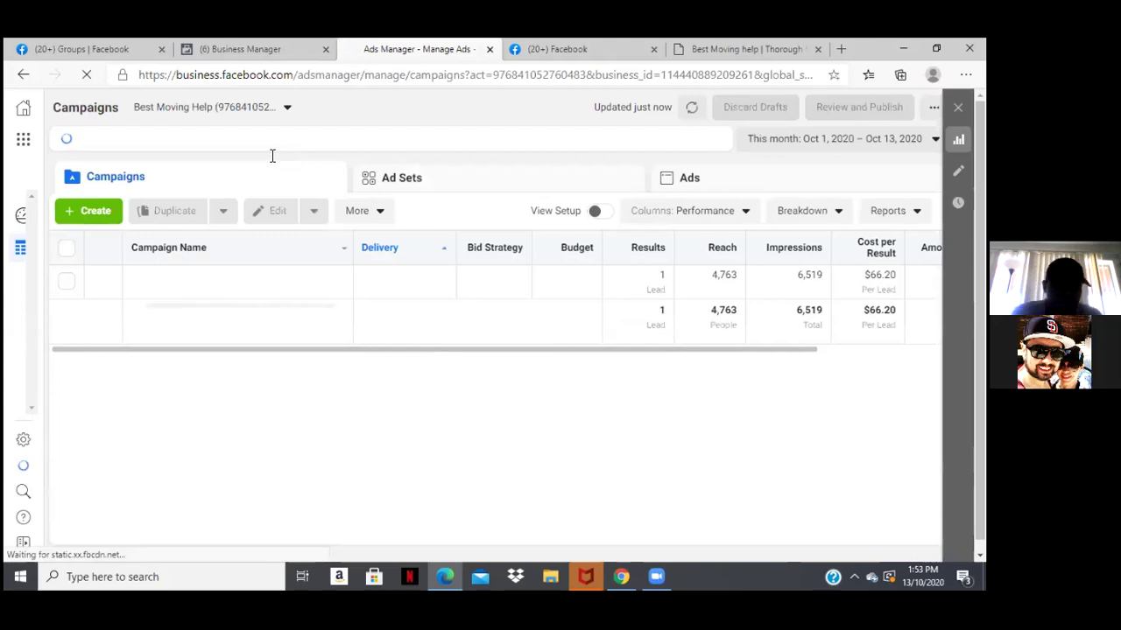
pyautogui.click(85, 220)
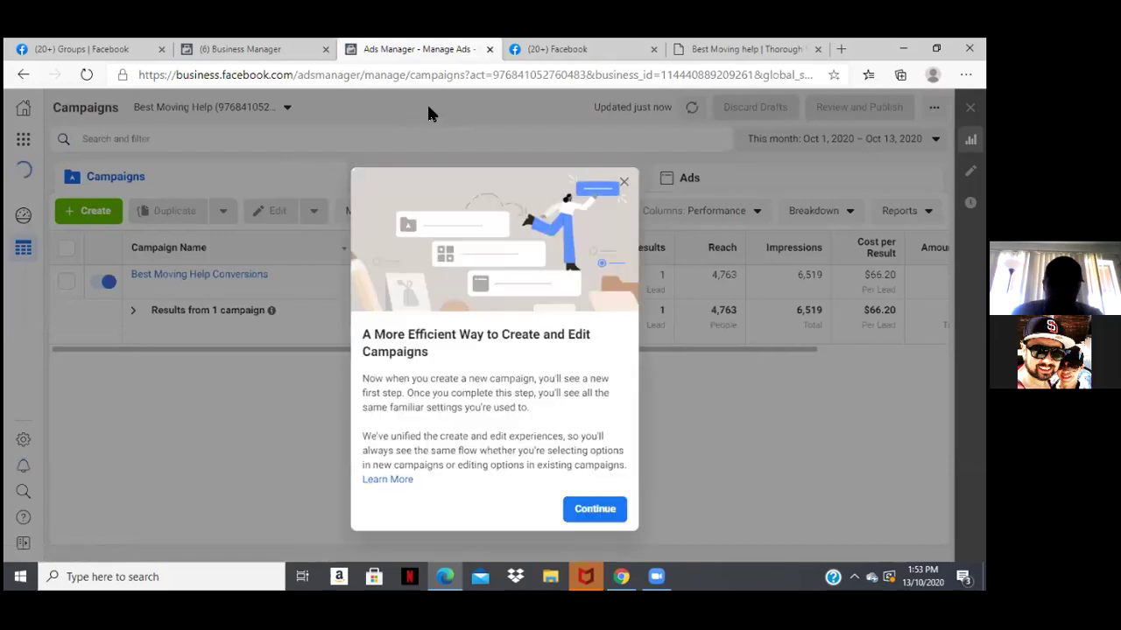
pyautogui.click(627, 186)
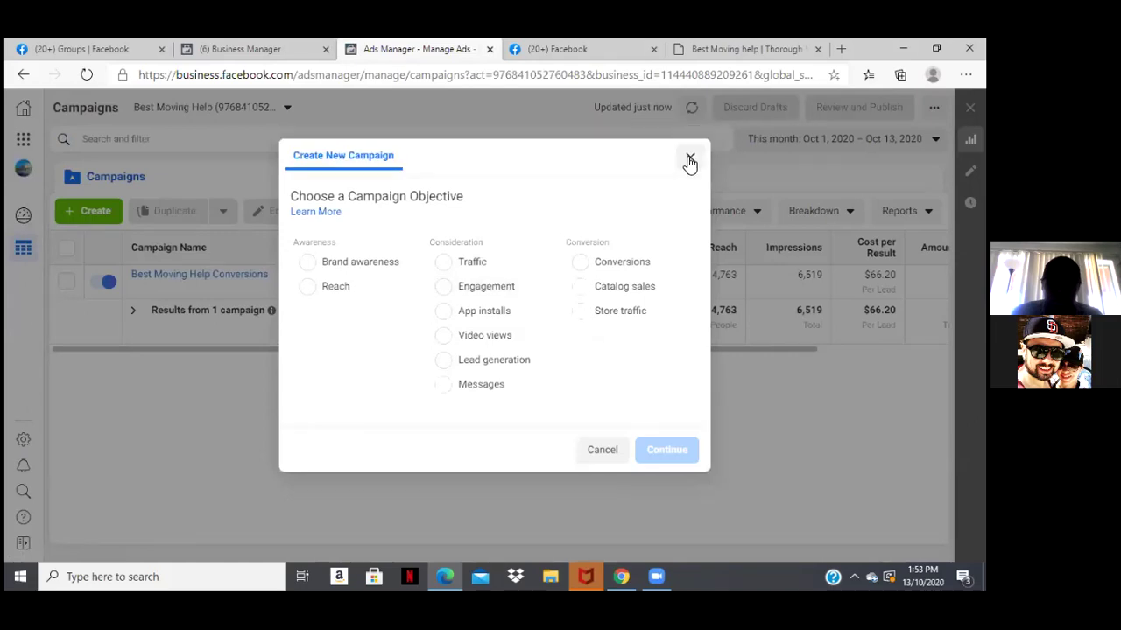
pyautogui.click(276, 201)
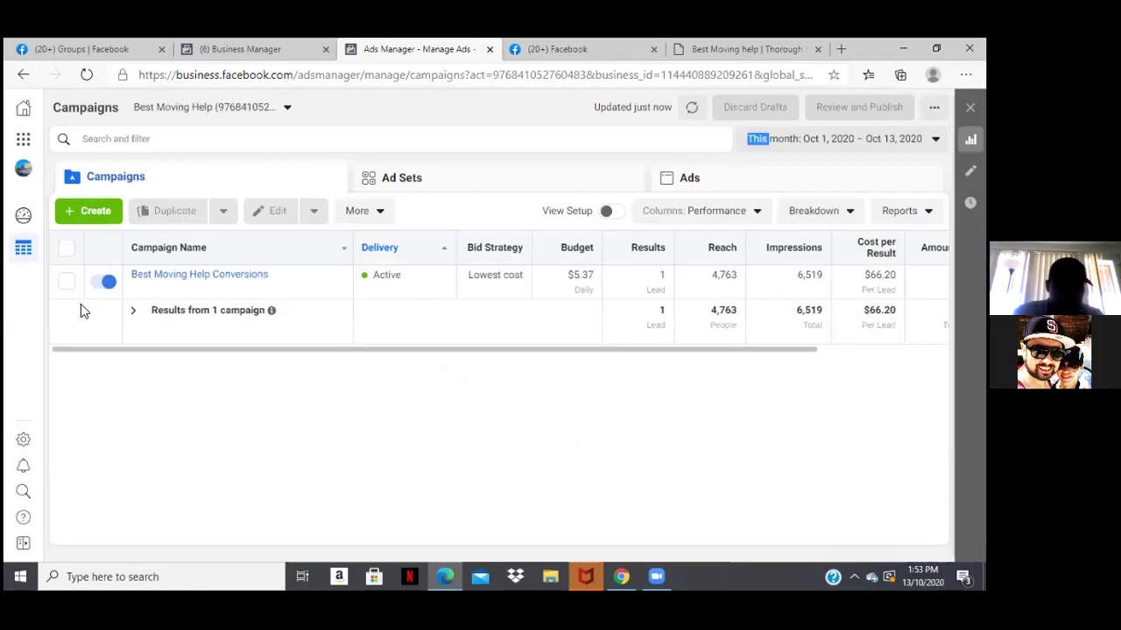
# Step: Turn off the Best Moving Help Conversions campaign and its Best Moving Help Leads ad set
pyautogui.click(103, 282)
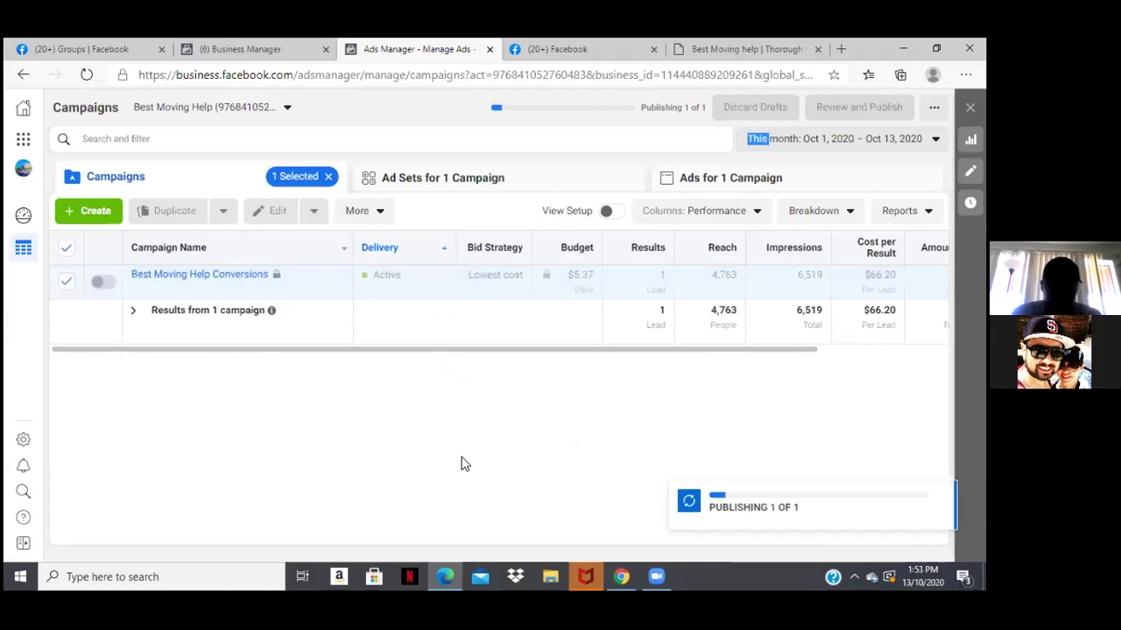
pyautogui.click(454, 187)
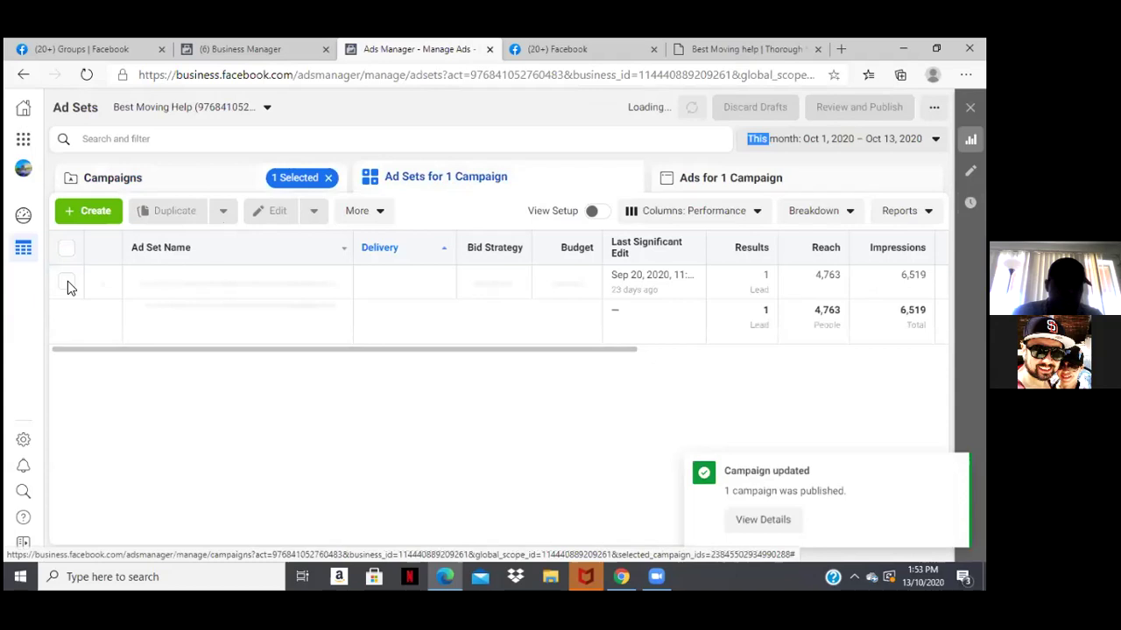
pyautogui.click(101, 284)
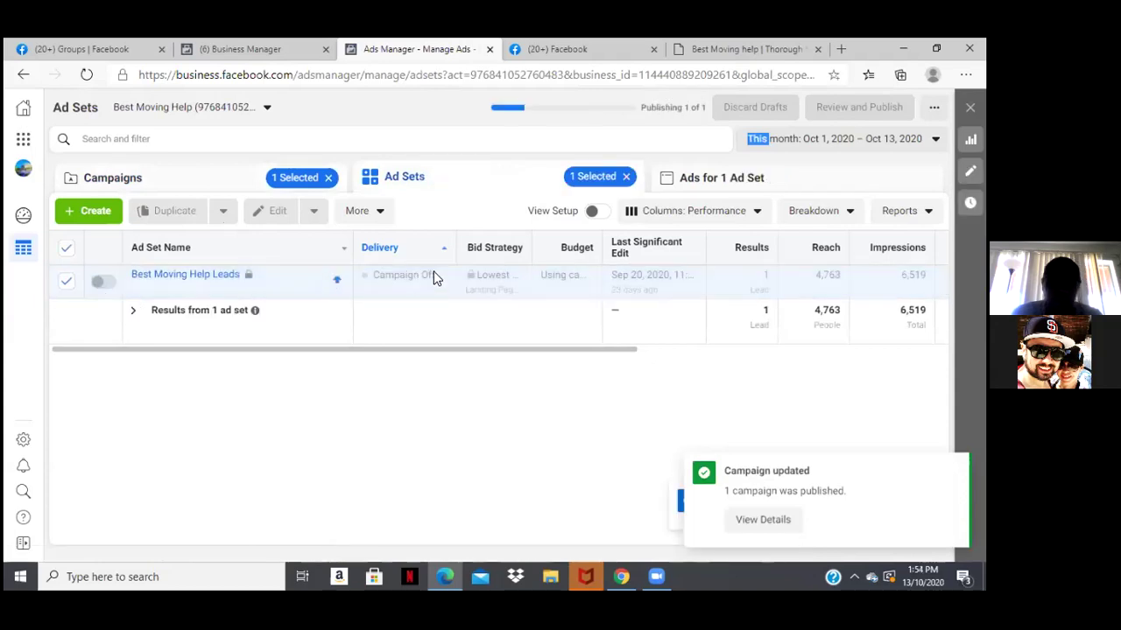
# Step: Select the Conversions Best Moving Help ad in the ad set, and return to the campaign list with the selections cleared
pyautogui.click(742, 182)
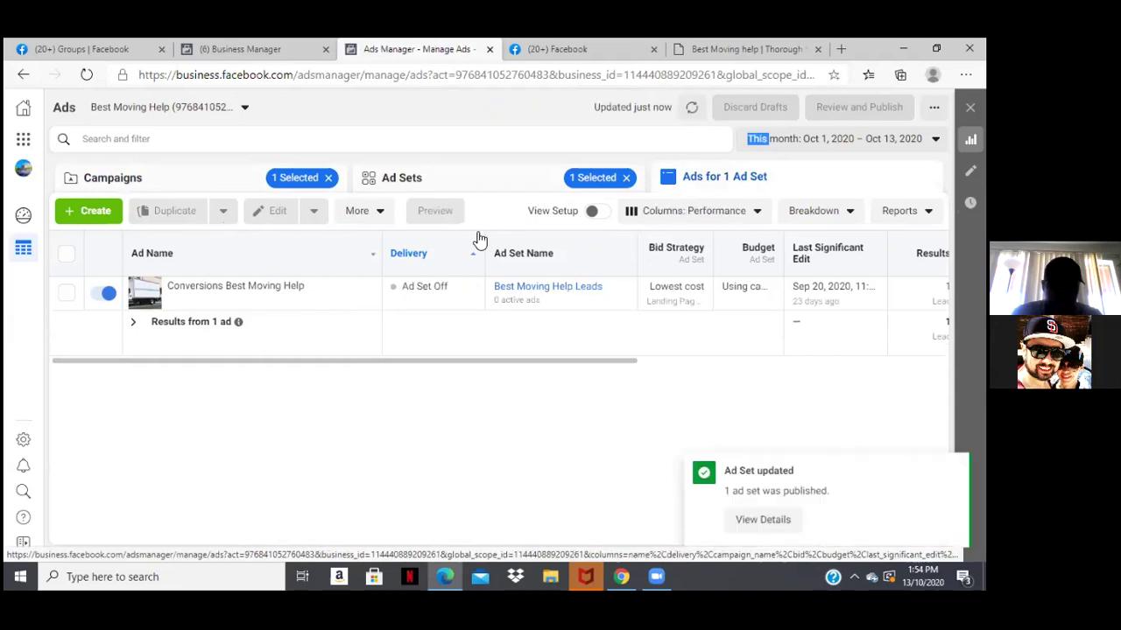
pyautogui.click(102, 305)
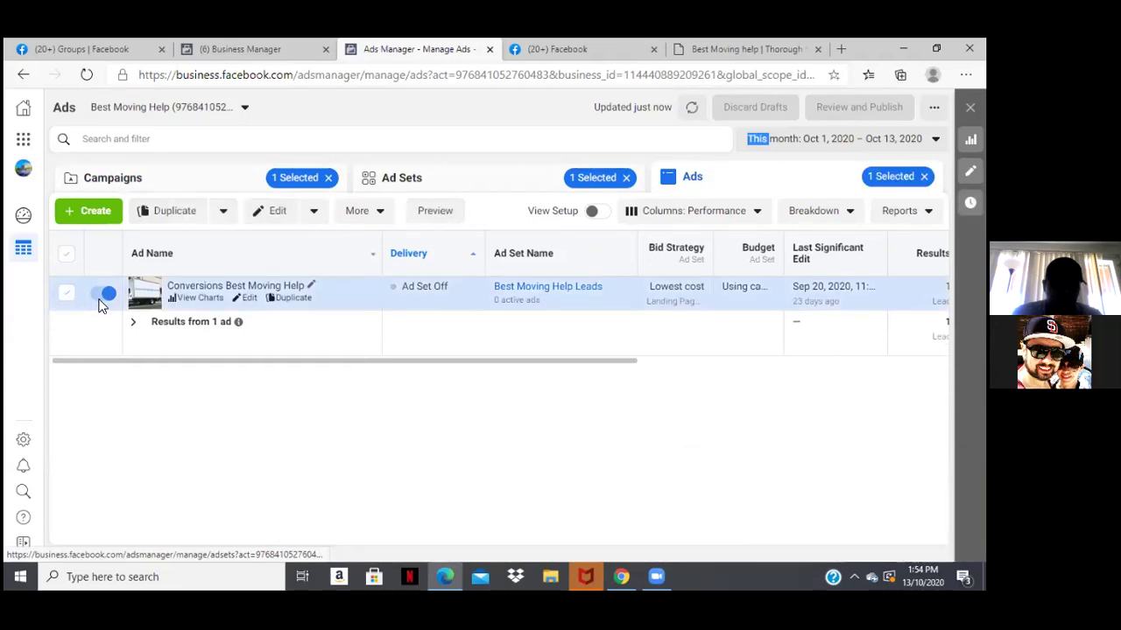
pyautogui.click(101, 305)
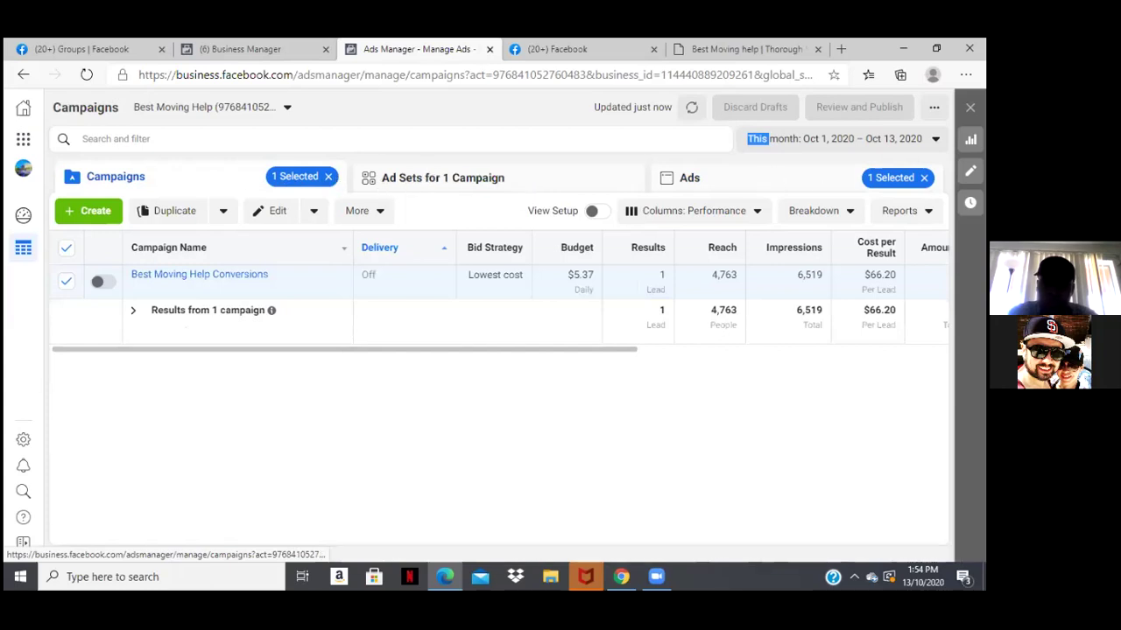
pyautogui.click(329, 176)
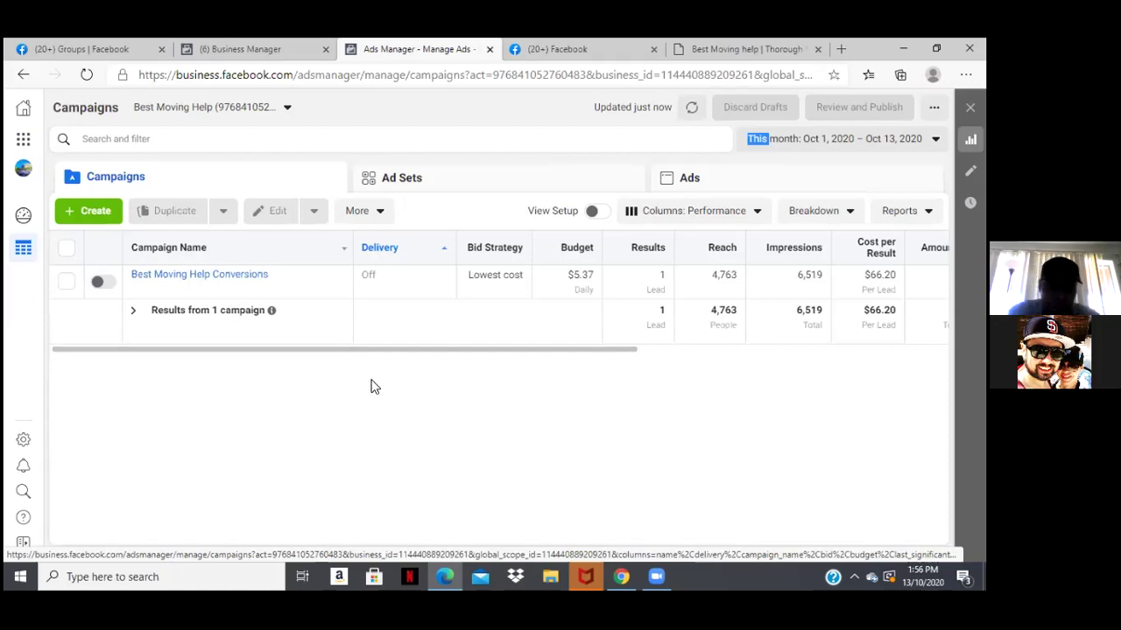
# Step: Create a new campaign with the Conversions objective, leaving the optional campaign naming unexpanded
pyautogui.click(77, 215)
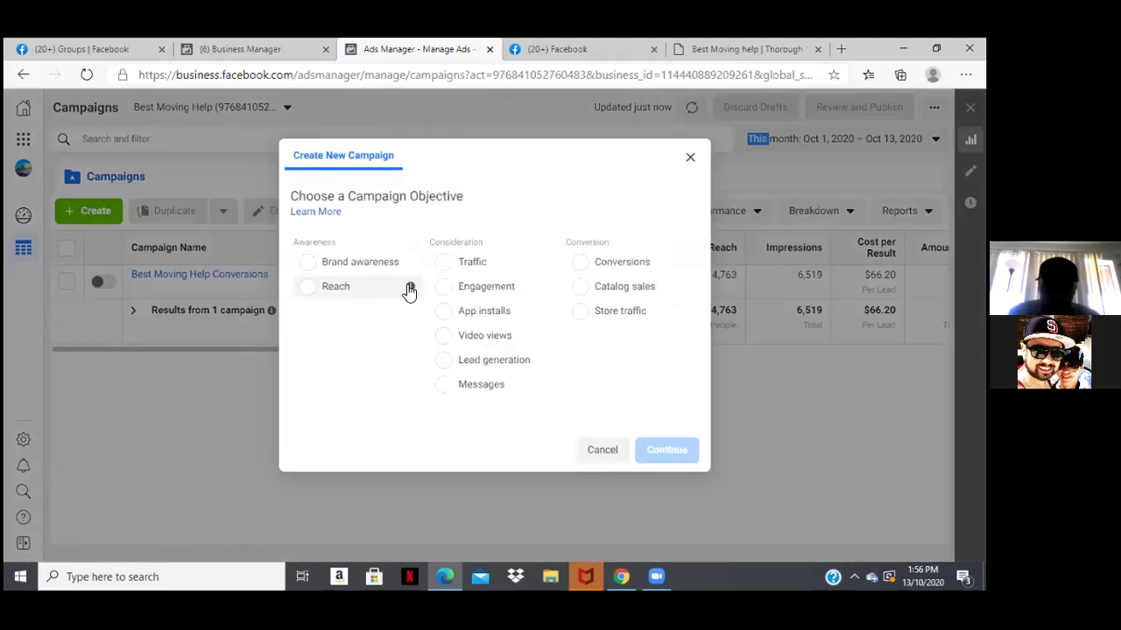
pyautogui.click(579, 263)
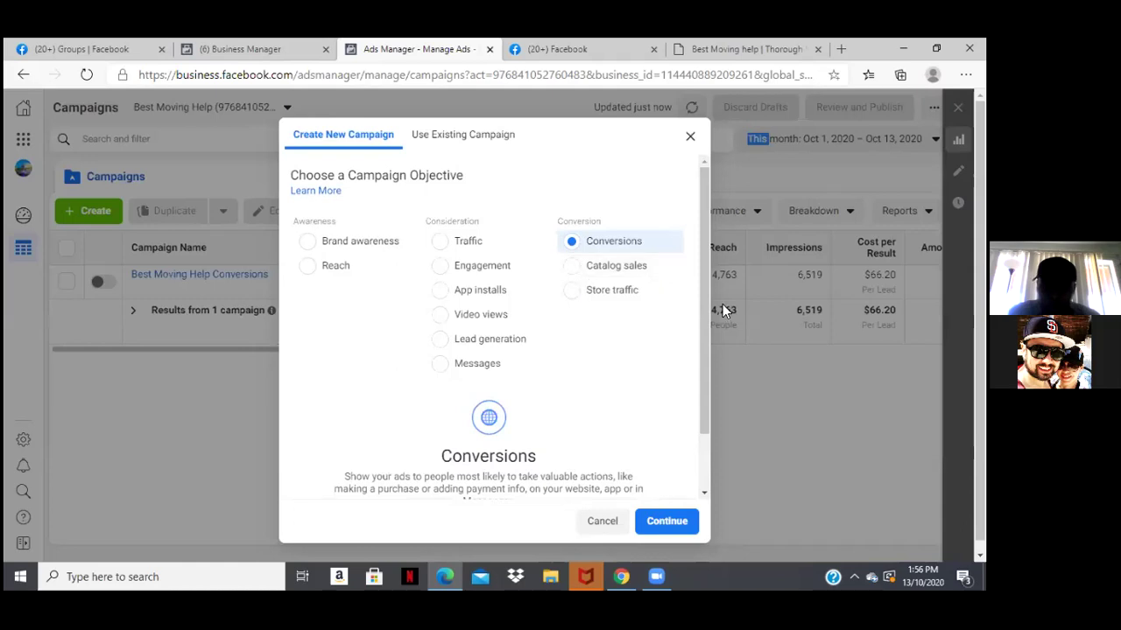
pyautogui.moveTo(705, 304); pyautogui.dragTo(704, 415)
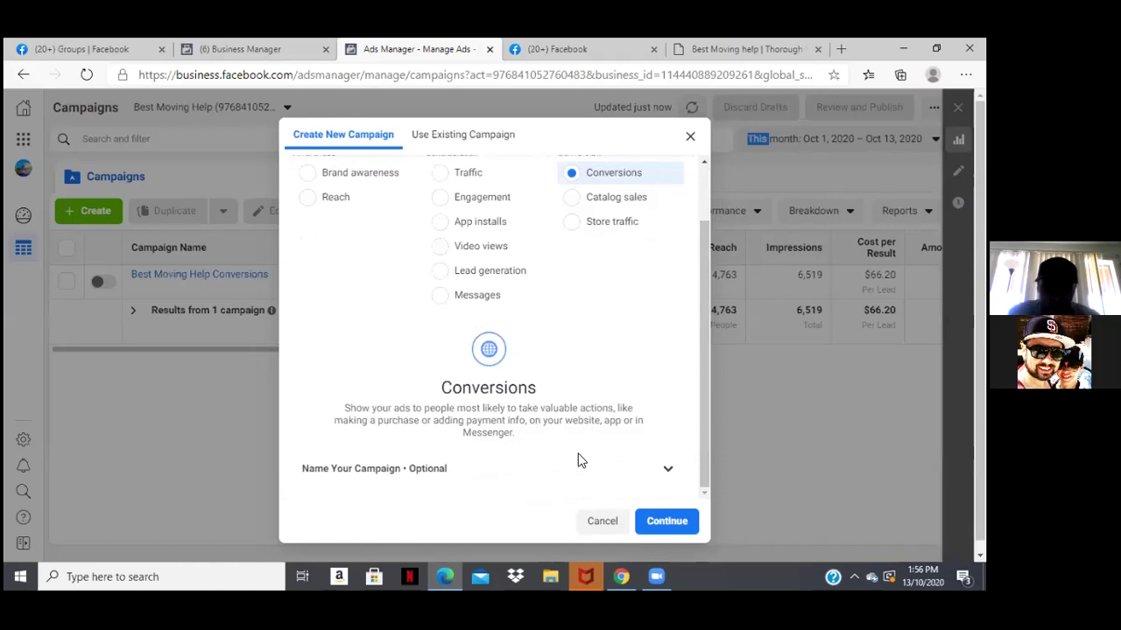
pyautogui.click(655, 532)
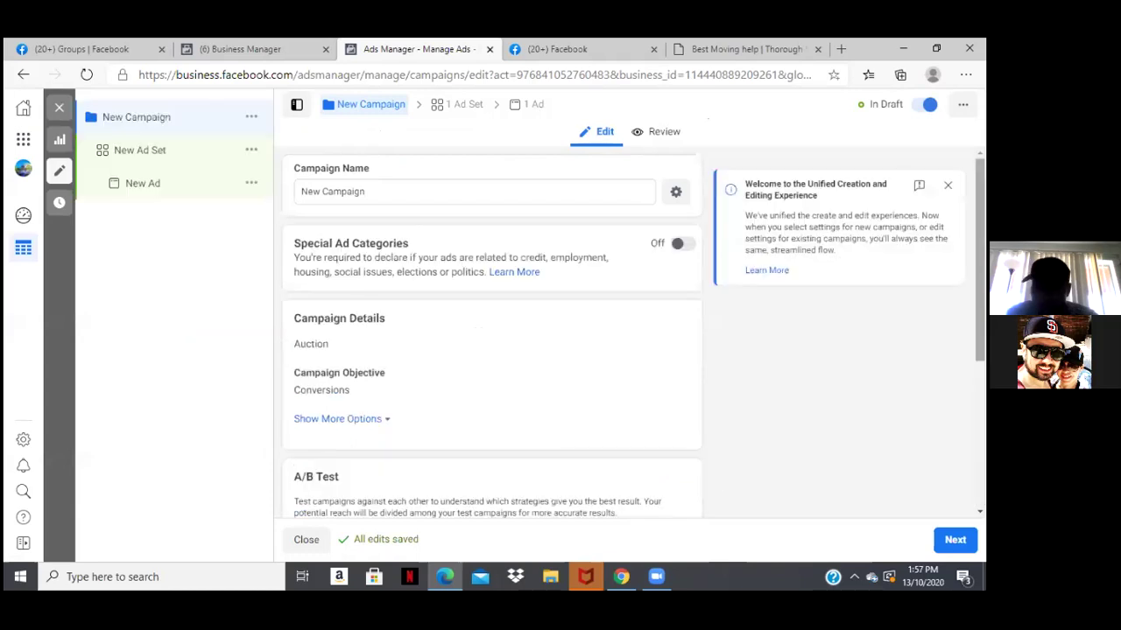
# Step: Turn on Campaign Budget Optimization for the new campaign and set its budget type to Lifetime Budget
pyautogui.scroll(-3, 491, 333)
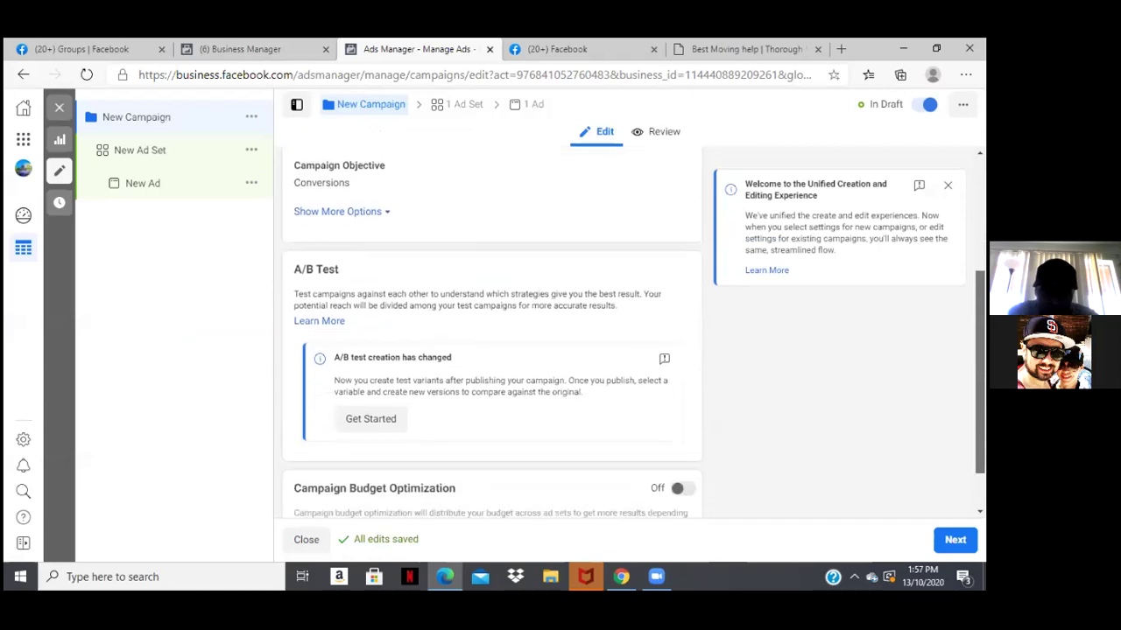
pyautogui.scroll(-1, 491, 333)
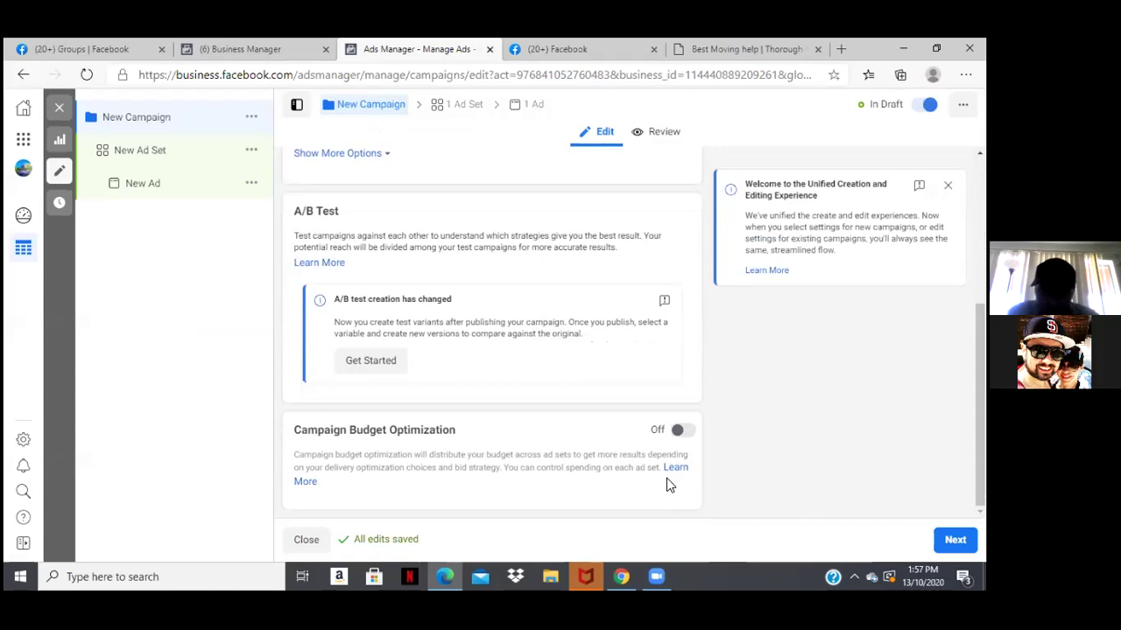
pyautogui.click(680, 433)
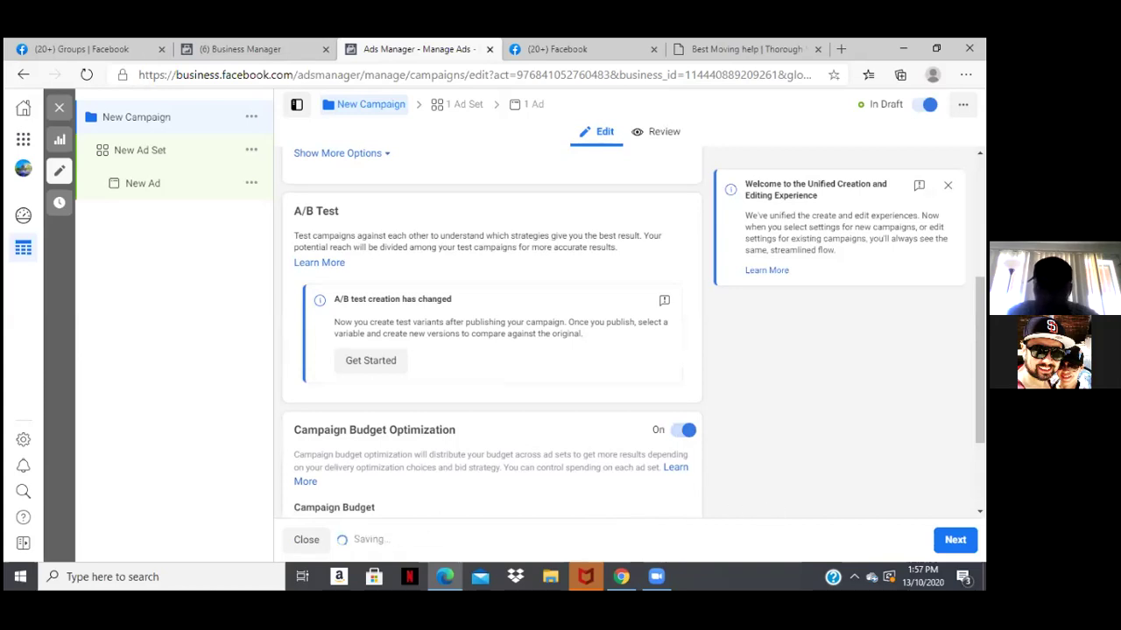
pyautogui.scroll(-2, 492, 329)
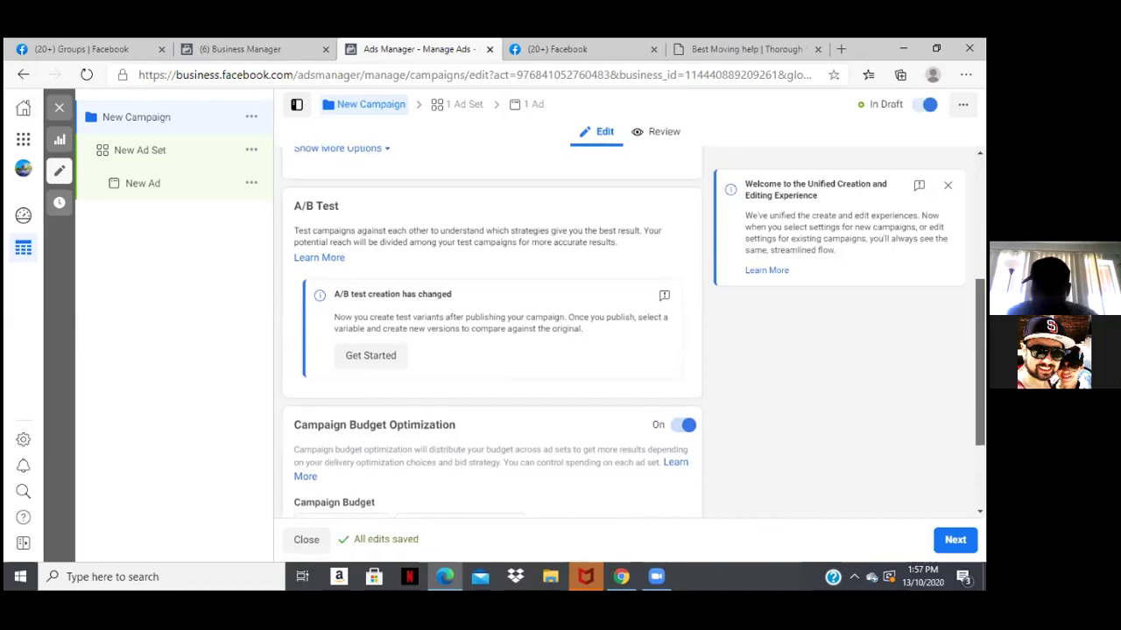
pyautogui.scroll(-2, 733, 436)
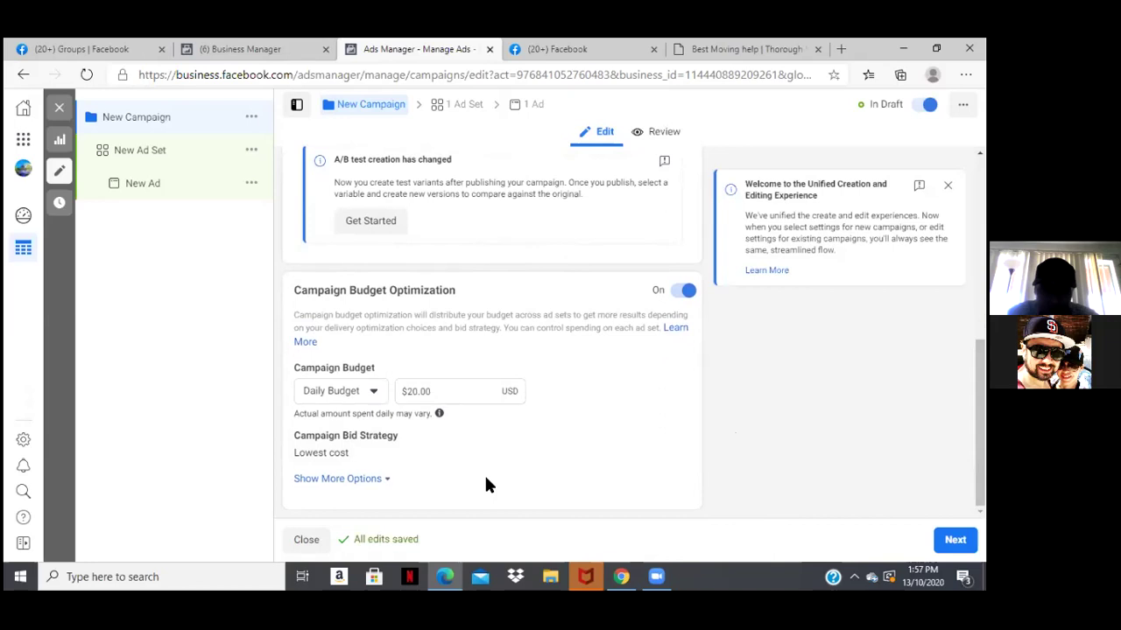
pyautogui.click(375, 398)
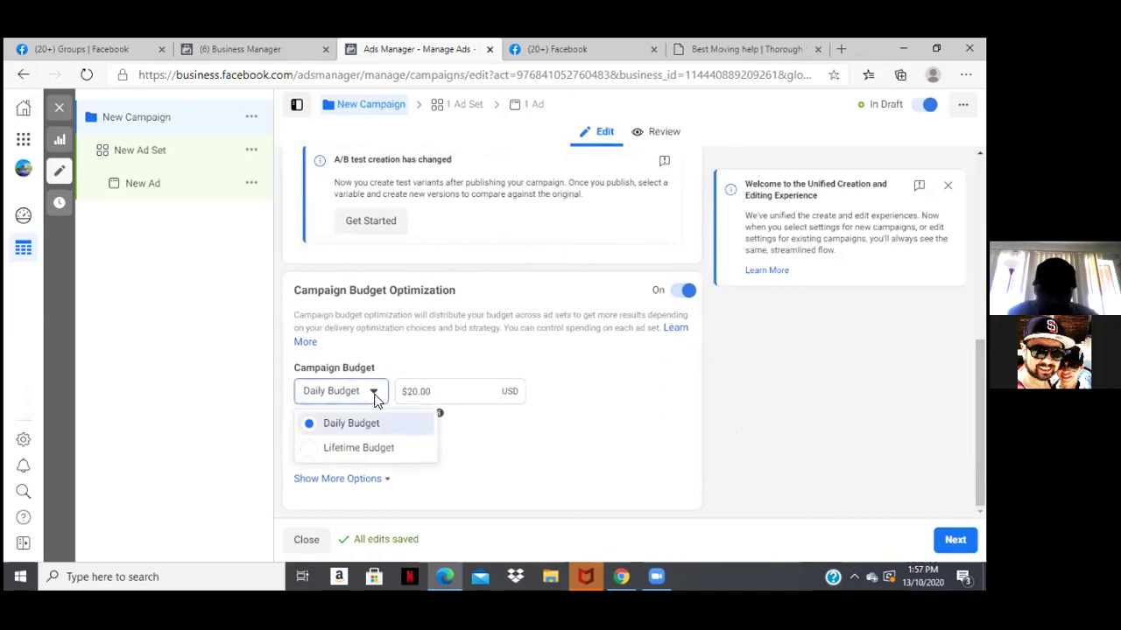
pyautogui.click(376, 449)
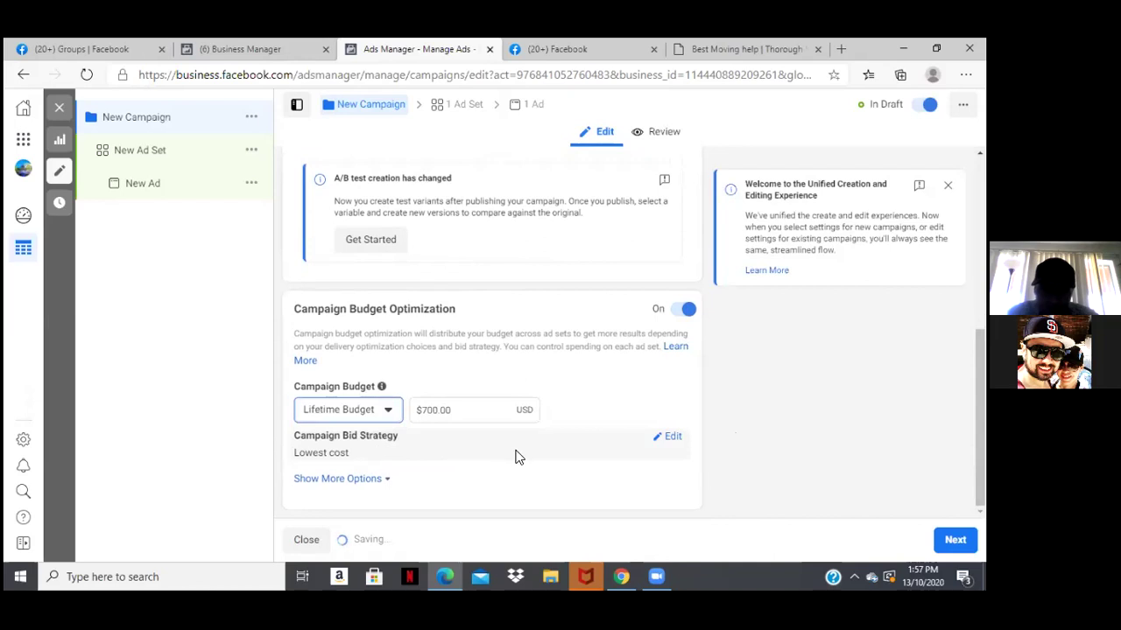
# Step: Set the campaign's lifetime budget to $150
pyautogui.click(470, 411)
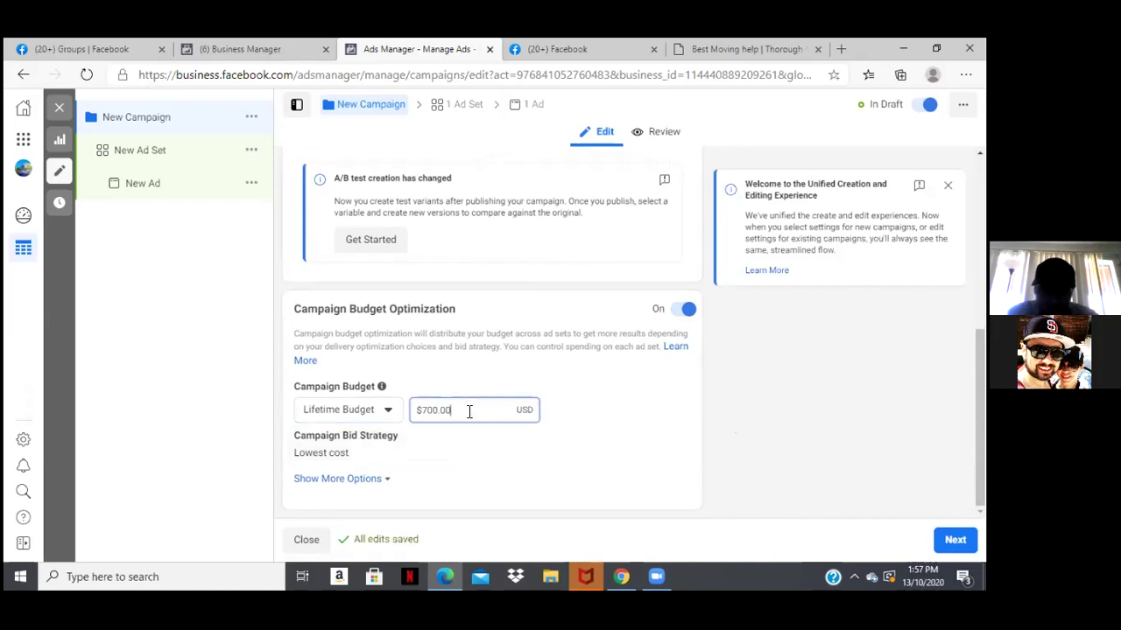
pyautogui.press('BackSpace')
pyautogui.press('BackSpace')
pyautogui.press('BackSpace')
pyautogui.press('BackSpace')
pyautogui.press('BackSpace')
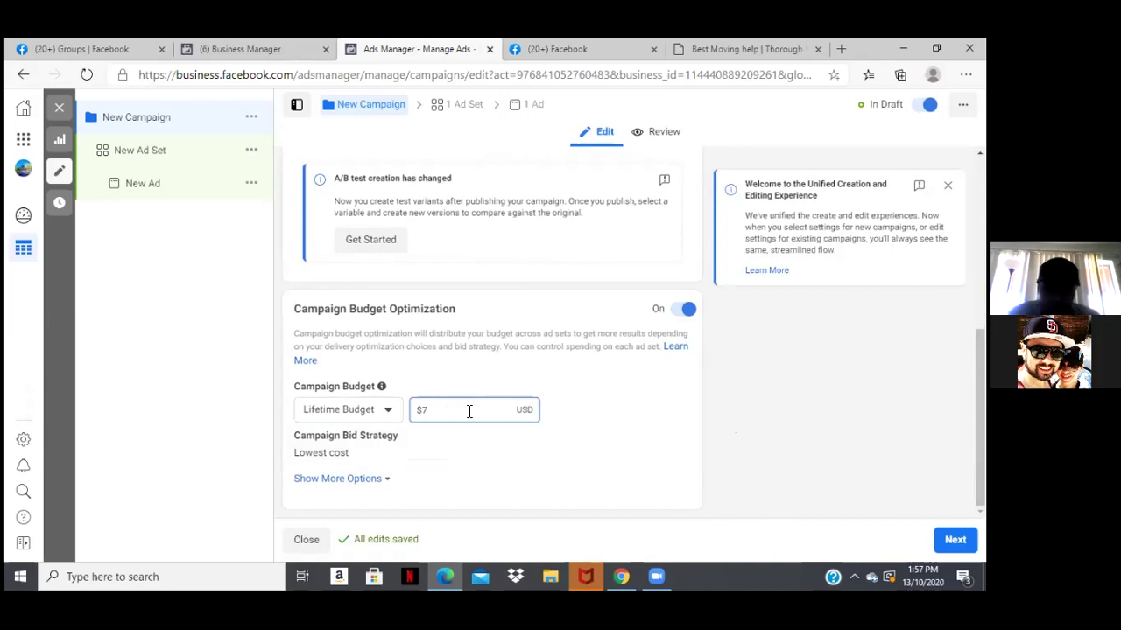
pyautogui.press('BackSpace')
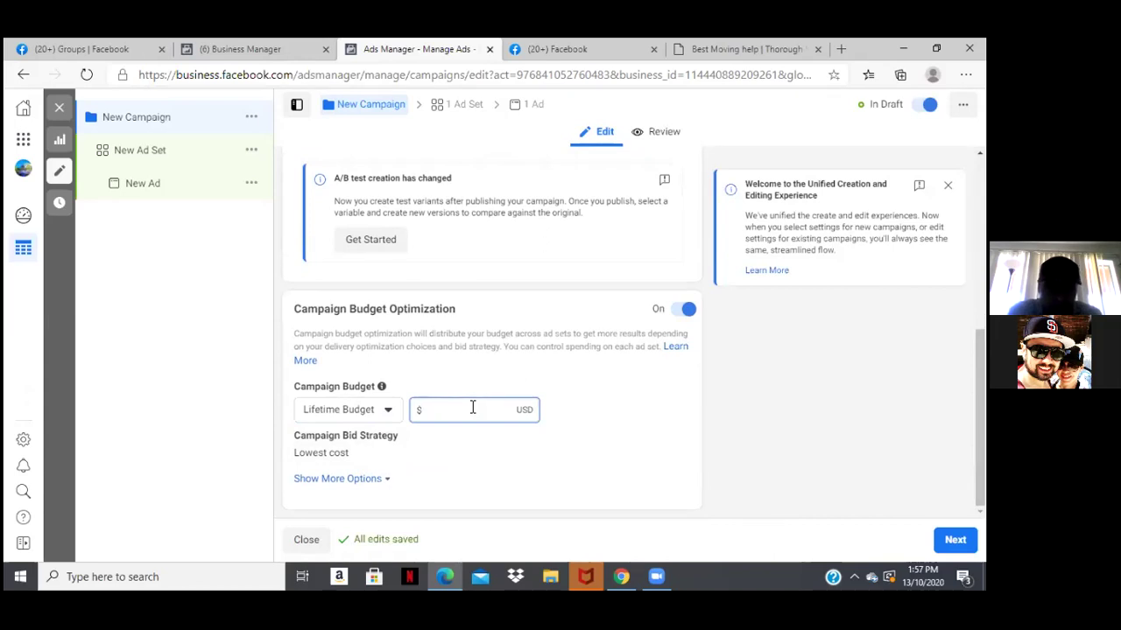
pyautogui.write('150')
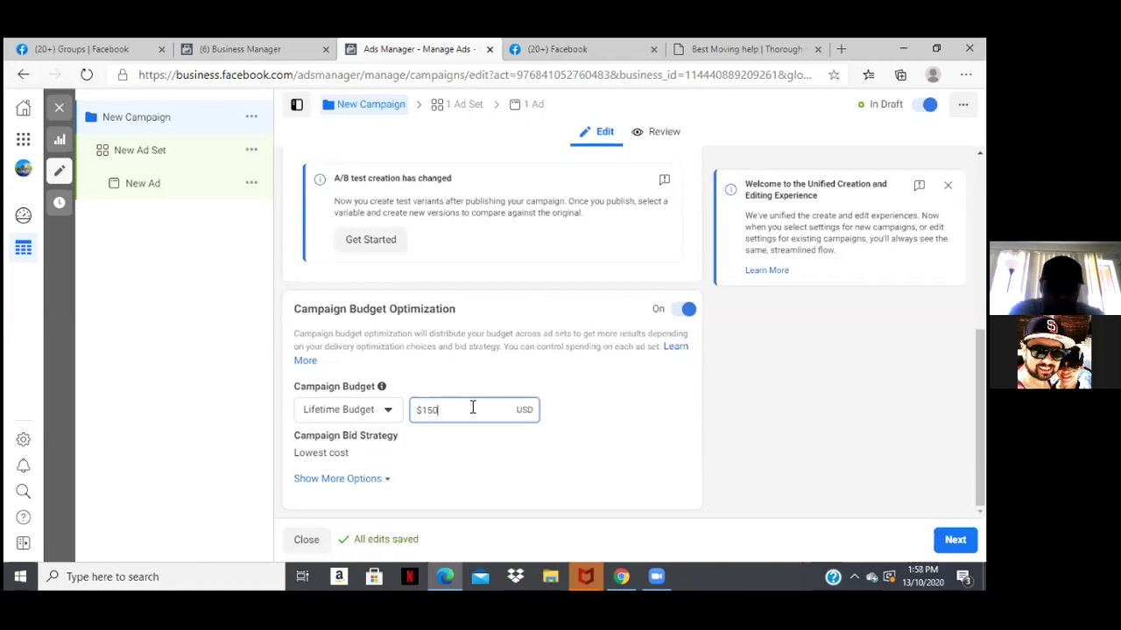
pyautogui.press('BackSpace')
pyautogui.press('BackSpace')
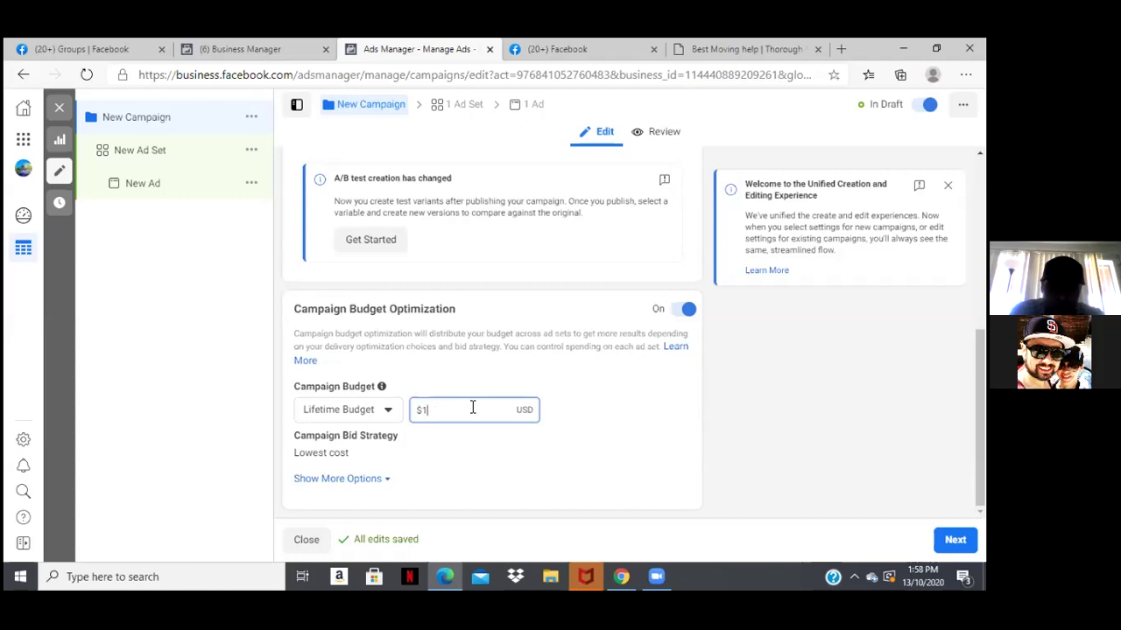
pyautogui.write('50')
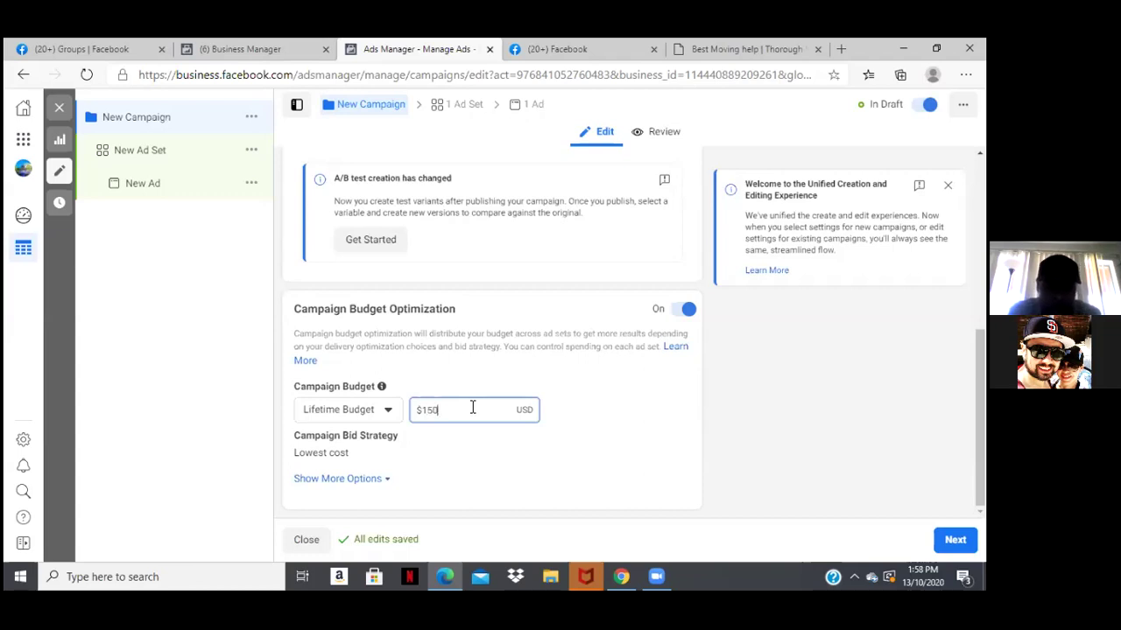
# Step: Expand the additional campaign budget options and continue to the new ad set's settings
pyautogui.click(377, 479)
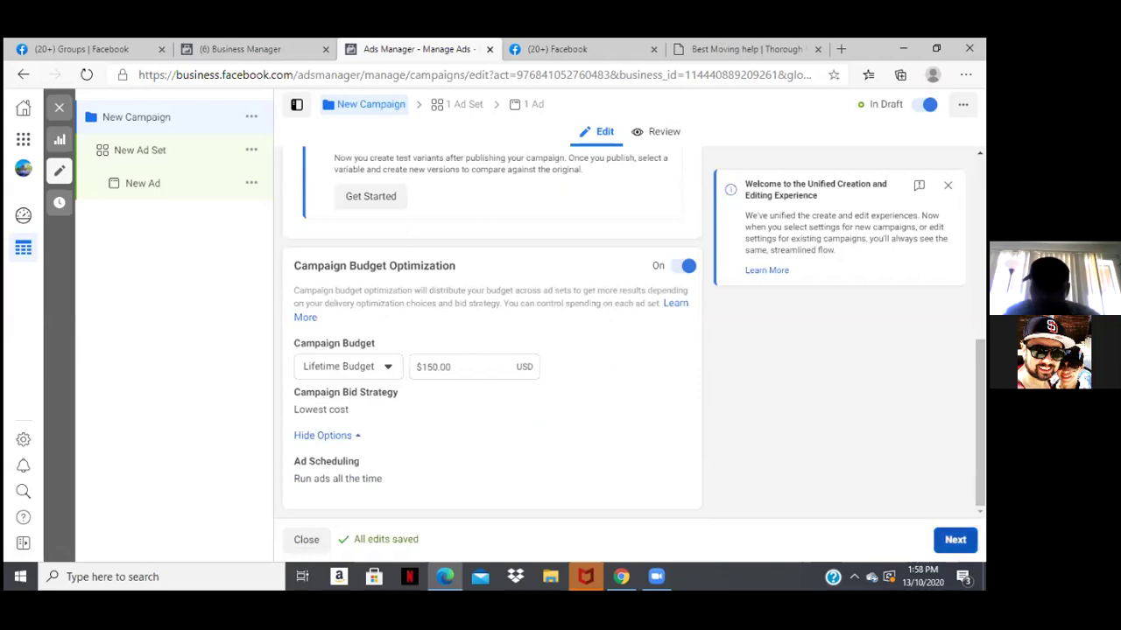
pyautogui.click(955, 540)
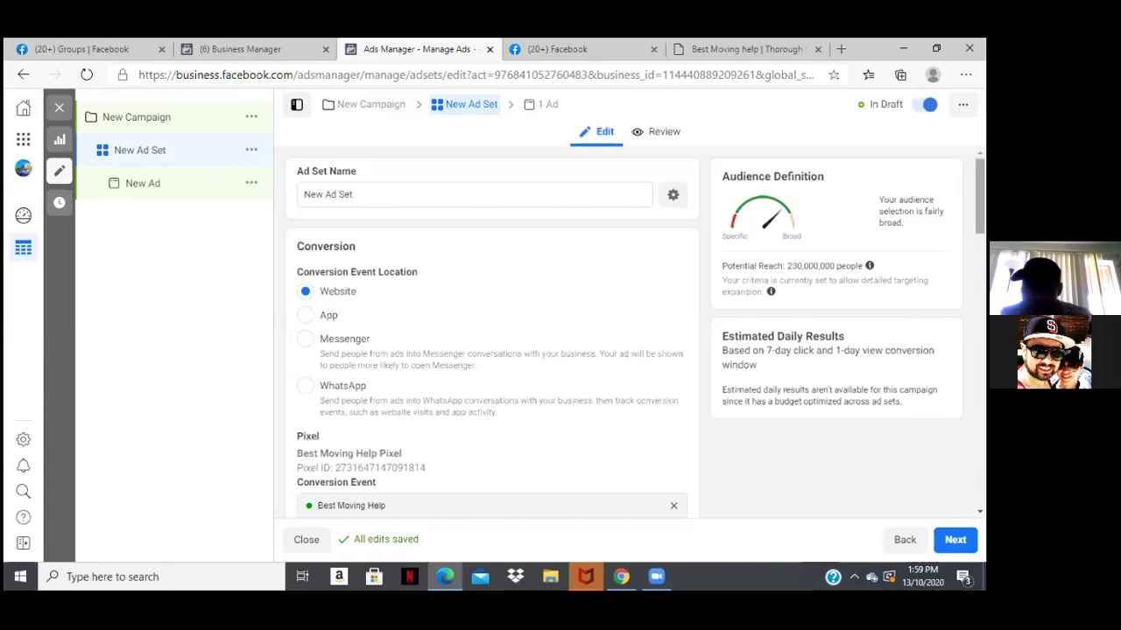
# Step: Look through the new ad set's conversion, schedule, audience, placement and optimization settings
pyautogui.scroll(-1, 490, 350)
pyautogui.scroll(-2, 490, 332)
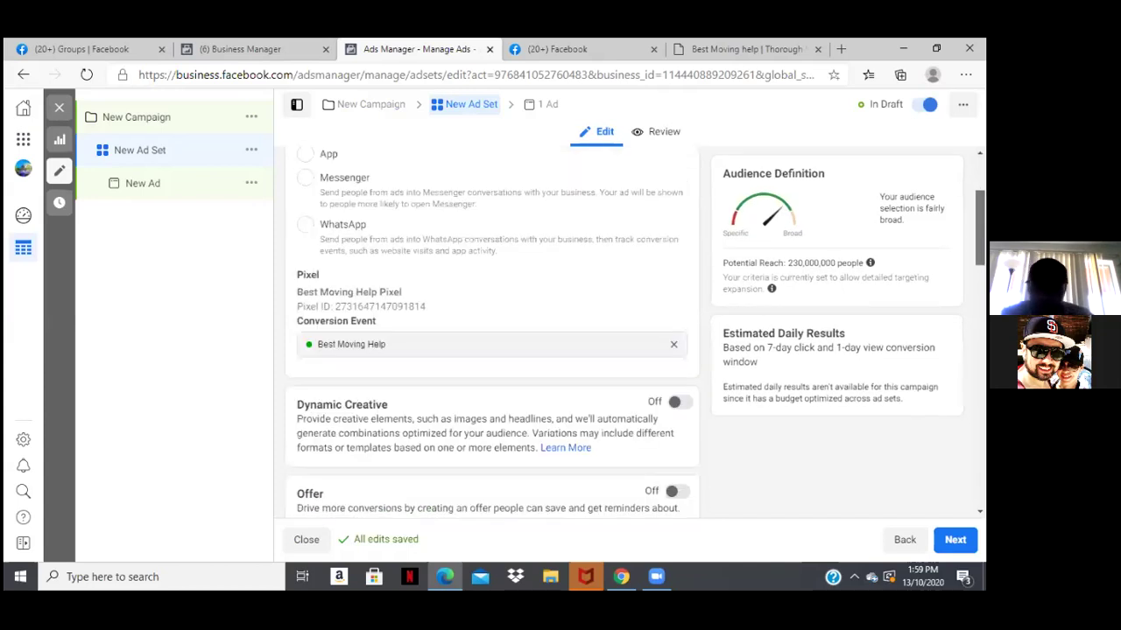
pyautogui.scroll(-2, 490, 333)
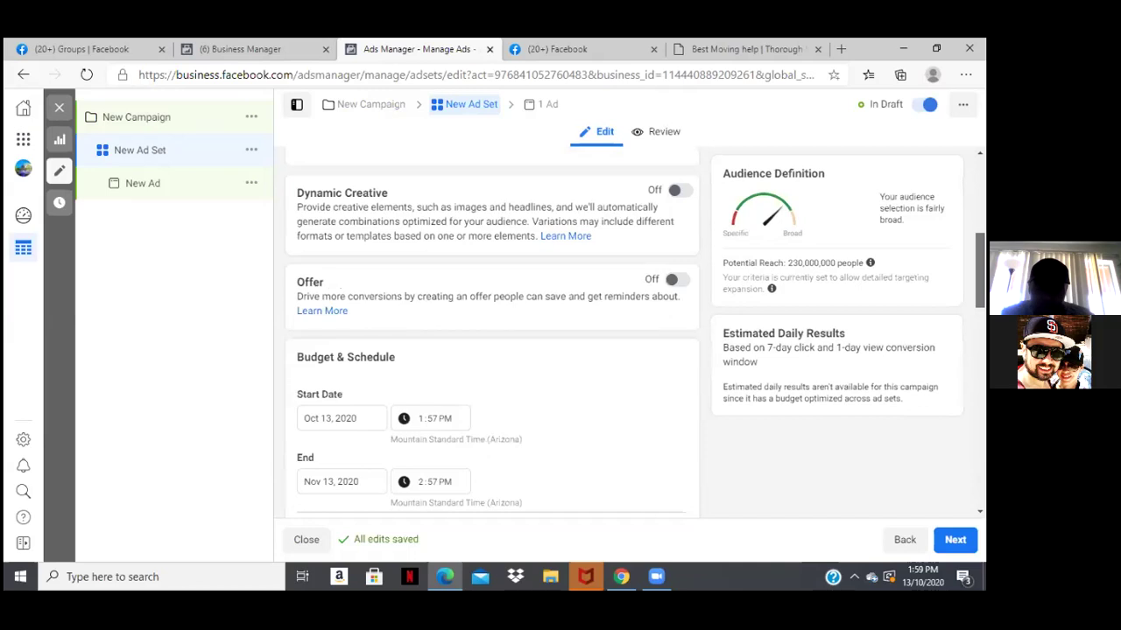
pyautogui.scroll(-10, 490, 333)
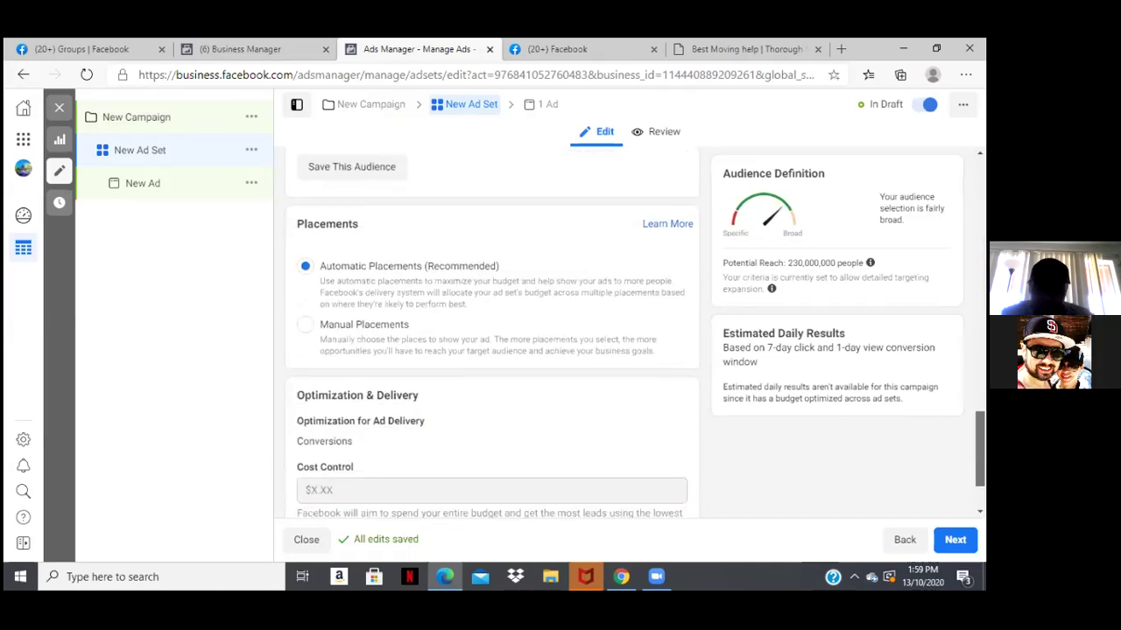
pyautogui.scroll(-1, 491, 333)
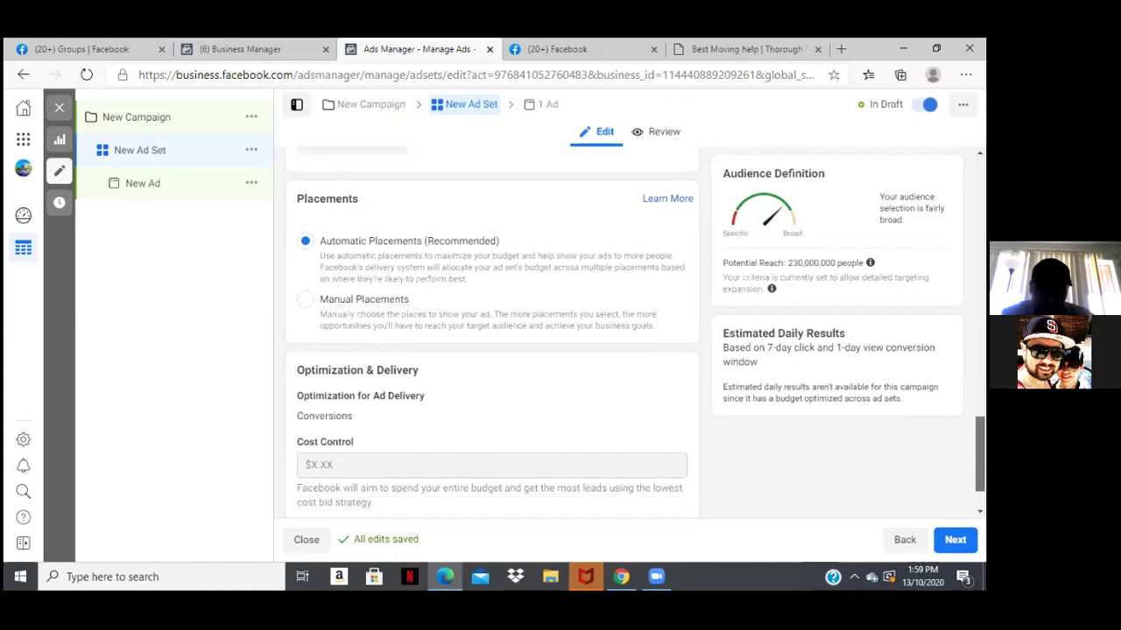
pyautogui.scroll(1, 490, 333)
pyautogui.scroll(1, 490, 332)
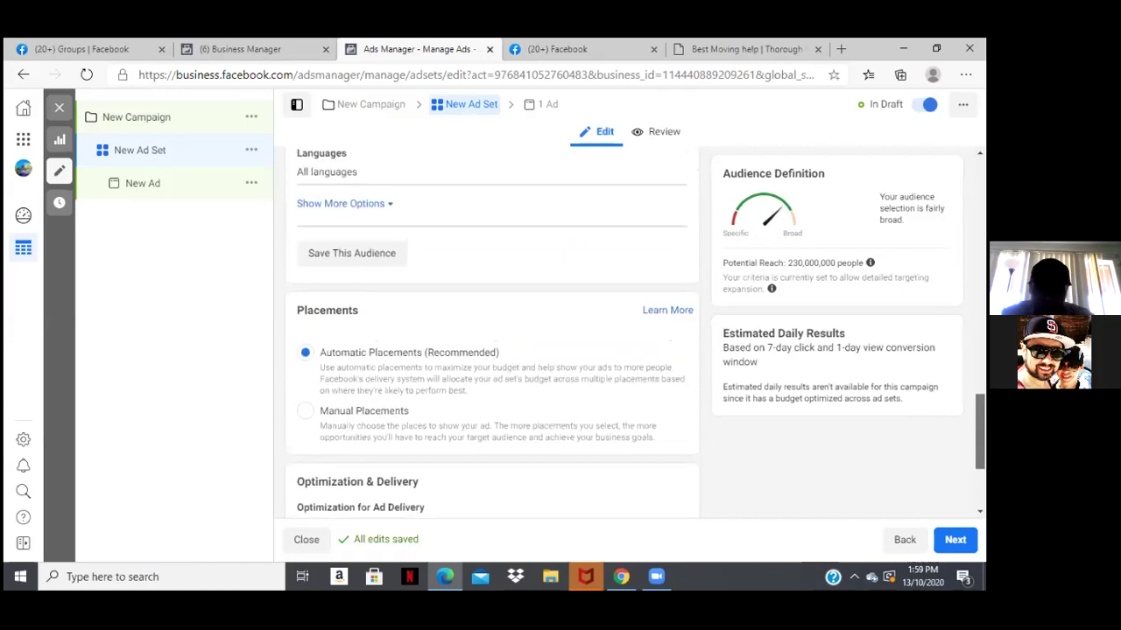
pyautogui.scroll(1, 490, 333)
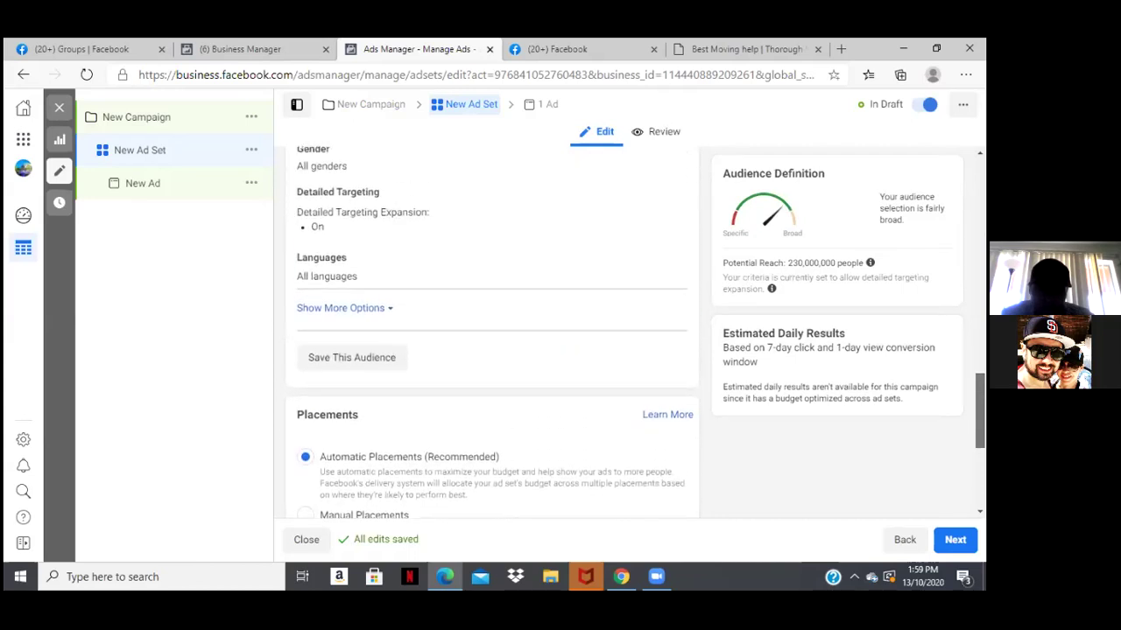
pyautogui.scroll(2, 490, 332)
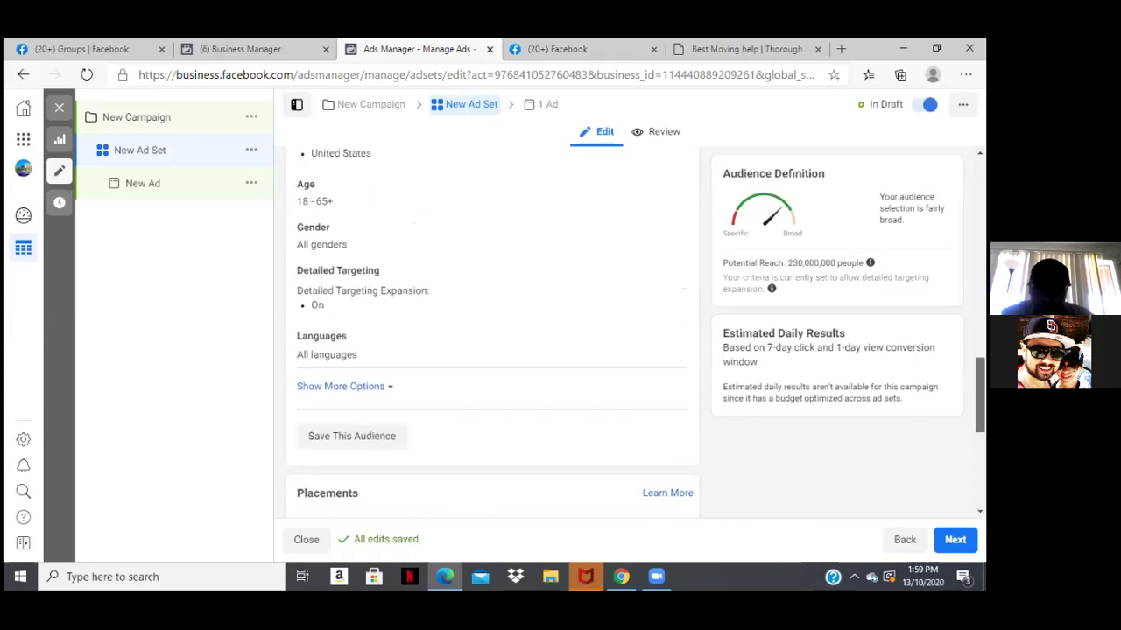
pyautogui.scroll(1, 490, 333)
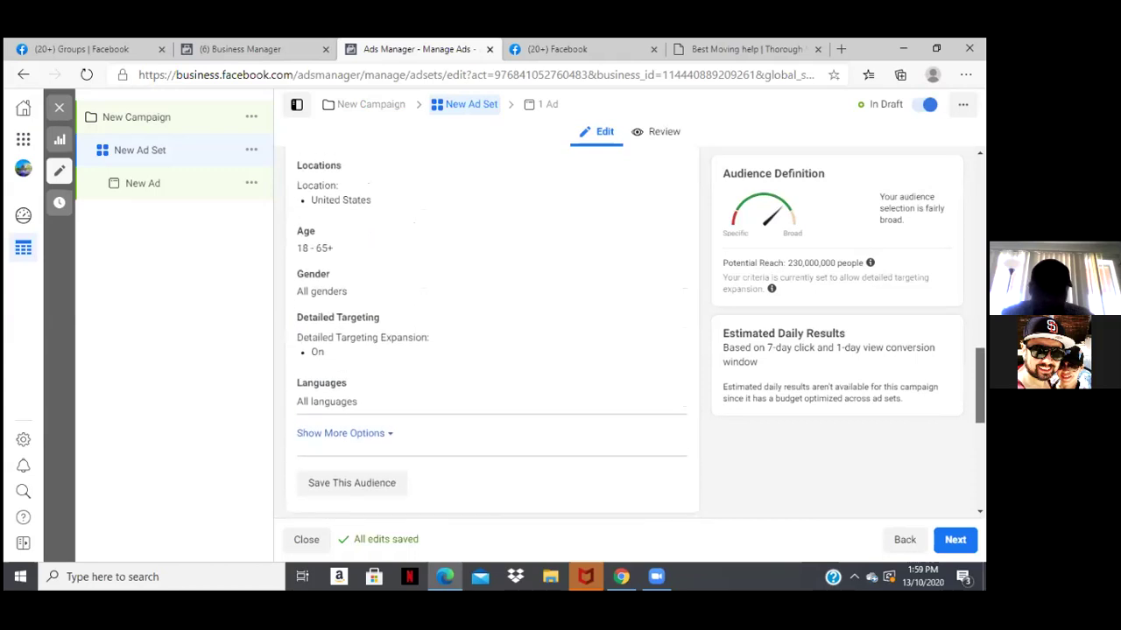
pyautogui.scroll(4, 490, 333)
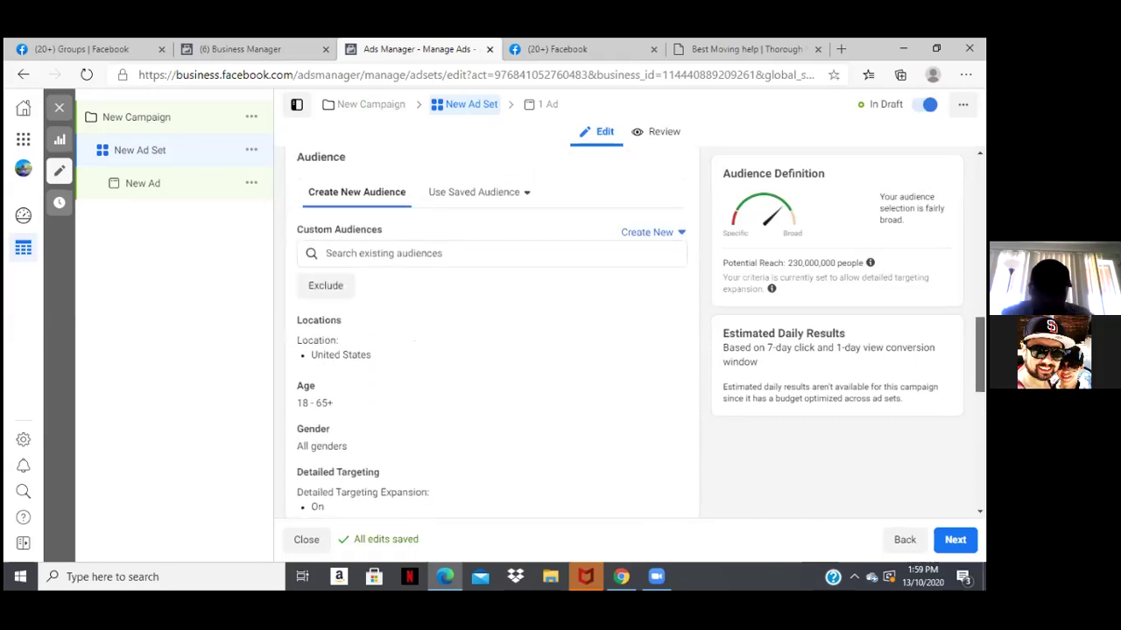
# Step: Set the ad set's start date to October 14, 2020 in the budget and schedule section
pyautogui.scroll(2, 490, 333)
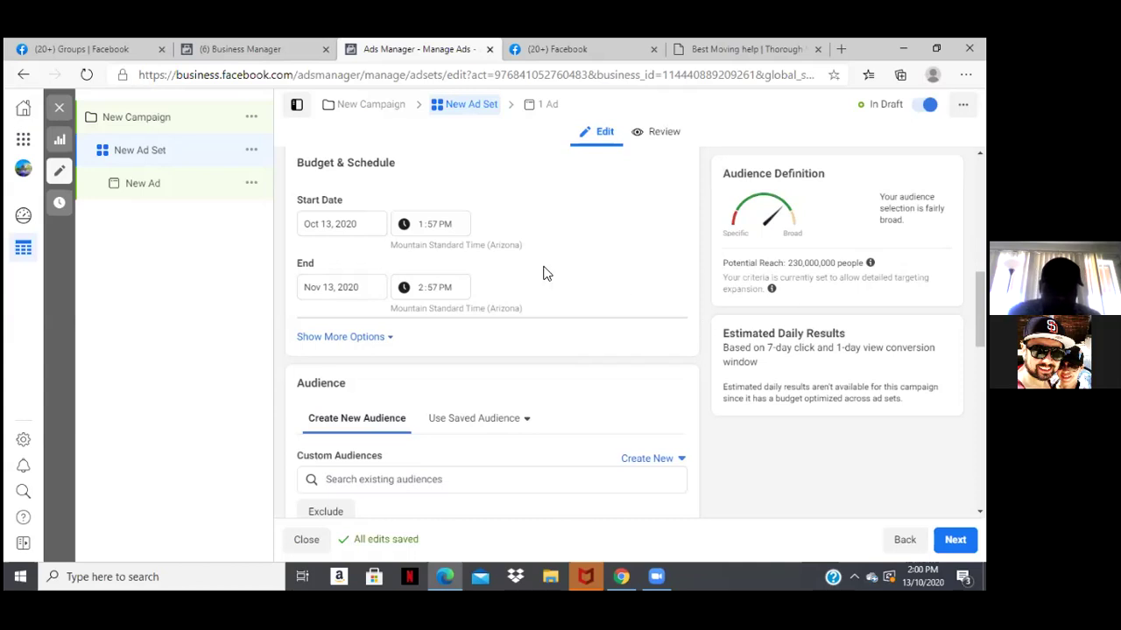
pyautogui.click(333, 224)
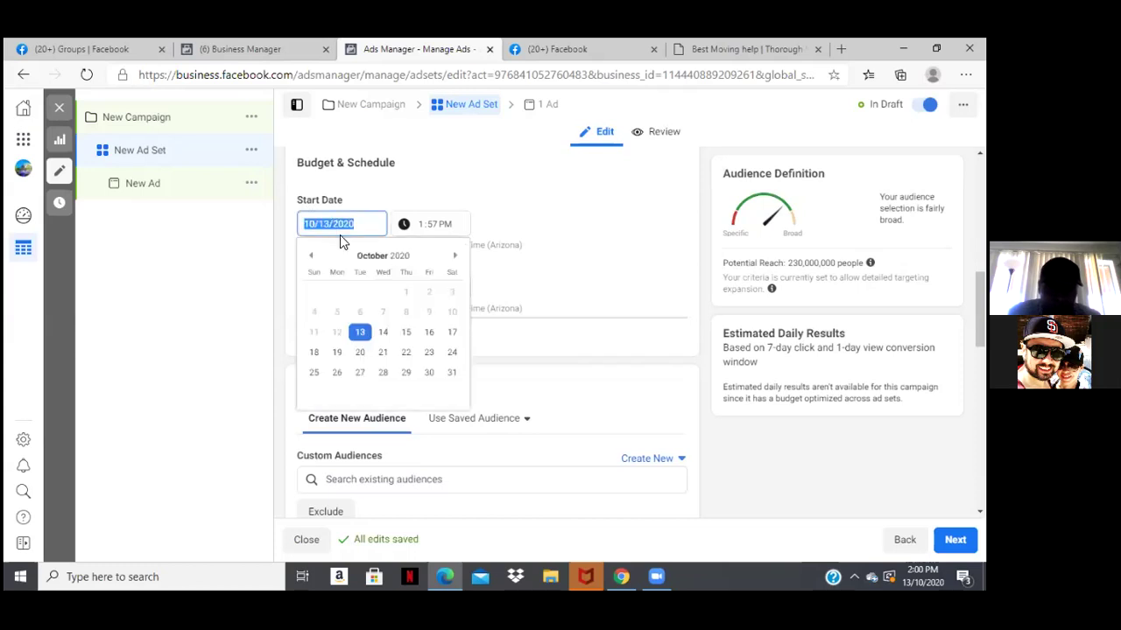
pyautogui.click(383, 334)
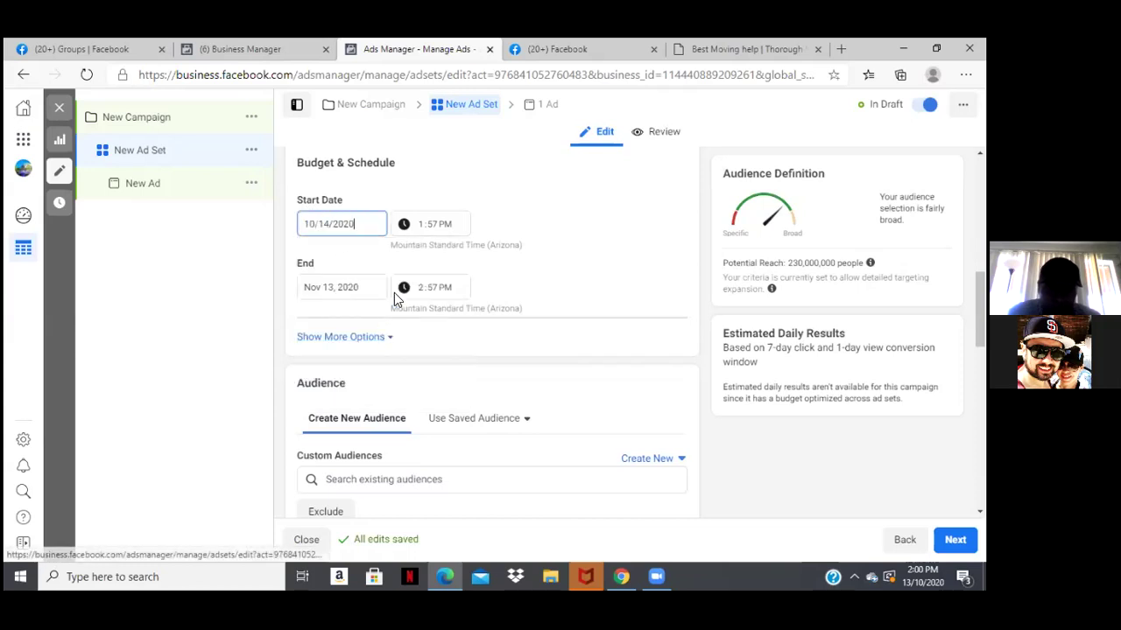
# Step: Set the ad set's start time to 6:00 AM
pyautogui.click(449, 227)
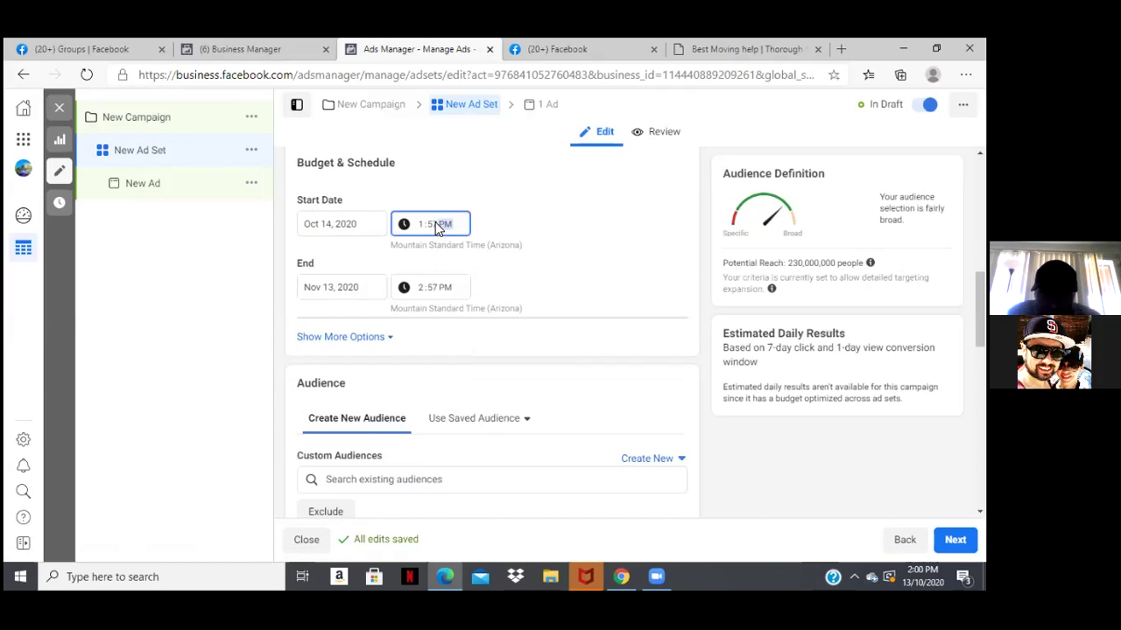
pyautogui.click(436, 226)
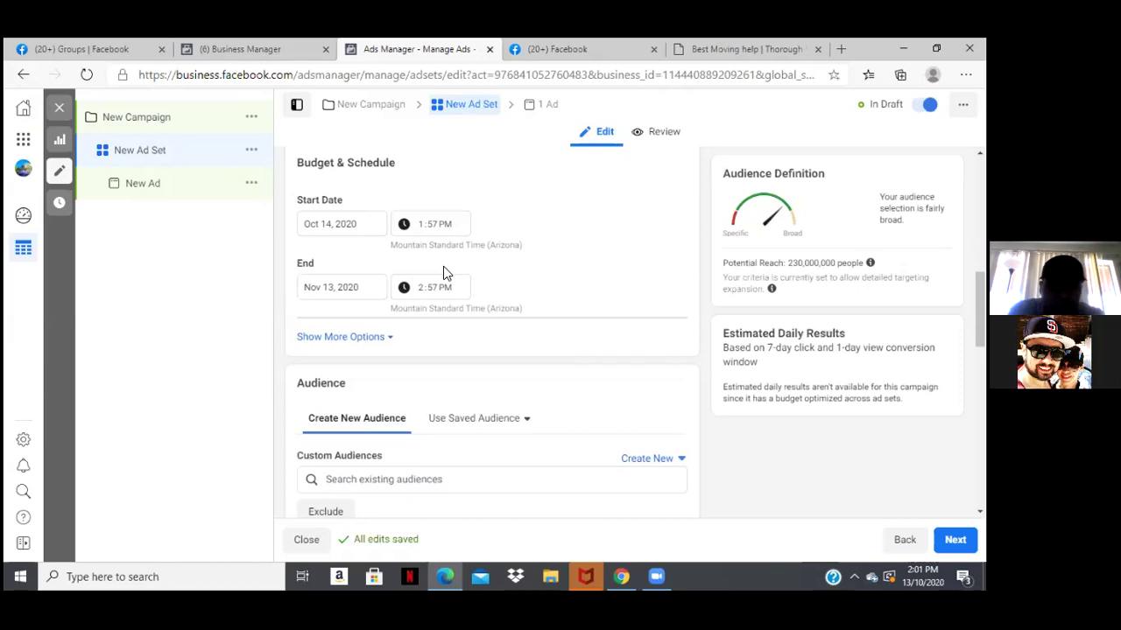
pyautogui.click(420, 226)
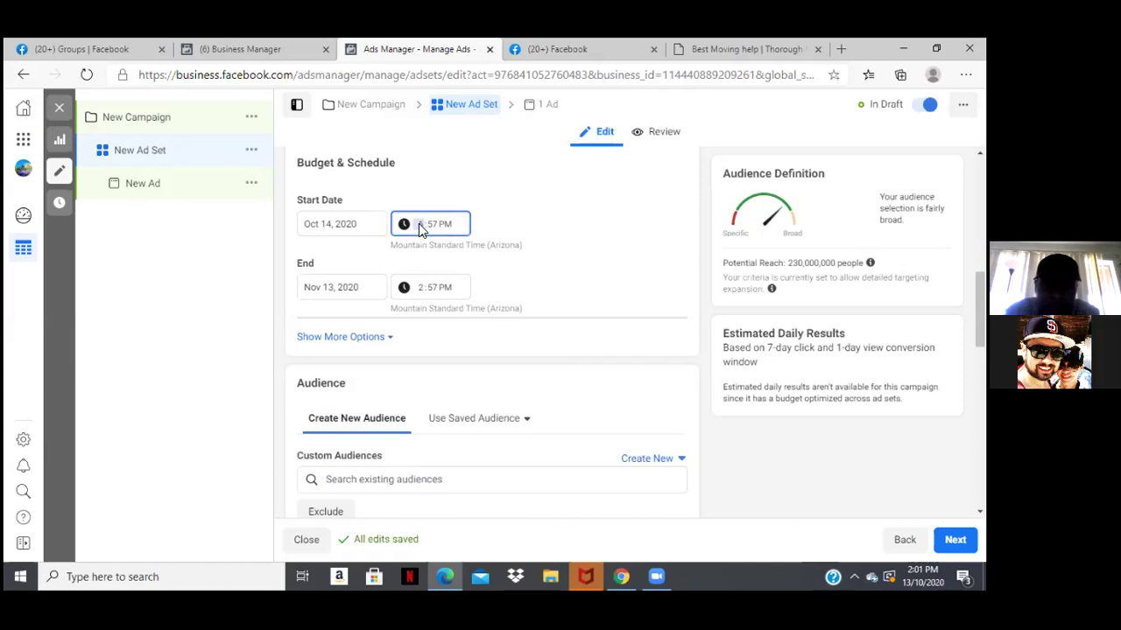
pyautogui.write('6')
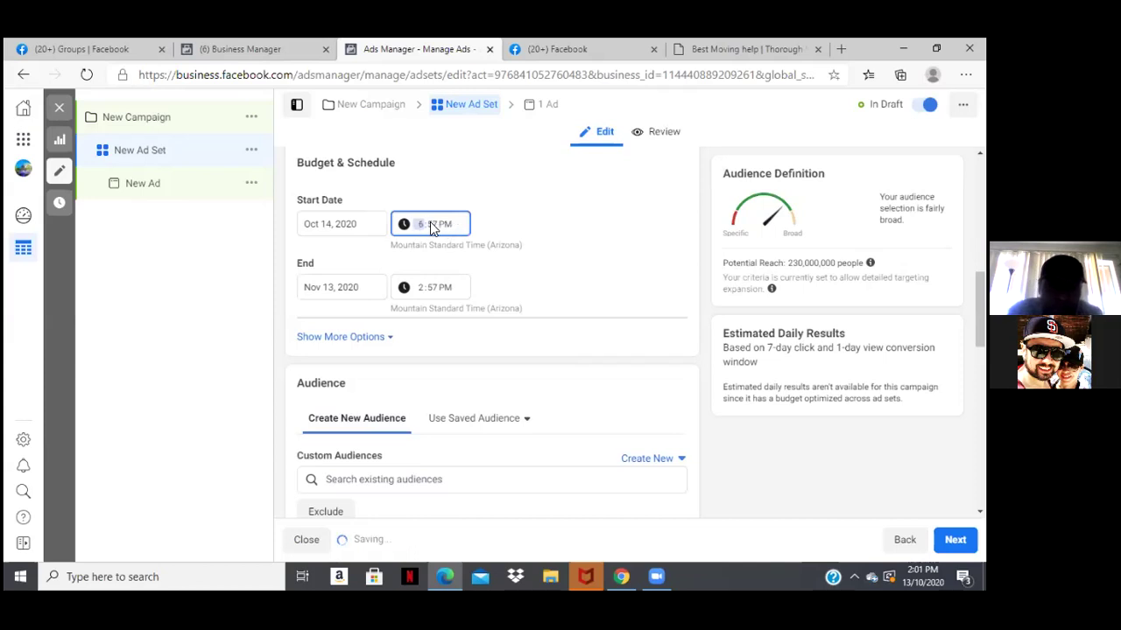
pyautogui.click(431, 231)
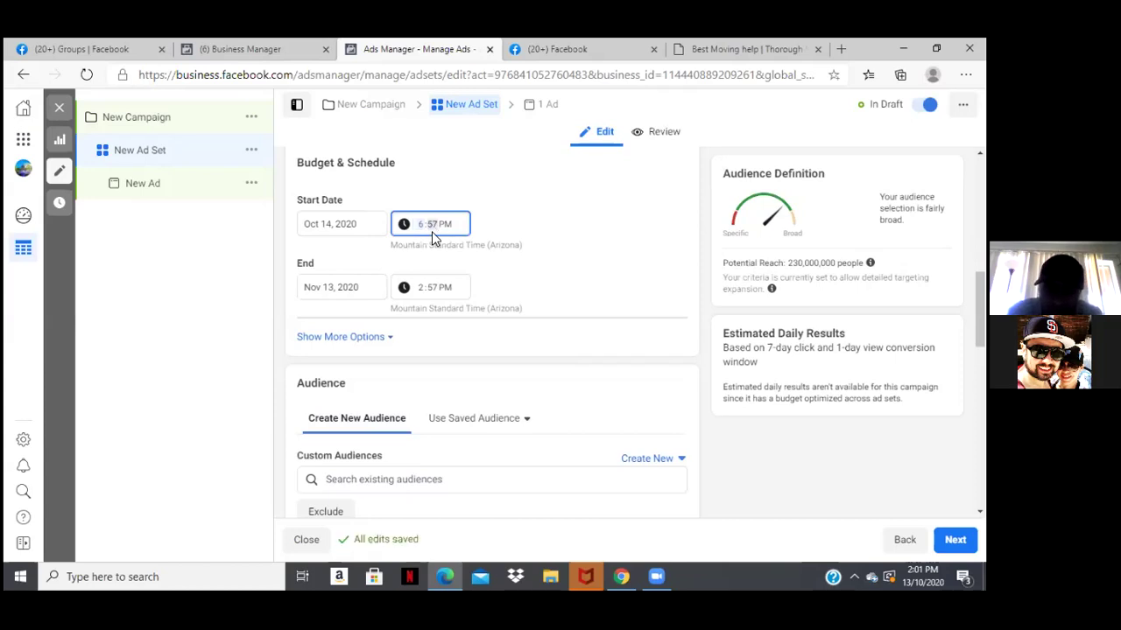
pyautogui.write('00')
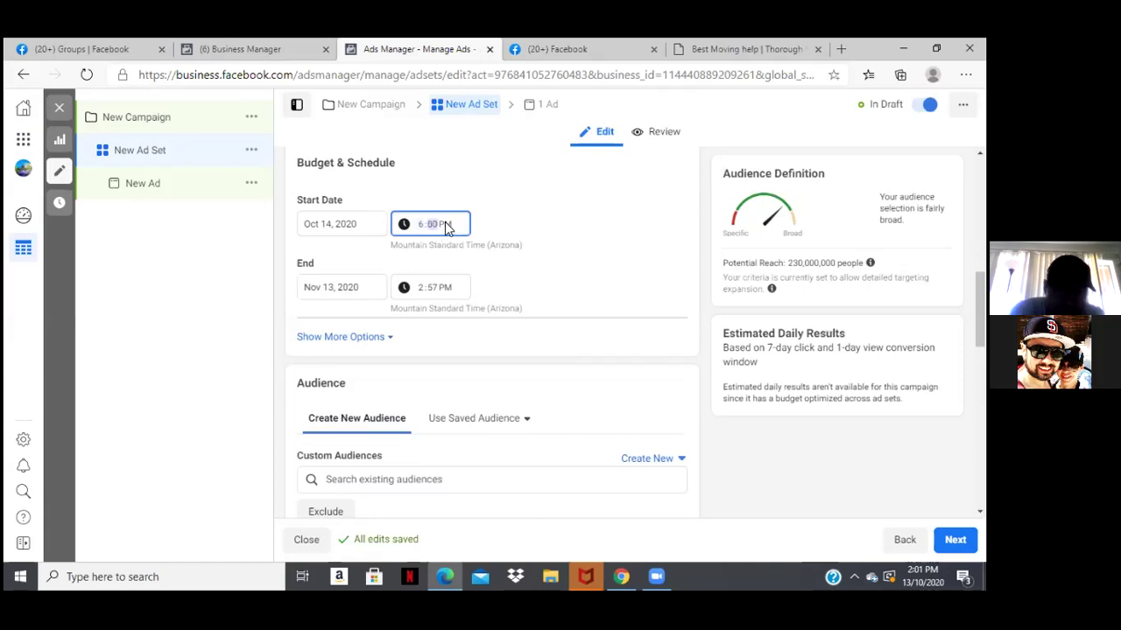
pyautogui.press('Tab')
pyautogui.click(444, 225)
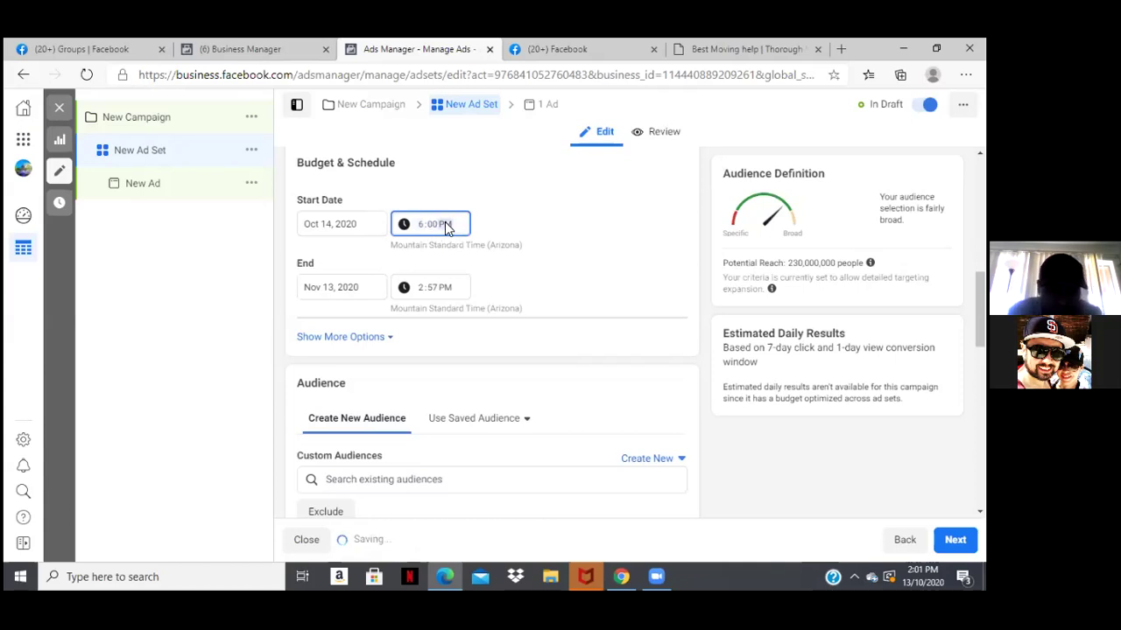
pyautogui.write('a')
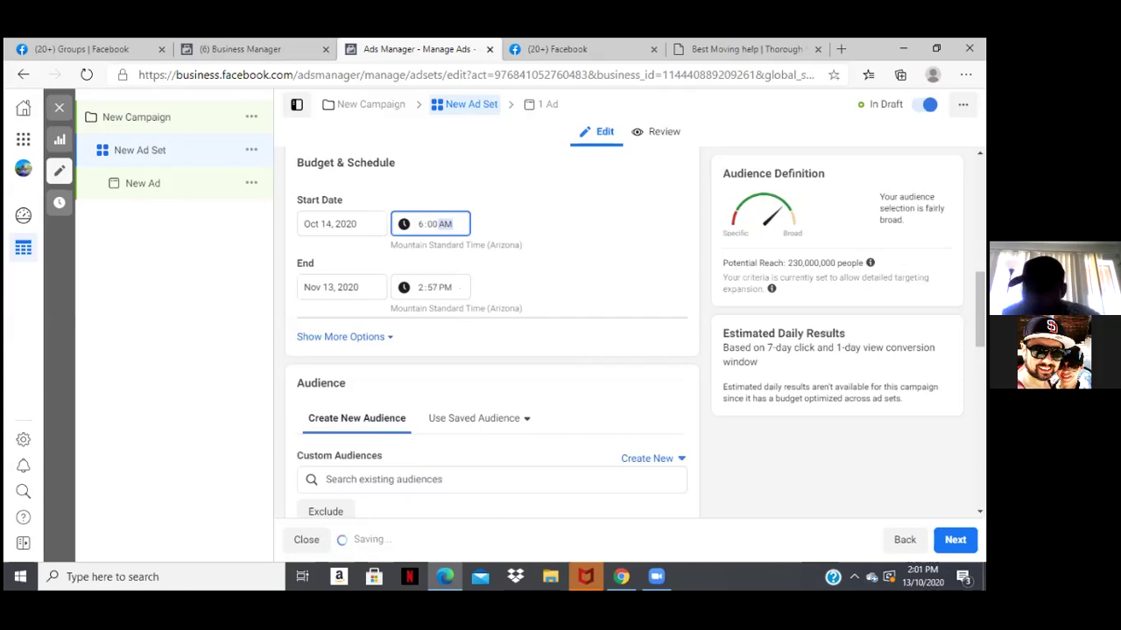
# Step: Review the remaining ad set settings and open the audience's detailed targeting for editing
pyautogui.scroll(-5, 490, 350)
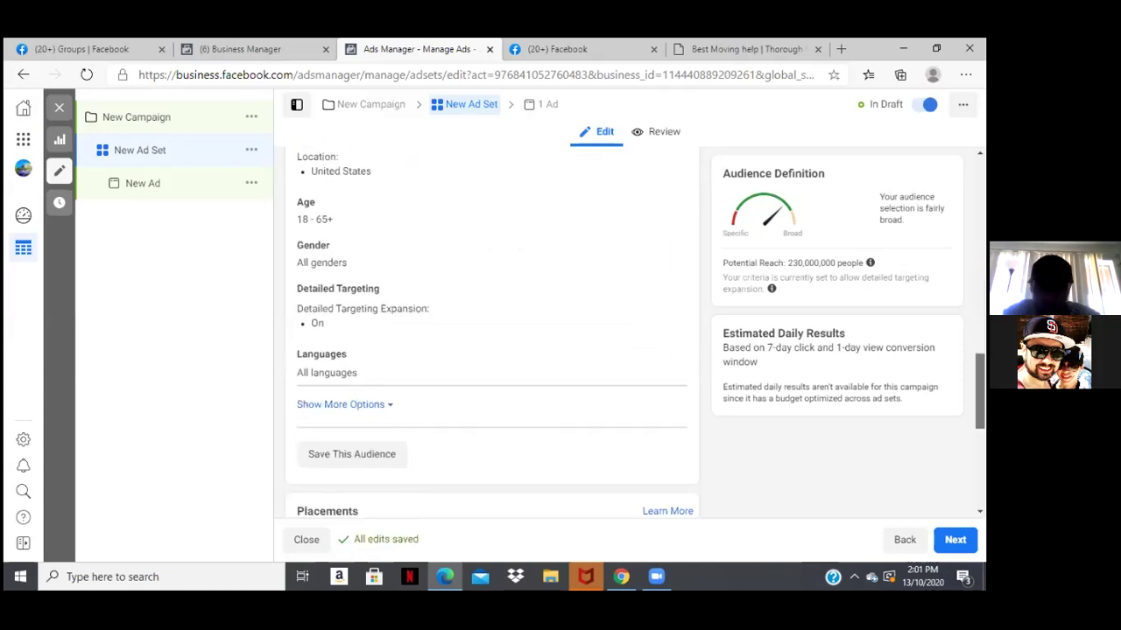
pyautogui.scroll(-4, 490, 350)
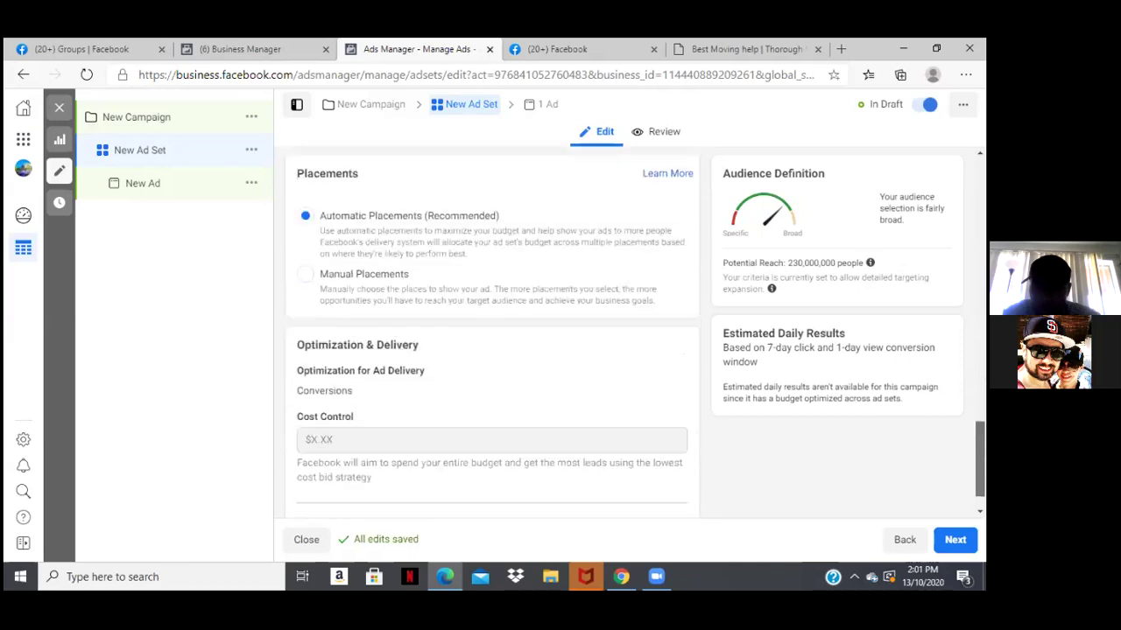
pyautogui.scroll(-1, 490, 350)
pyautogui.scroll(5, 492, 333)
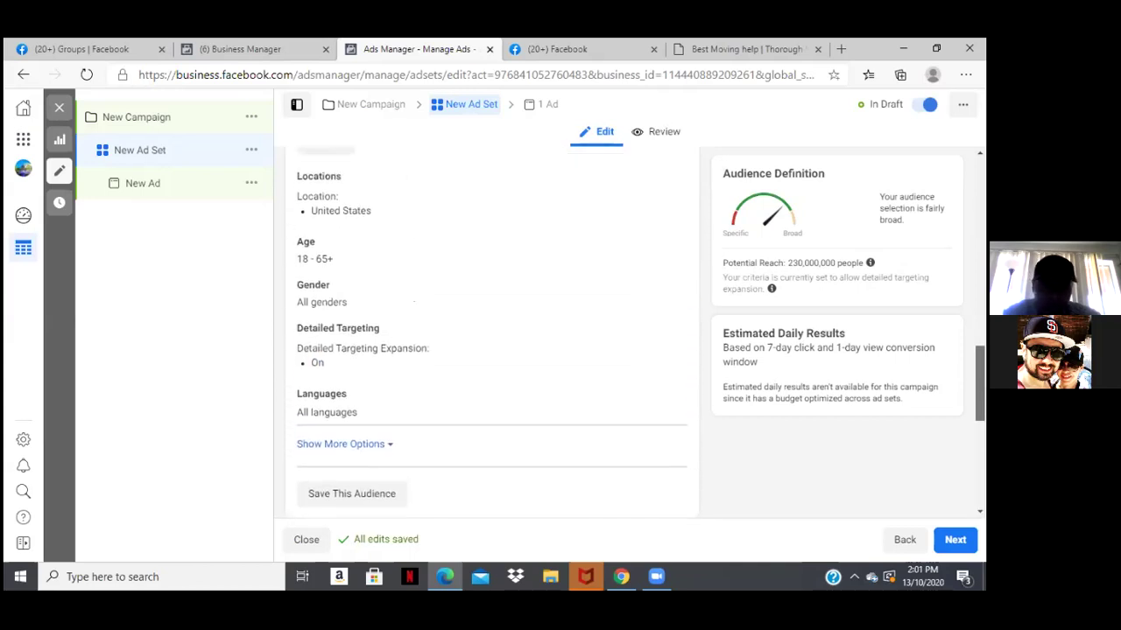
pyautogui.scroll(1, 492, 333)
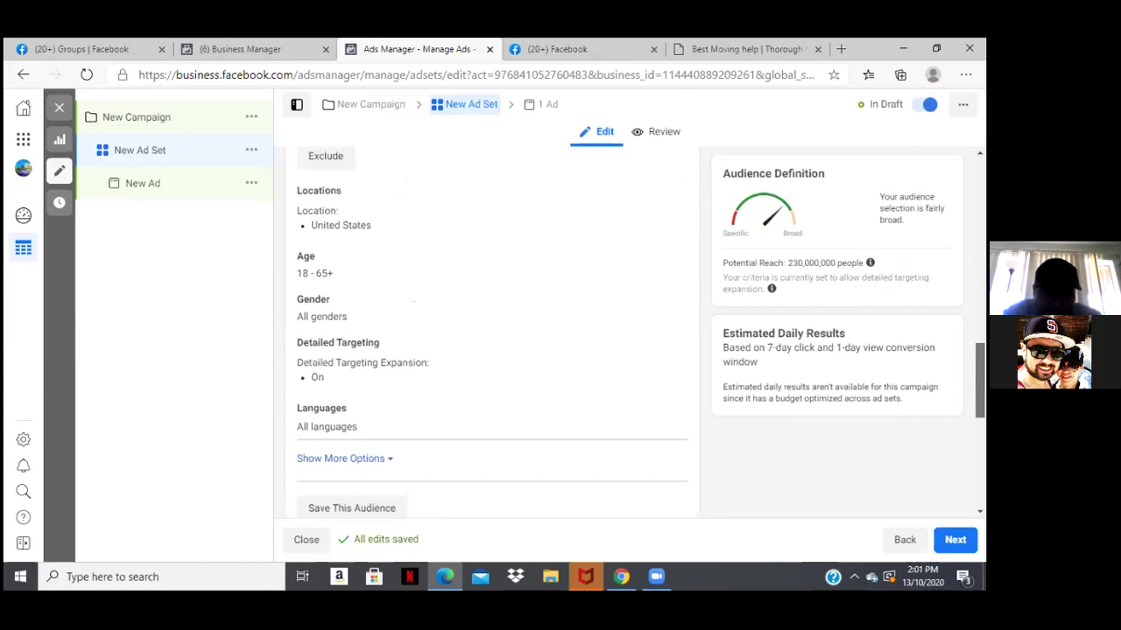
pyautogui.scroll(1, 492, 333)
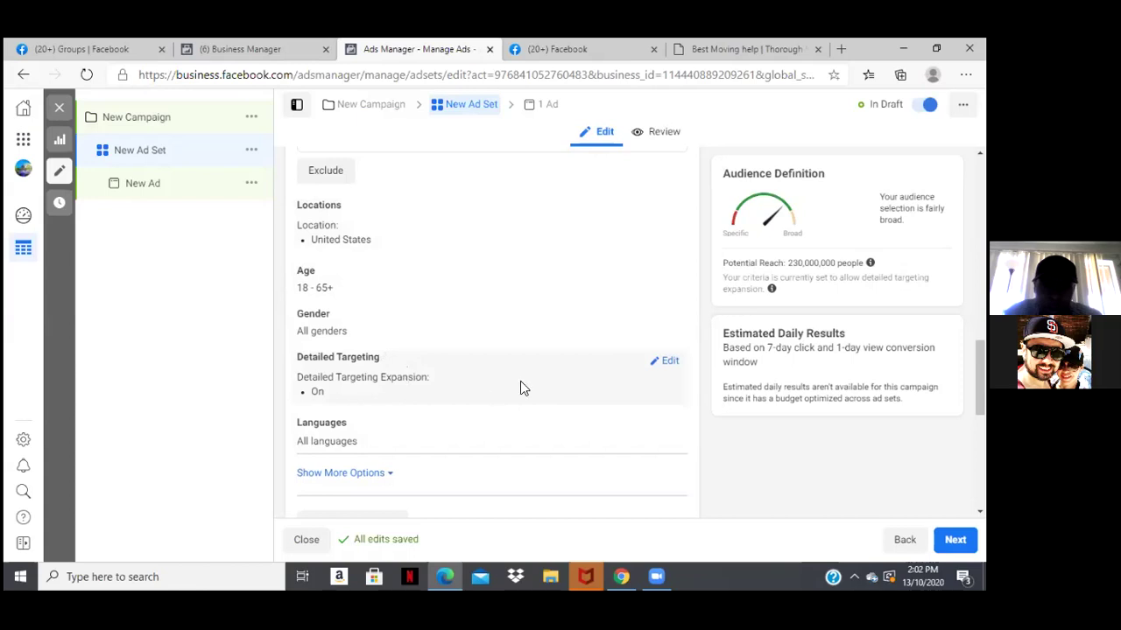
pyautogui.click(670, 363)
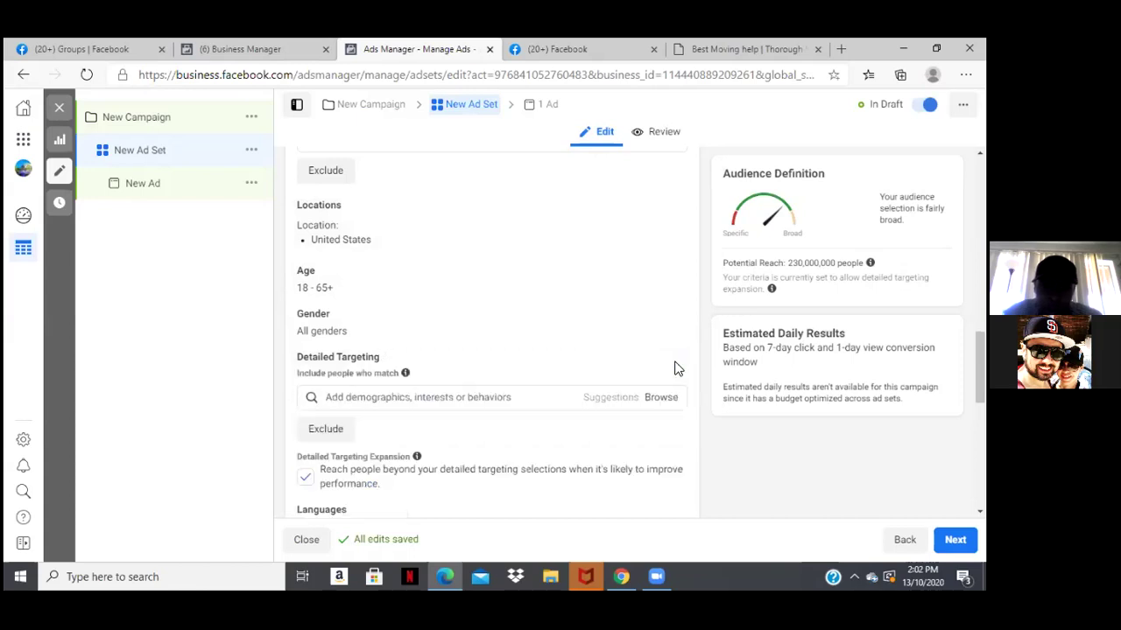
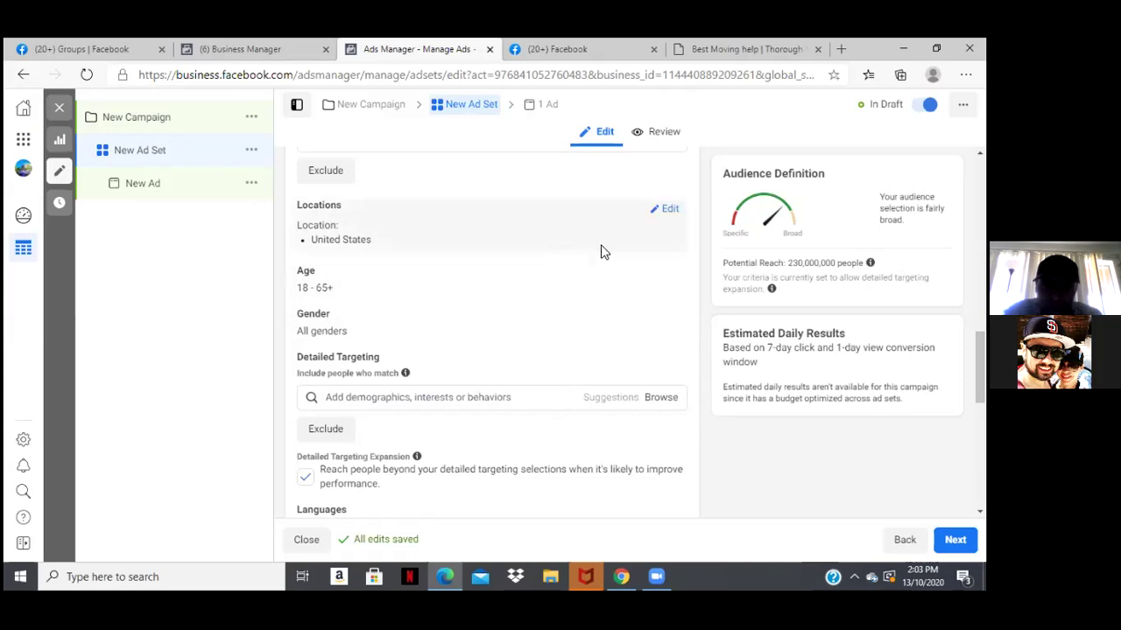
# Step: Open the audience locations for editing and remove United States from the included locations
pyautogui.click(665, 213)
pyautogui.click(668, 211)
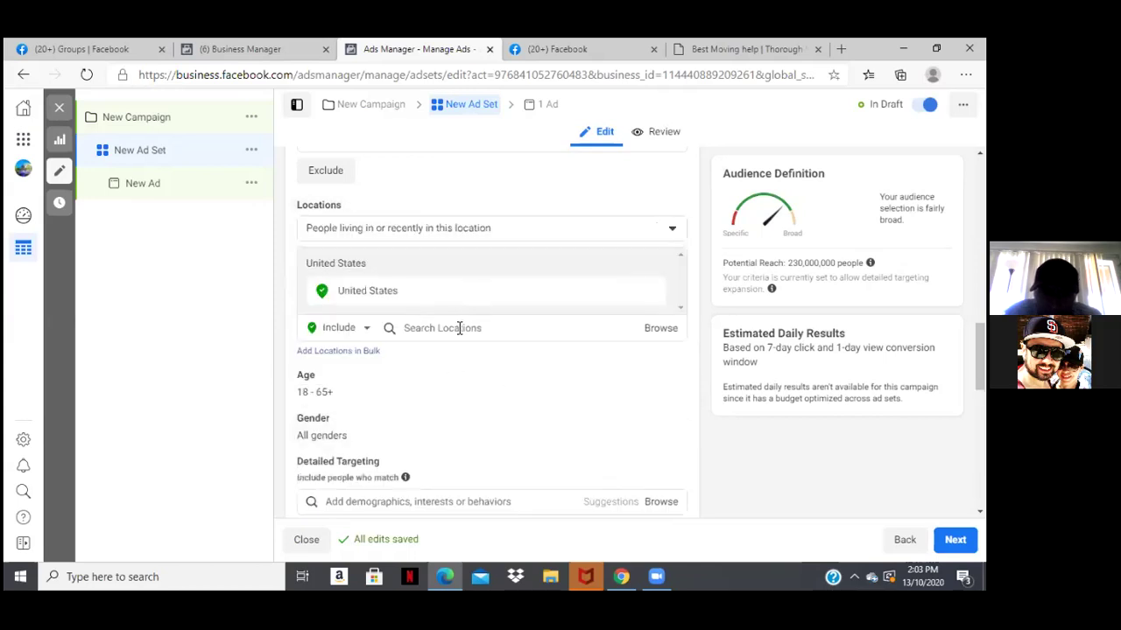
pyautogui.click(368, 330)
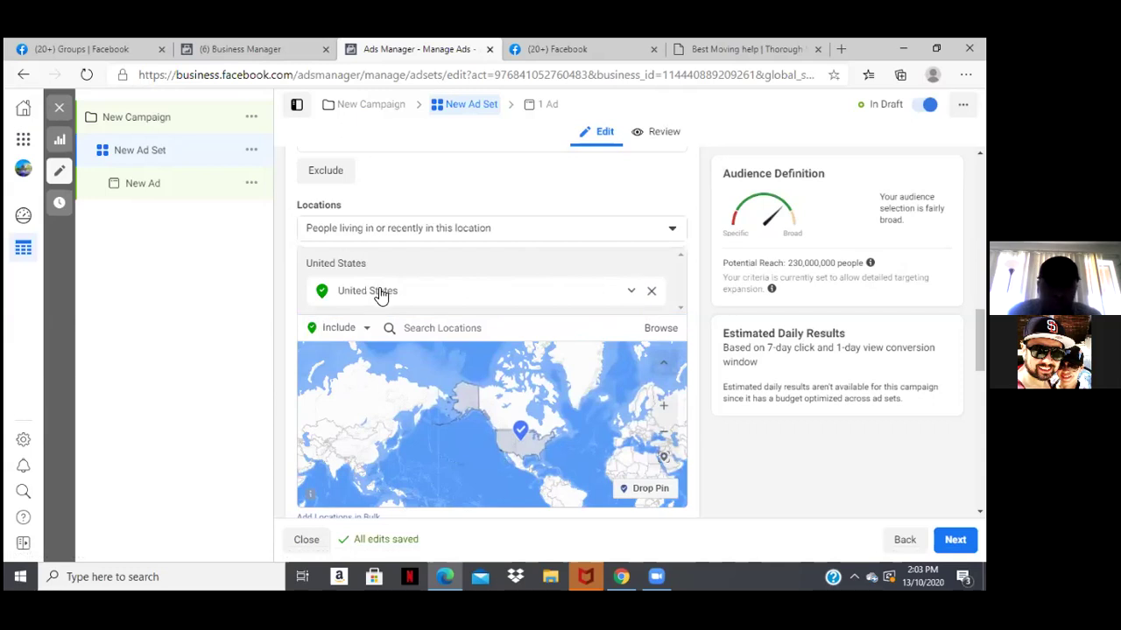
pyautogui.click(651, 292)
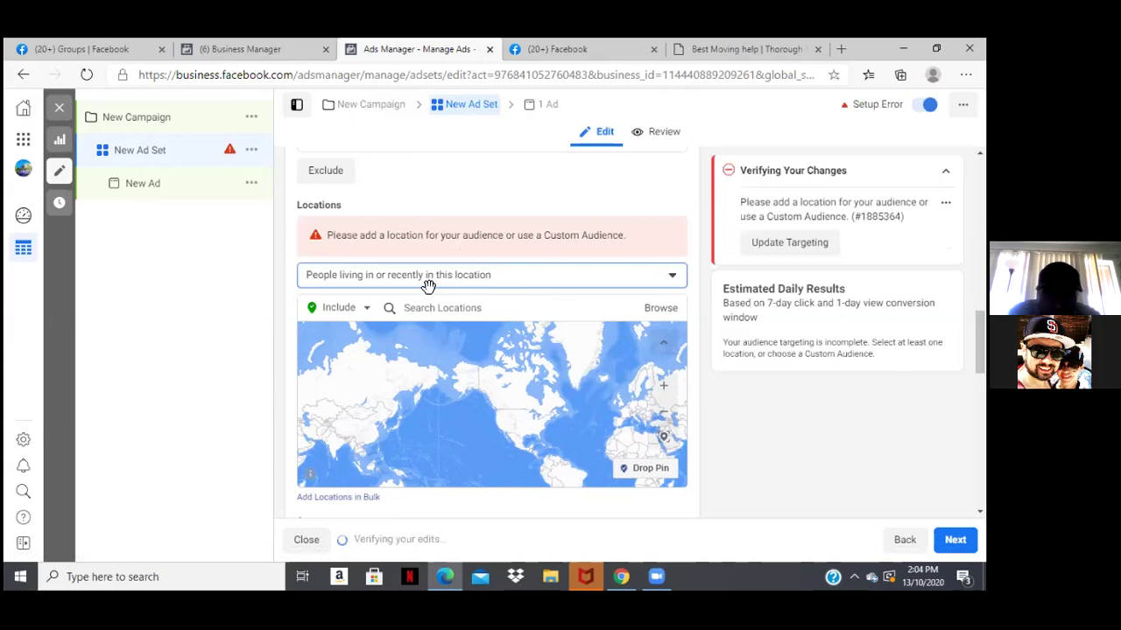
# Step: Examine the location type choices and the include/exclude options for the audience locations
pyautogui.click(655, 291)
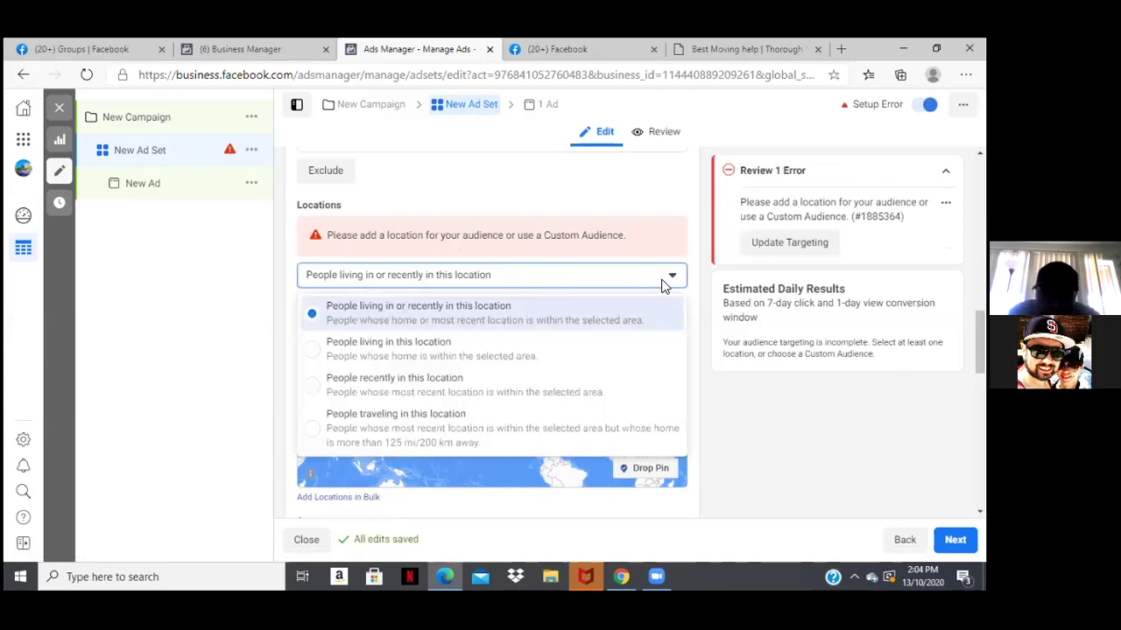
pyautogui.click(673, 281)
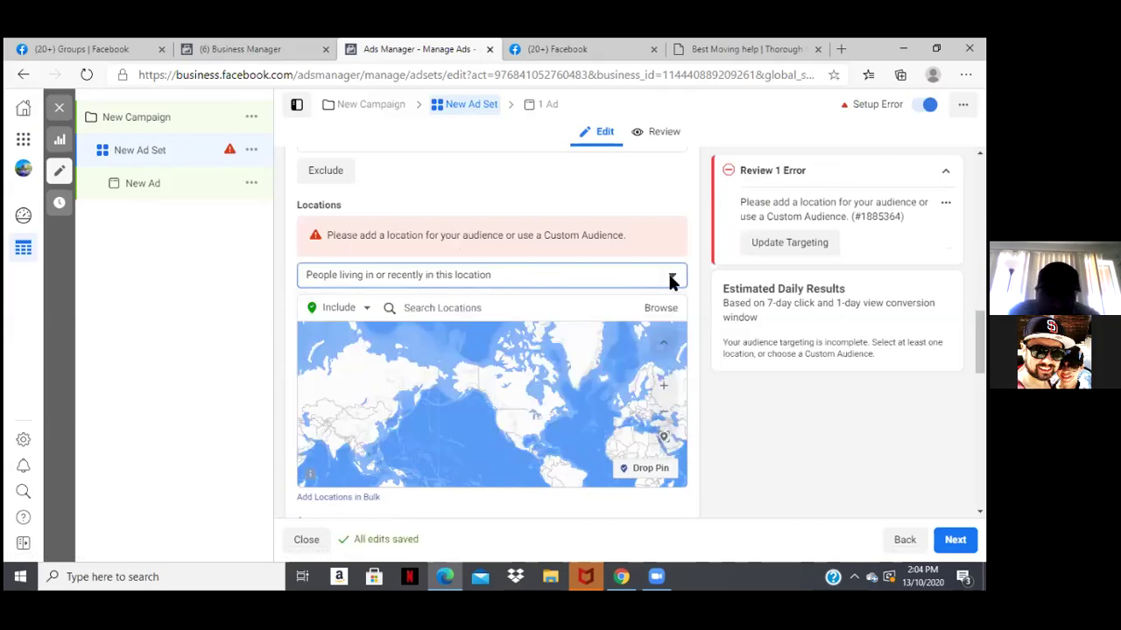
pyautogui.click(673, 280)
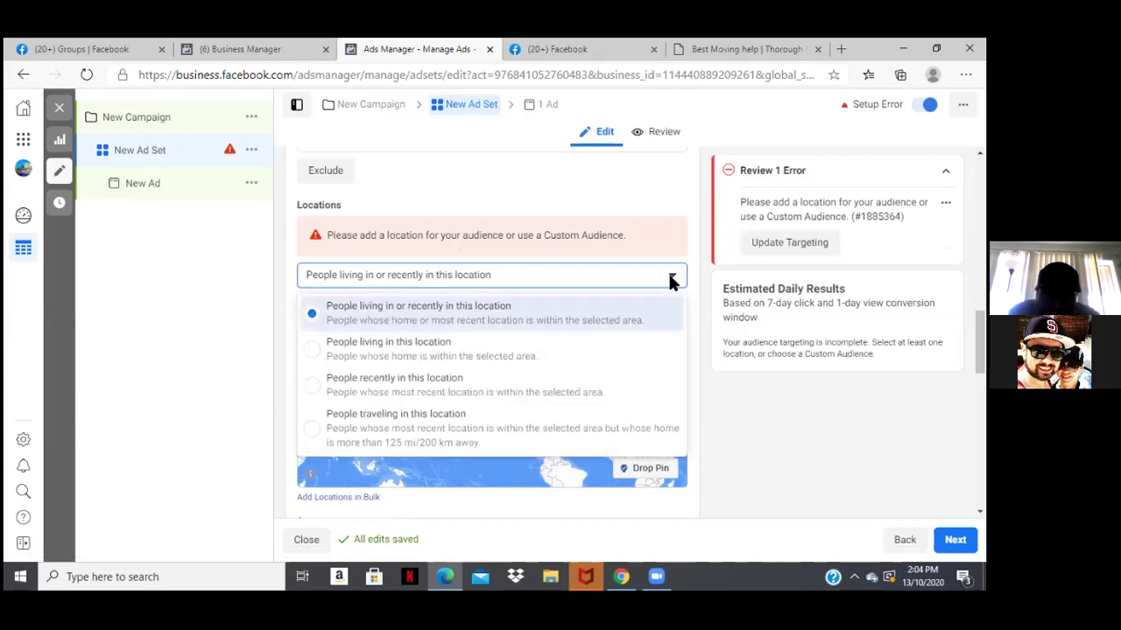
pyautogui.click(520, 275)
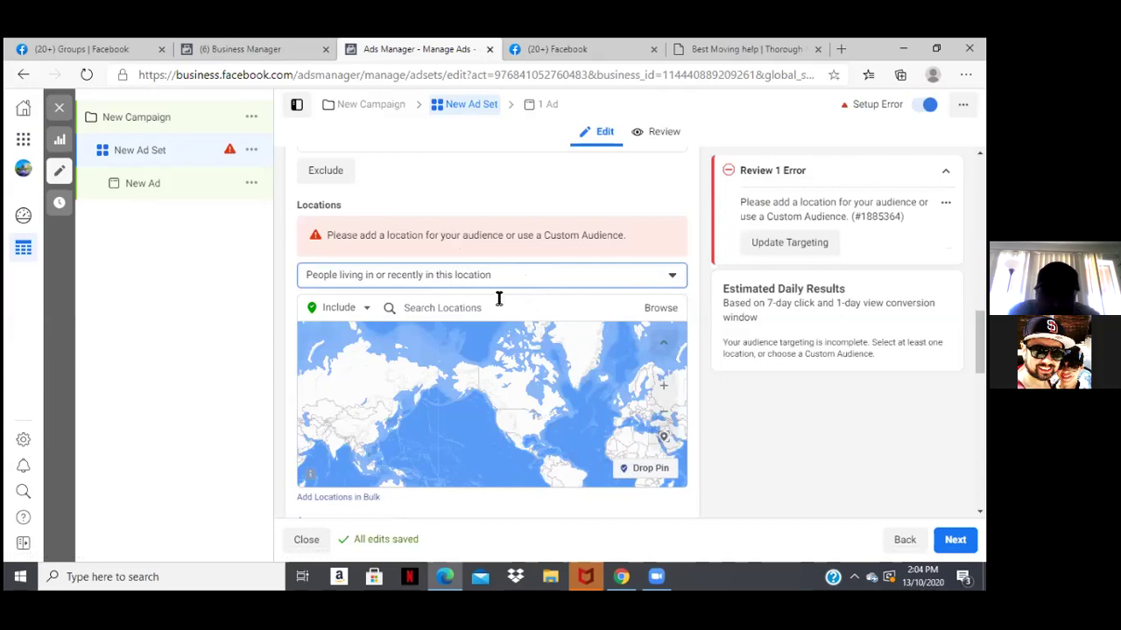
pyautogui.click(437, 308)
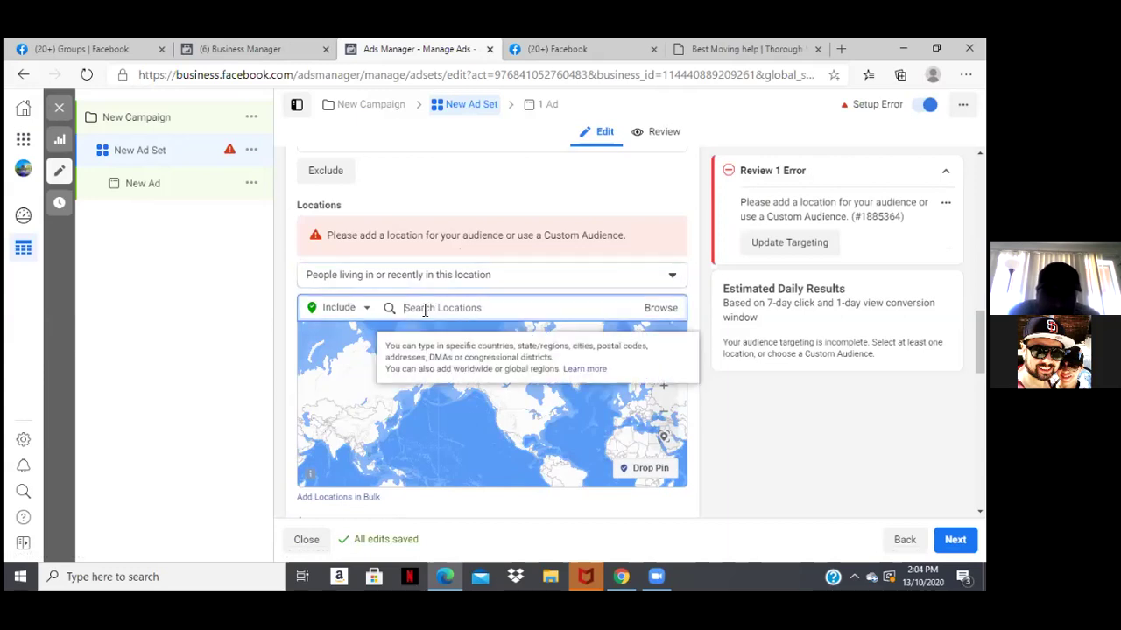
pyautogui.click(368, 311)
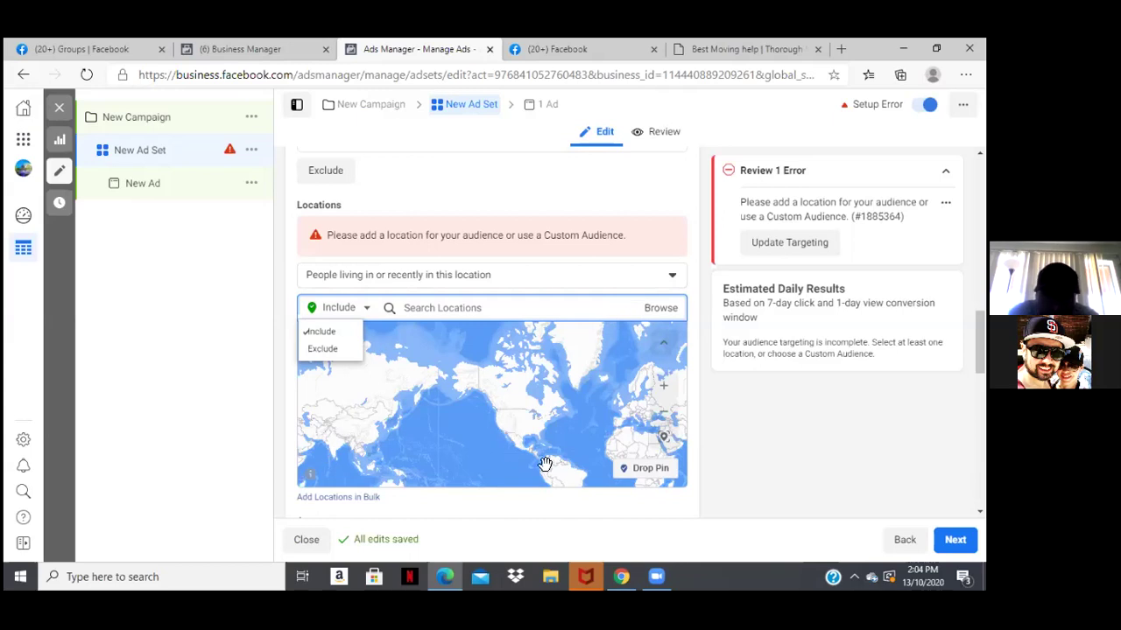
pyautogui.click(598, 474)
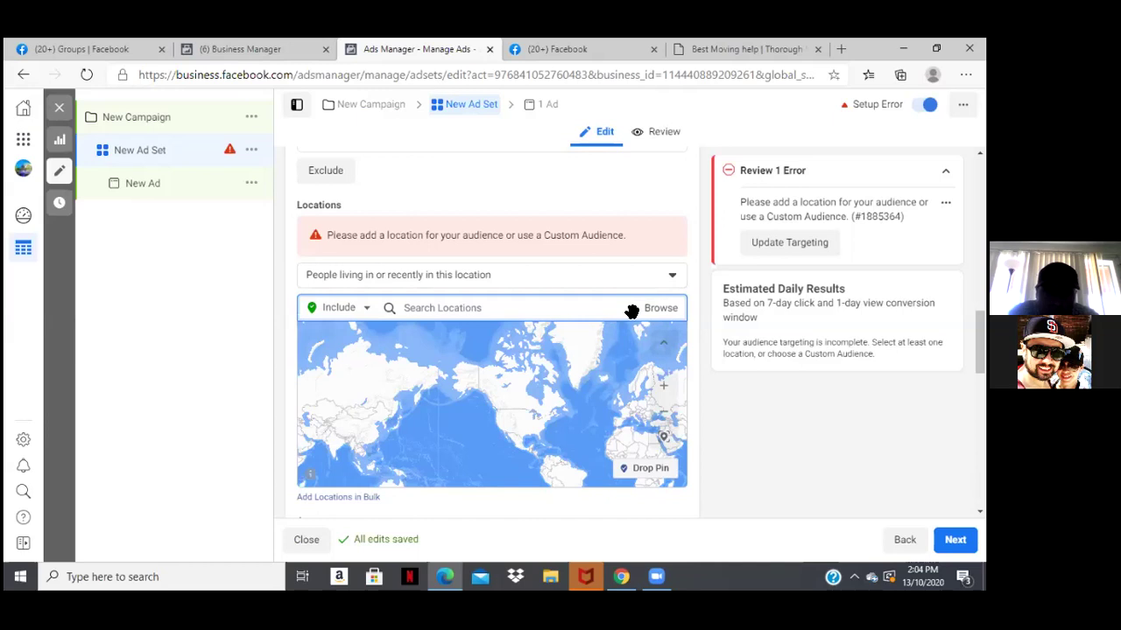
# Step: Search the locations for Phoenix and include the city of Phoenix, Arizona, United States in the audience
pyautogui.click(563, 308)
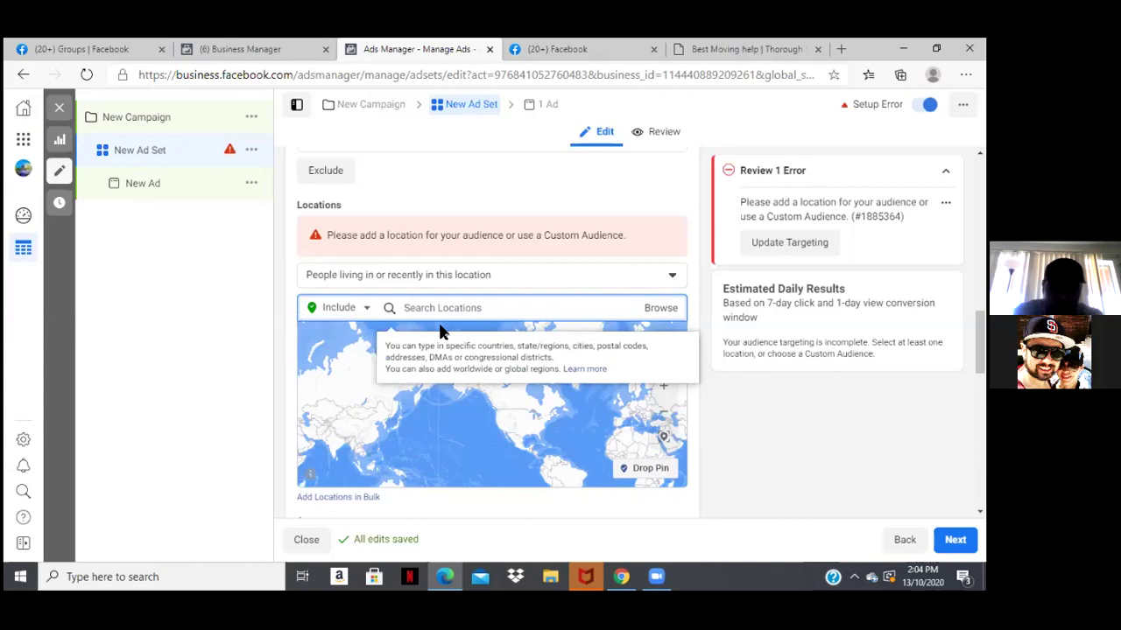
pyautogui.write('Phoe')
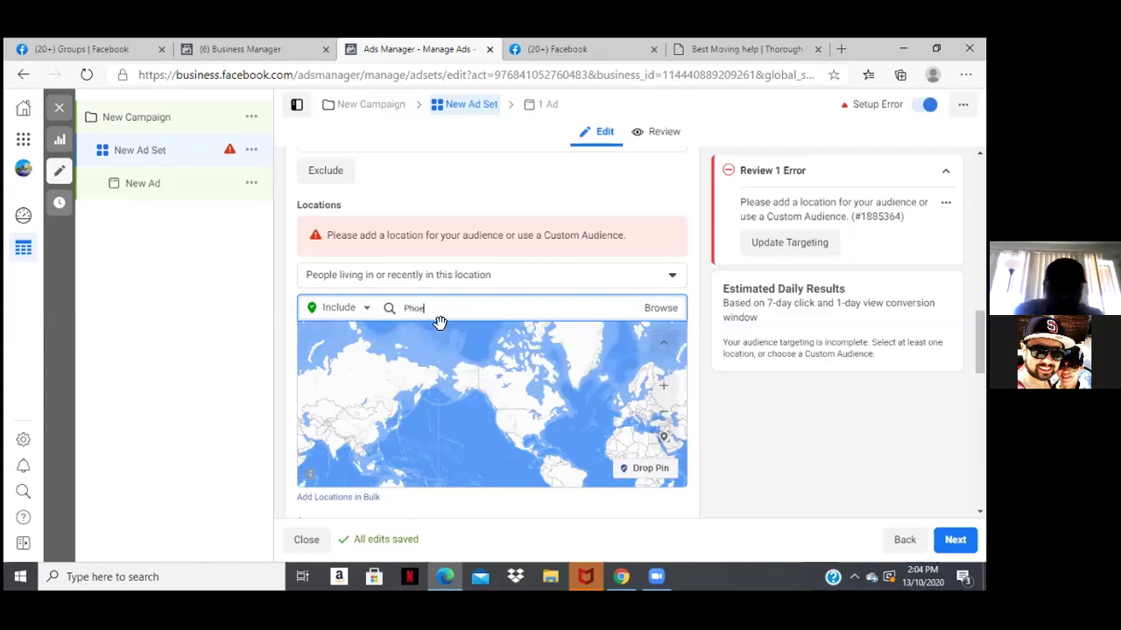
pyautogui.write('nix')
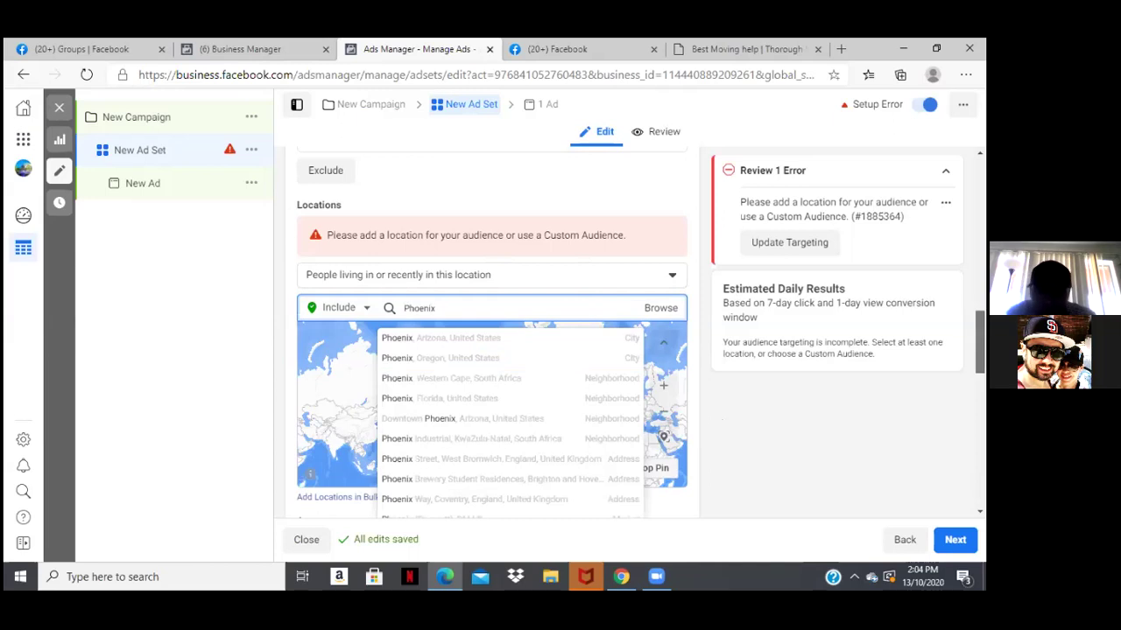
pyautogui.scroll(-3, 491, 350)
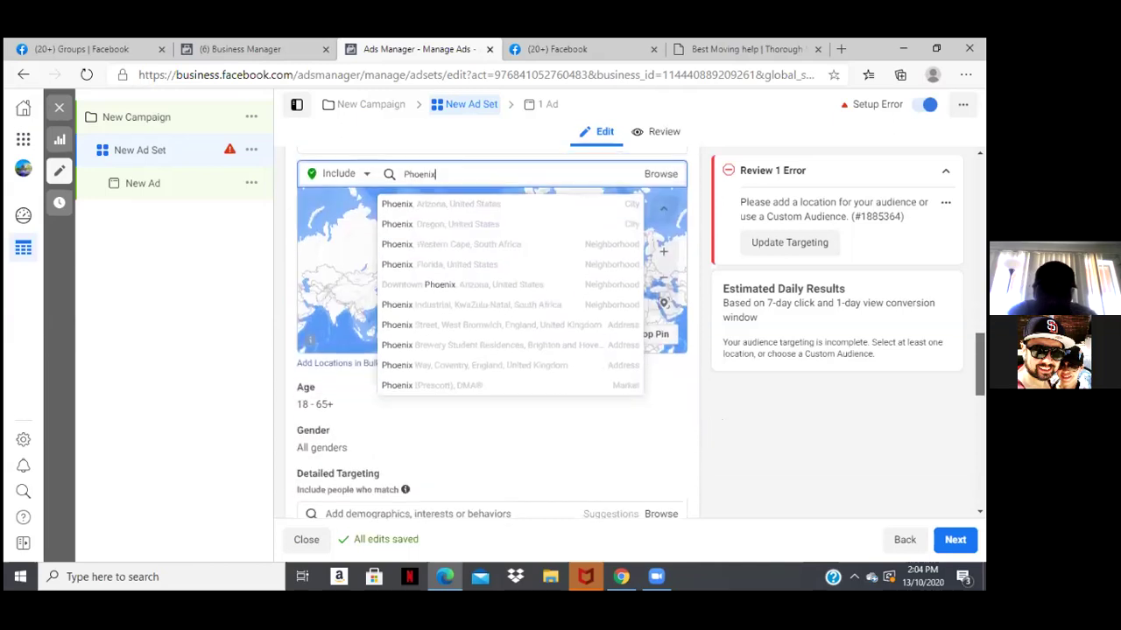
pyautogui.scroll(1, 490, 350)
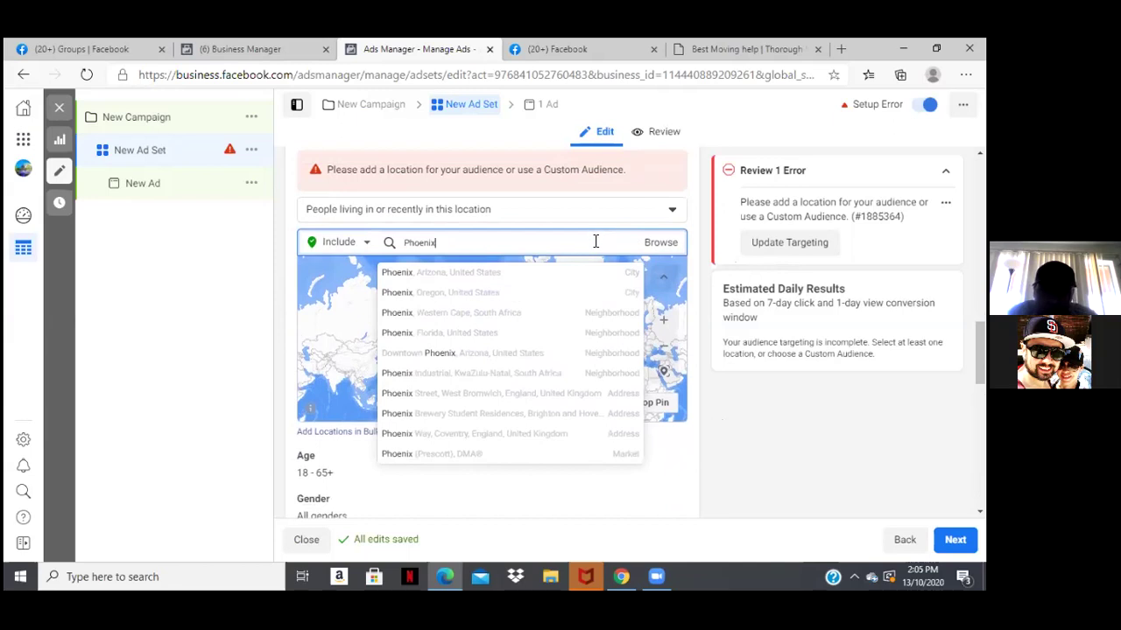
pyautogui.click(398, 272)
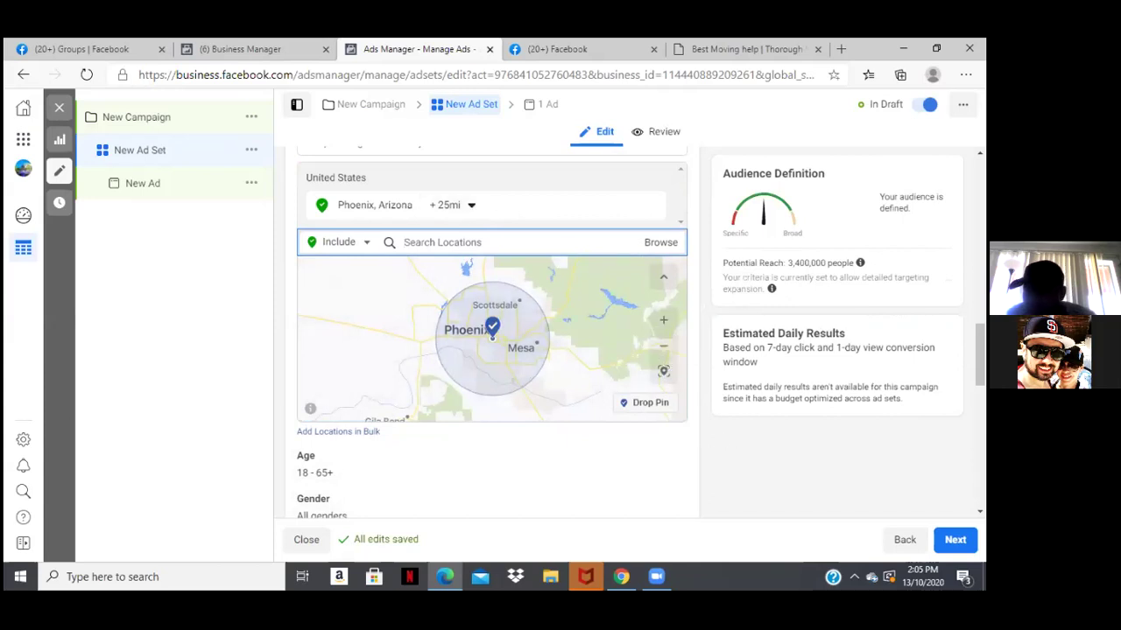
# Step: Search the detailed targeting options for "moving company" and "moving company near me"
pyautogui.scroll(-3, 492, 332)
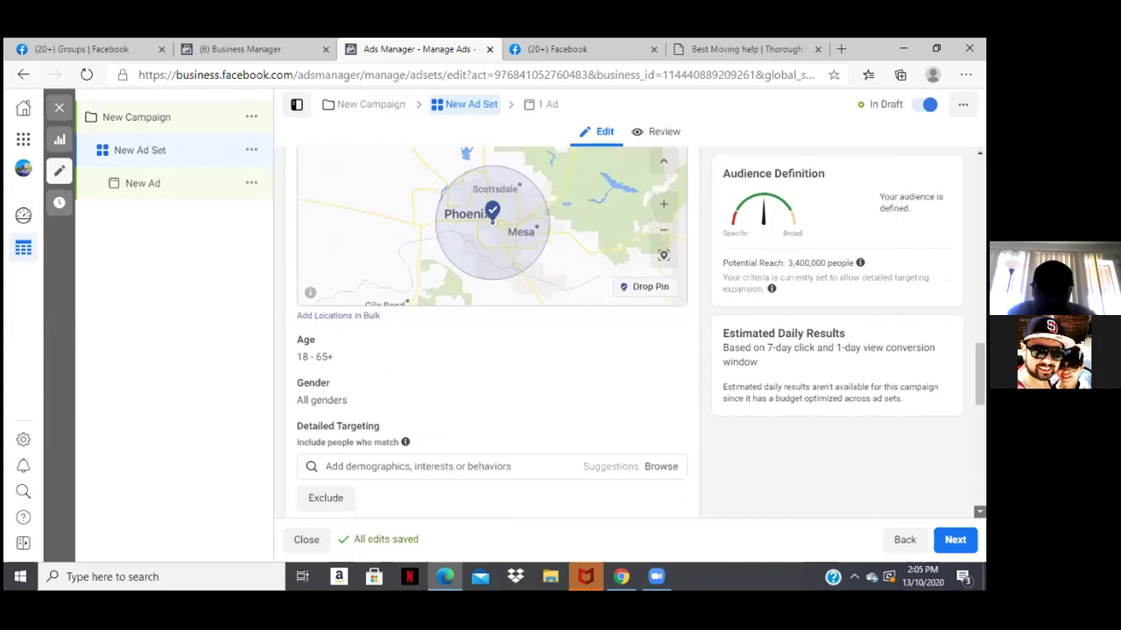
pyautogui.scroll(-1, 732, 476)
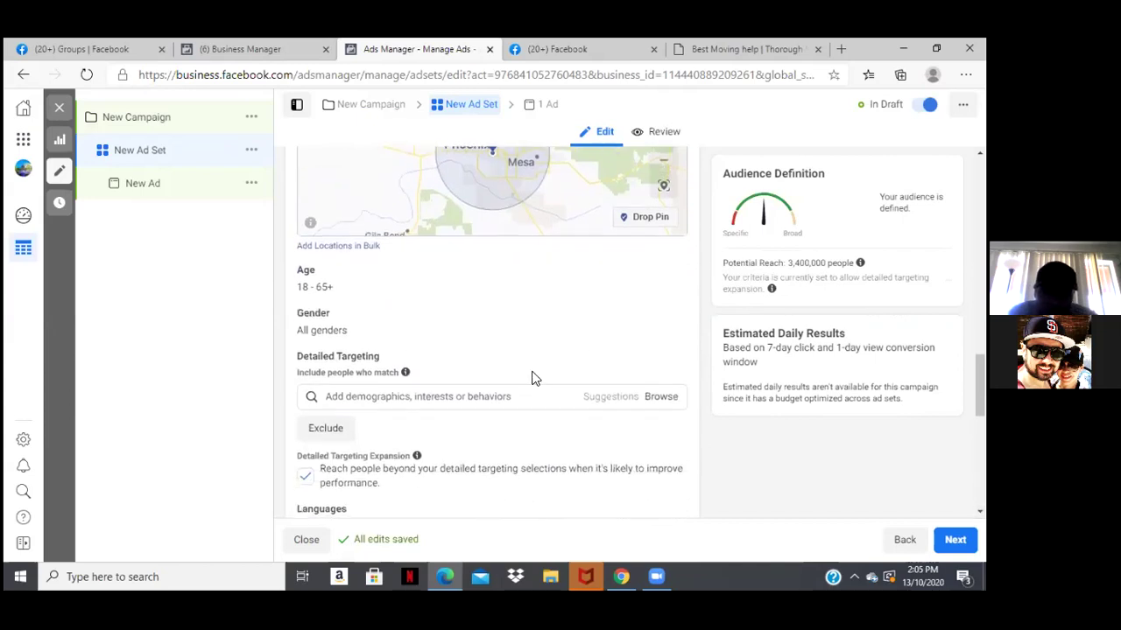
pyautogui.click(383, 396)
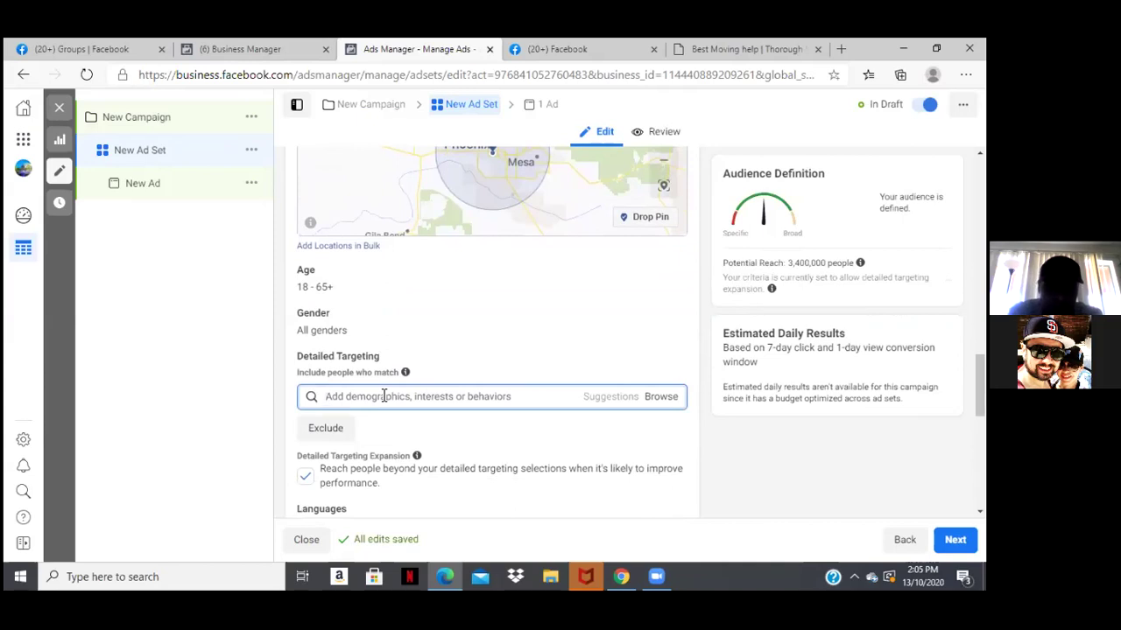
pyautogui.write('movin')
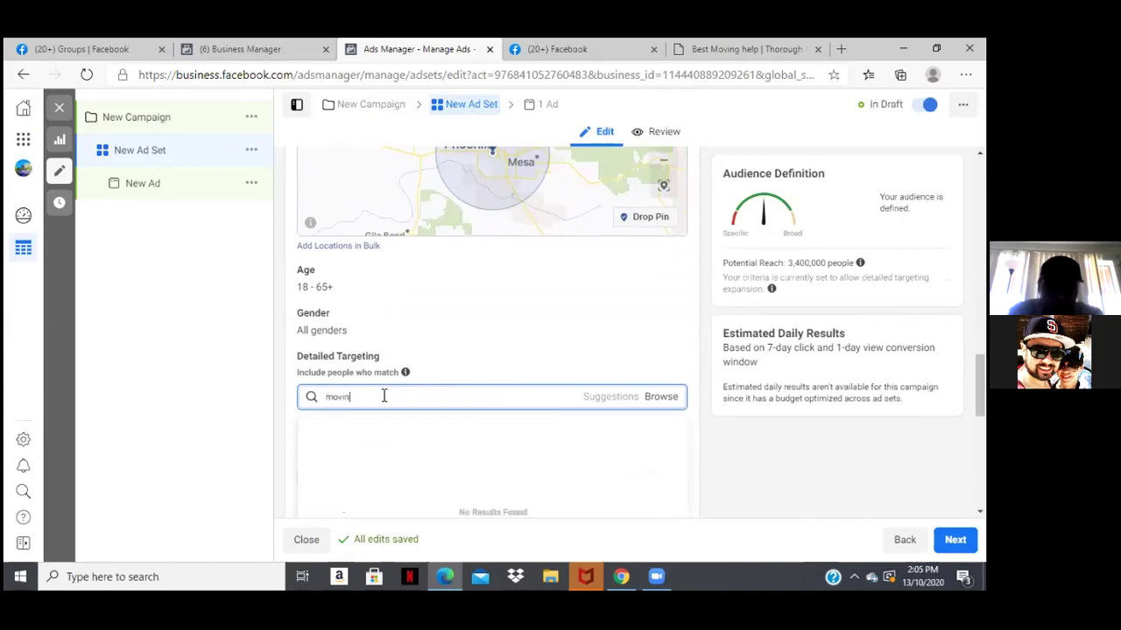
pyautogui.write('g compa')
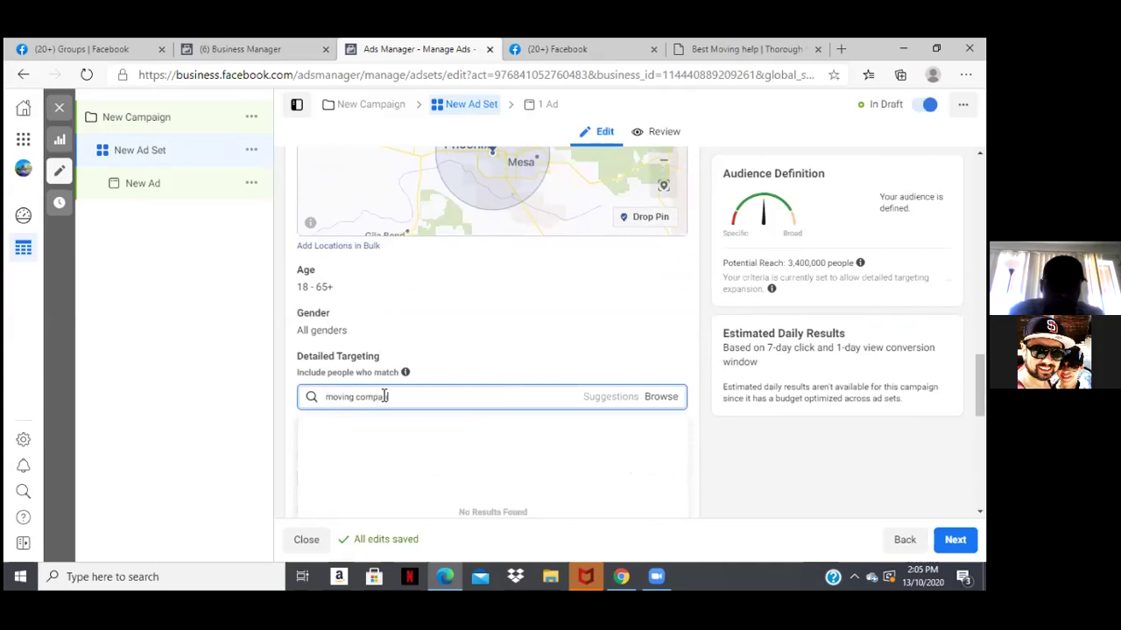
pyautogui.write('ny')
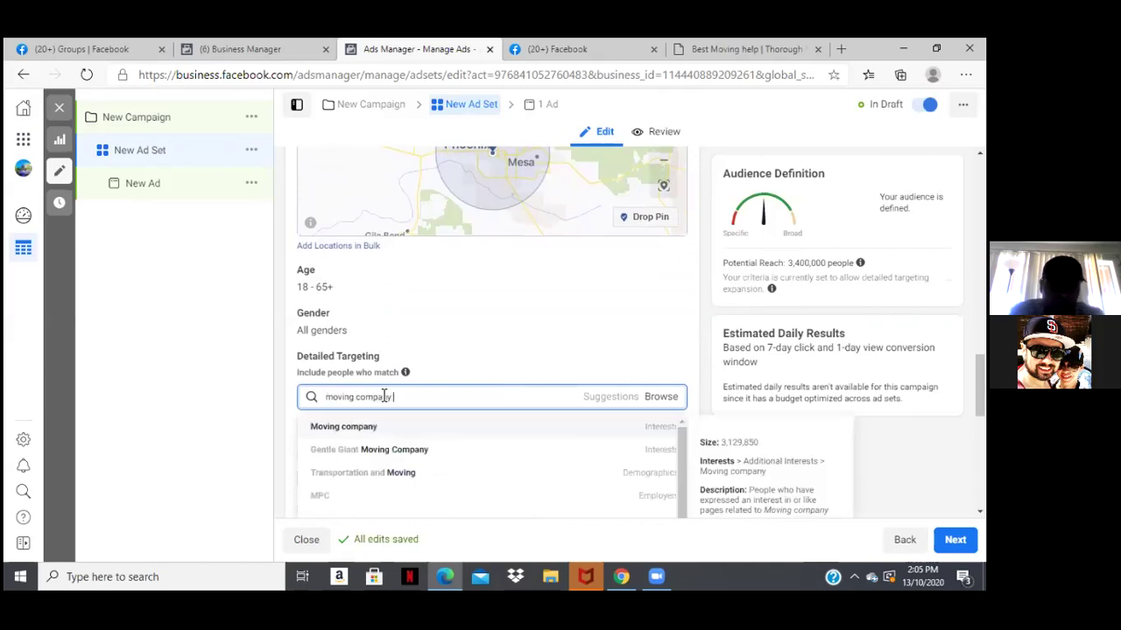
pyautogui.write(' near')
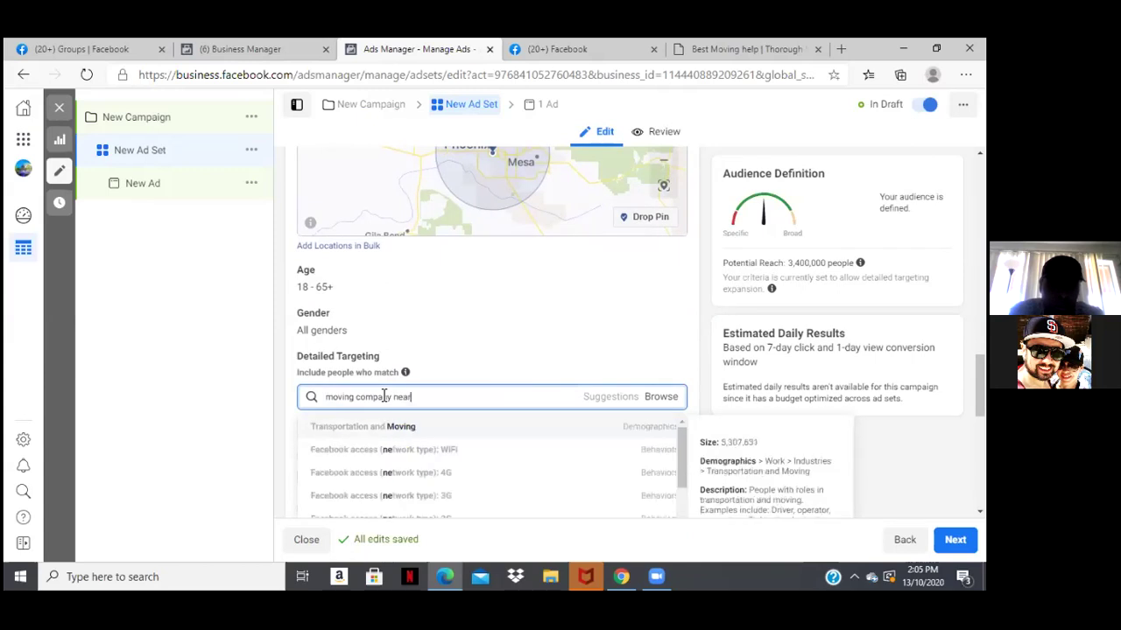
pyautogui.write(' me')
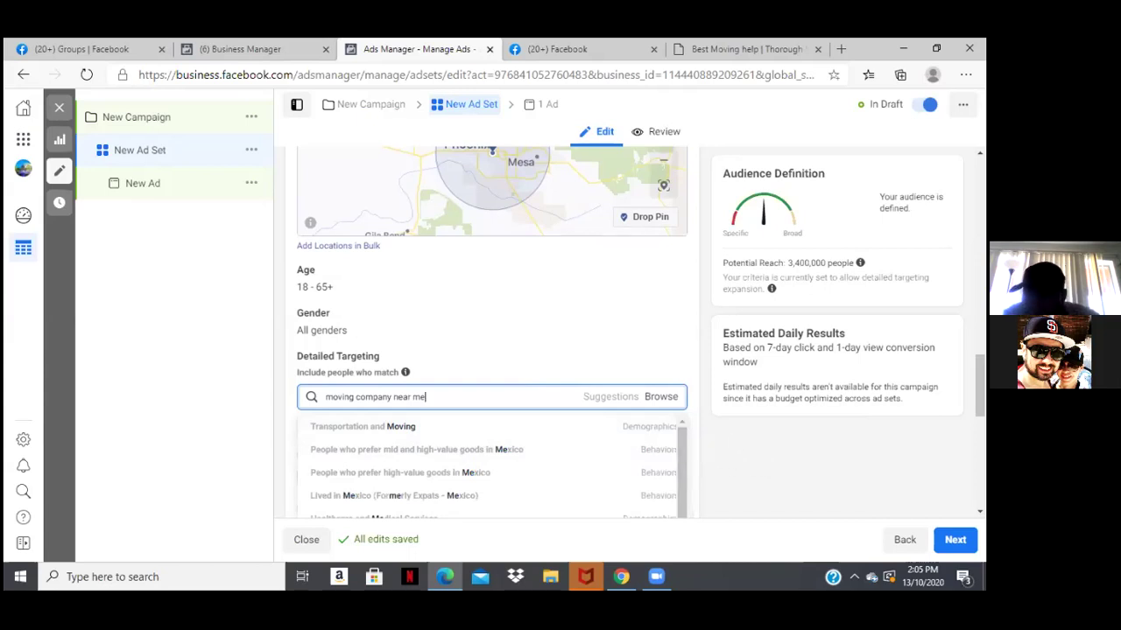
pyautogui.scroll(-3, 490, 351)
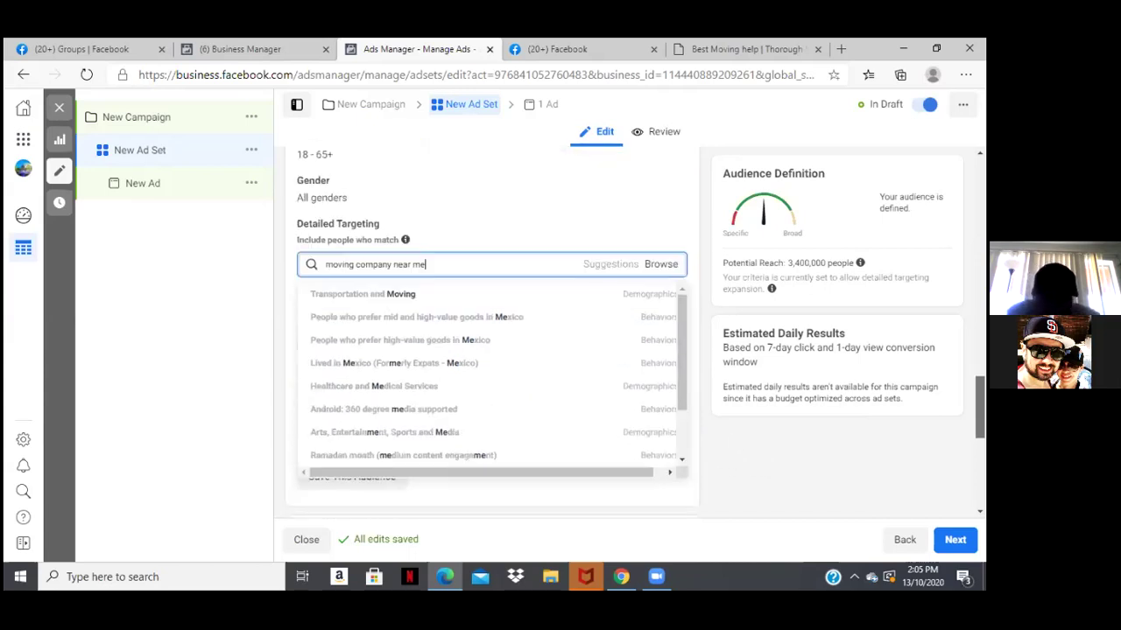
# Step: Clear the detailed targeting search and look up "moving company near me" again
pyautogui.hotkey('ctrl', 'a')
pyautogui.press('BackSpace')
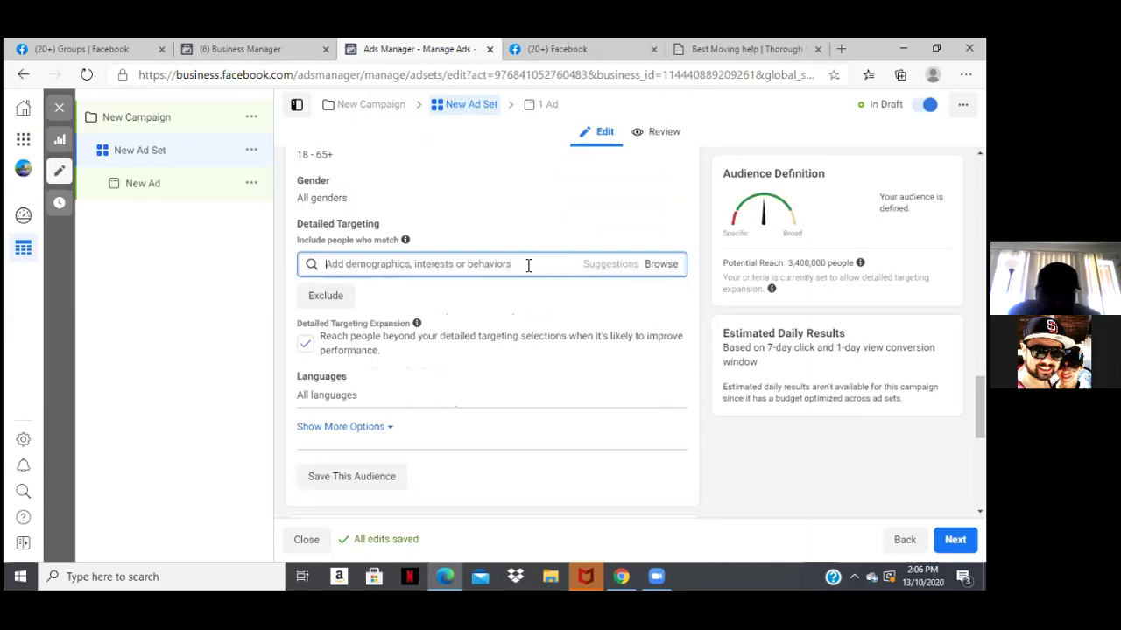
pyautogui.write('p')
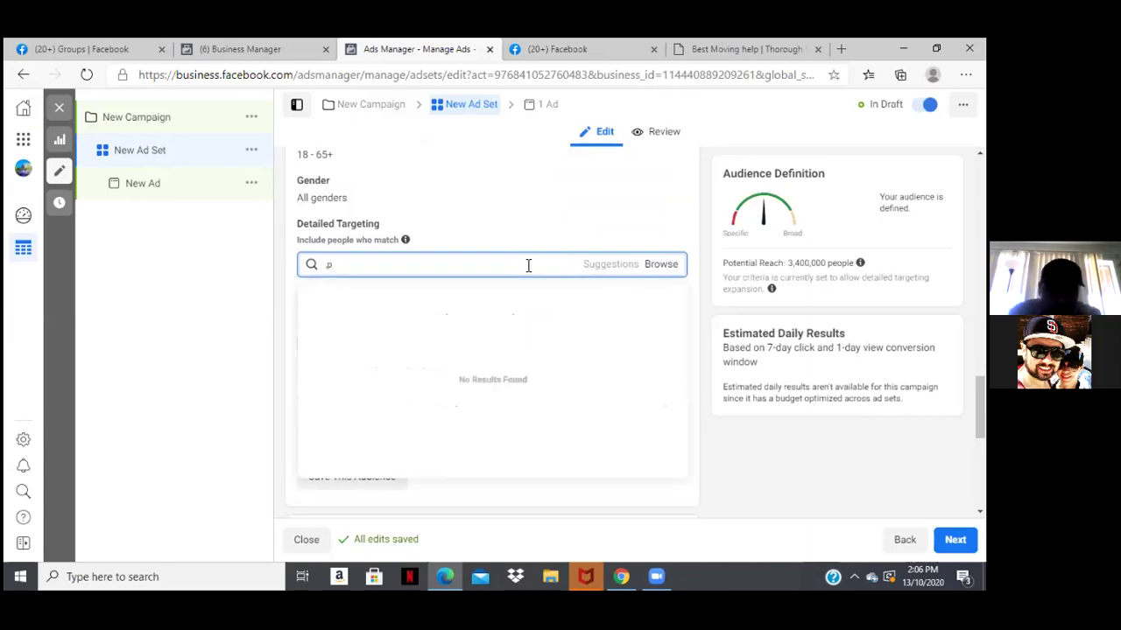
pyautogui.press('BackSpace')
pyautogui.write('mic')
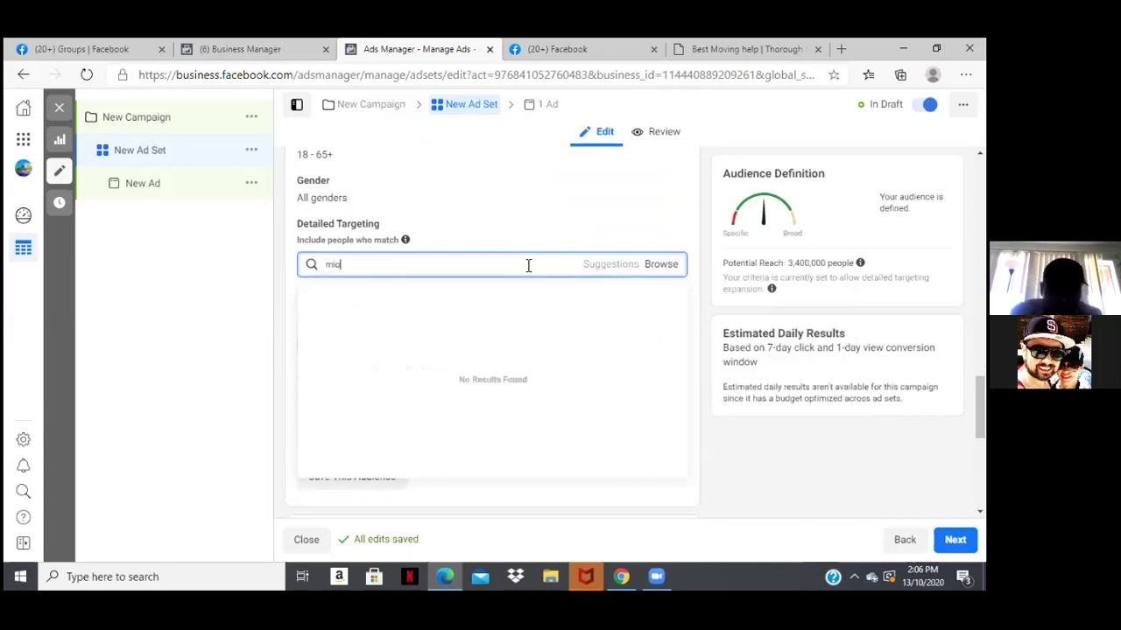
pyautogui.press('BackSpace')
pyautogui.press('BackSpace')
pyautogui.write('oving c')
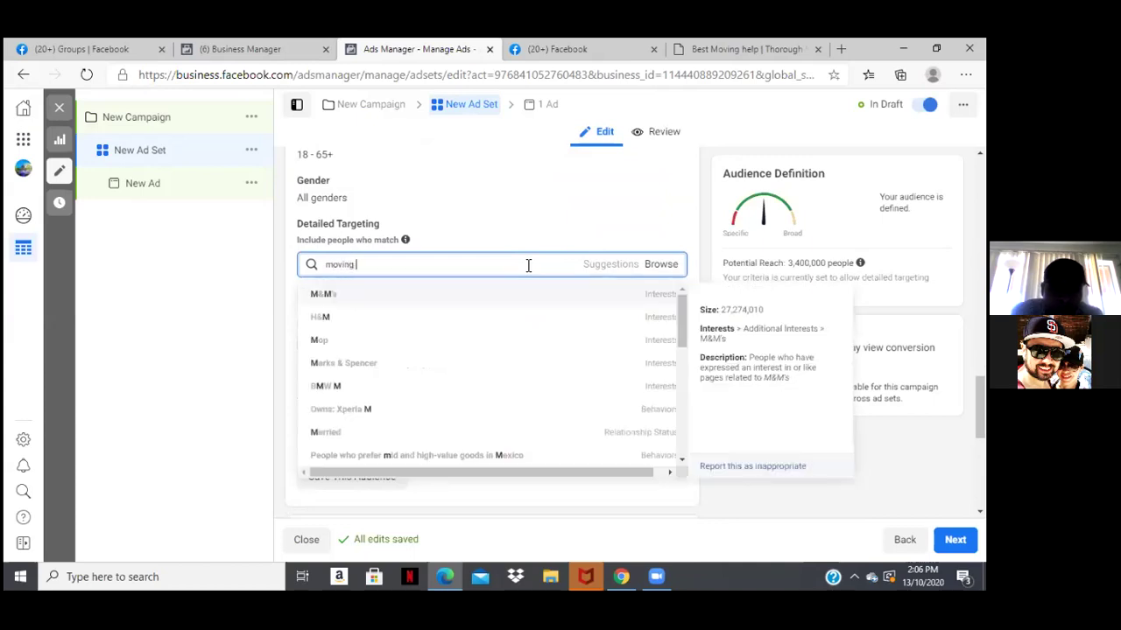
pyautogui.write('ompany near ')
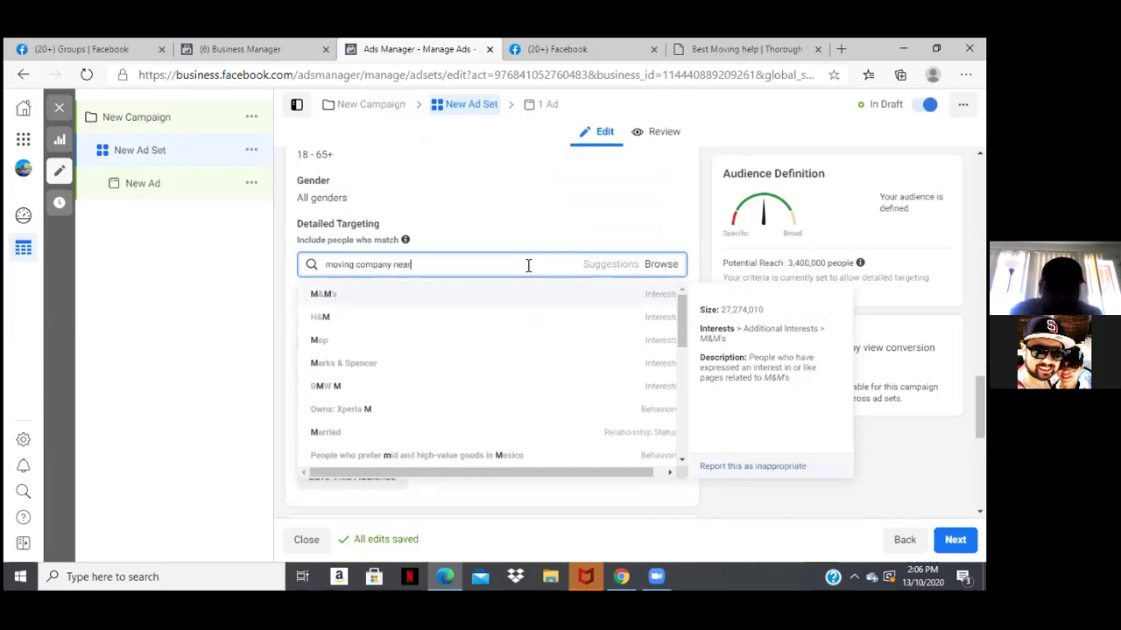
pyautogui.write('me')
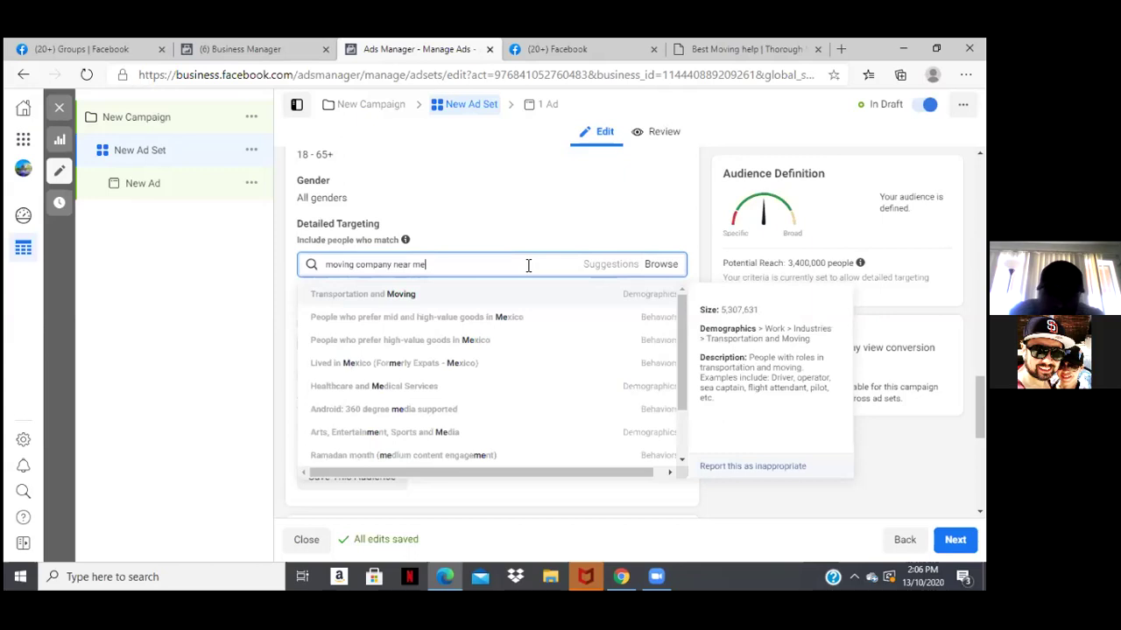
# Step: Shorten the detailed targeting search to "moving company" and include the Moving company interest in the audience
pyautogui.press('BackSpace')
pyautogui.press('BackSpace')
pyautogui.press('BackSpace')
pyautogui.press('BackSpace')
pyautogui.press('BackSpace')
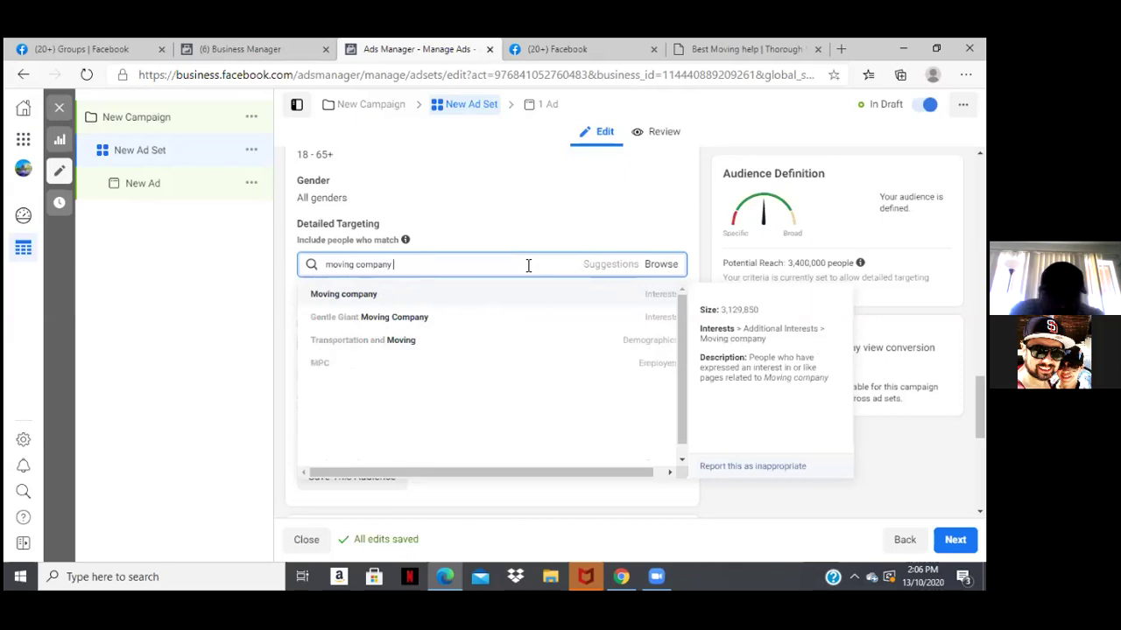
pyautogui.click(326, 300)
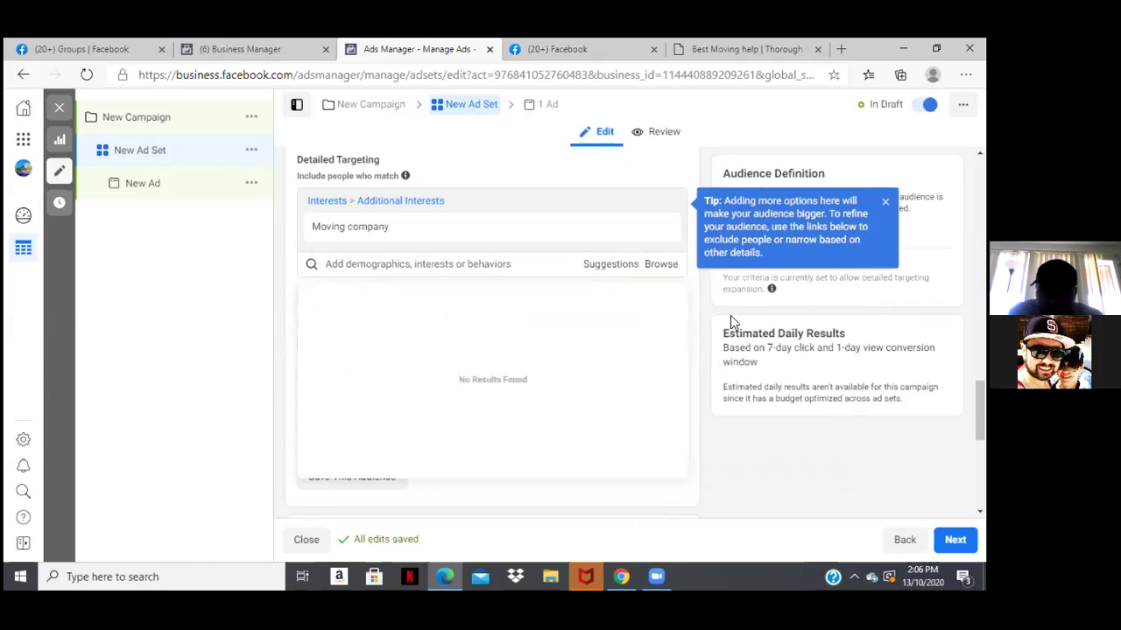
# Step: Review the ad set's placements and delivery settings, continue to the new ad and try to publish it
pyautogui.scroll(-3, 492, 333)
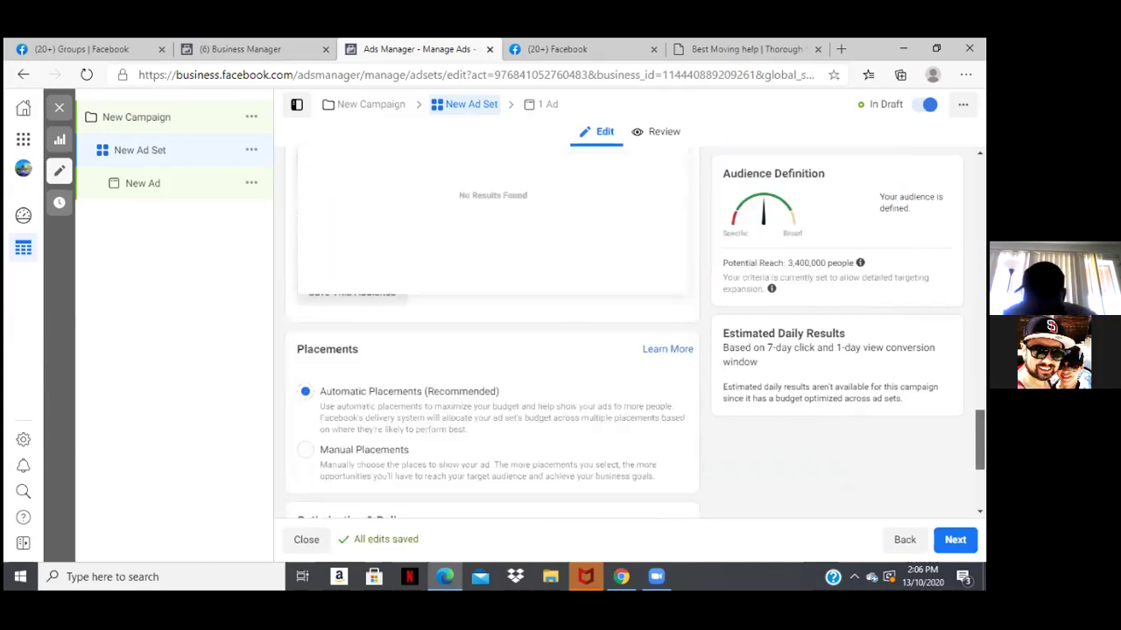
pyautogui.scroll(2, 492, 333)
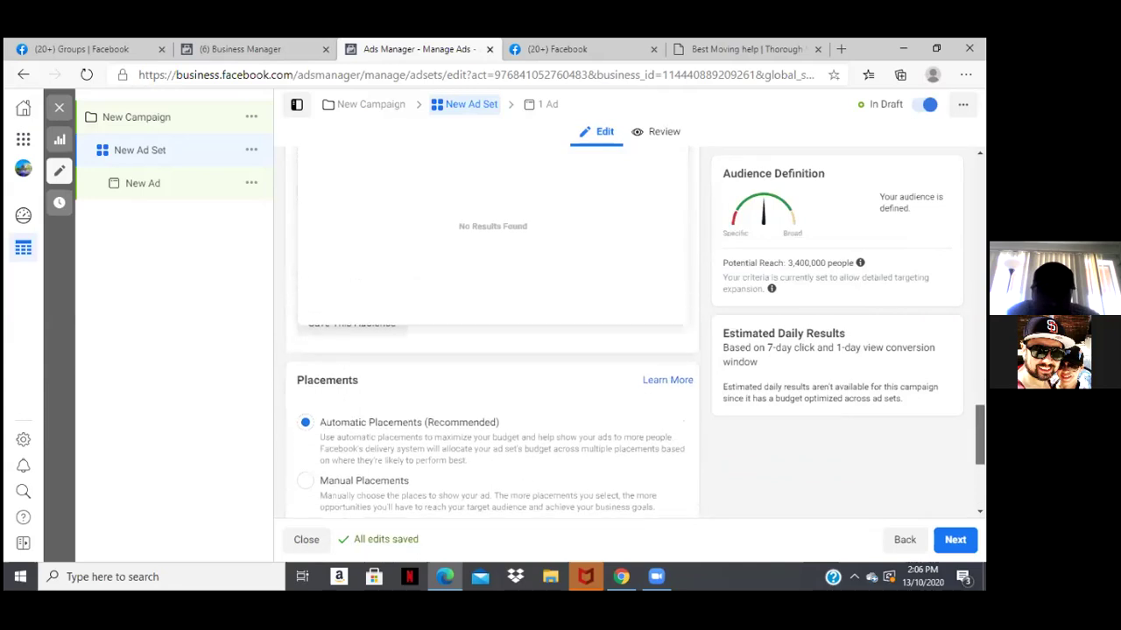
pyautogui.scroll(-4, 492, 333)
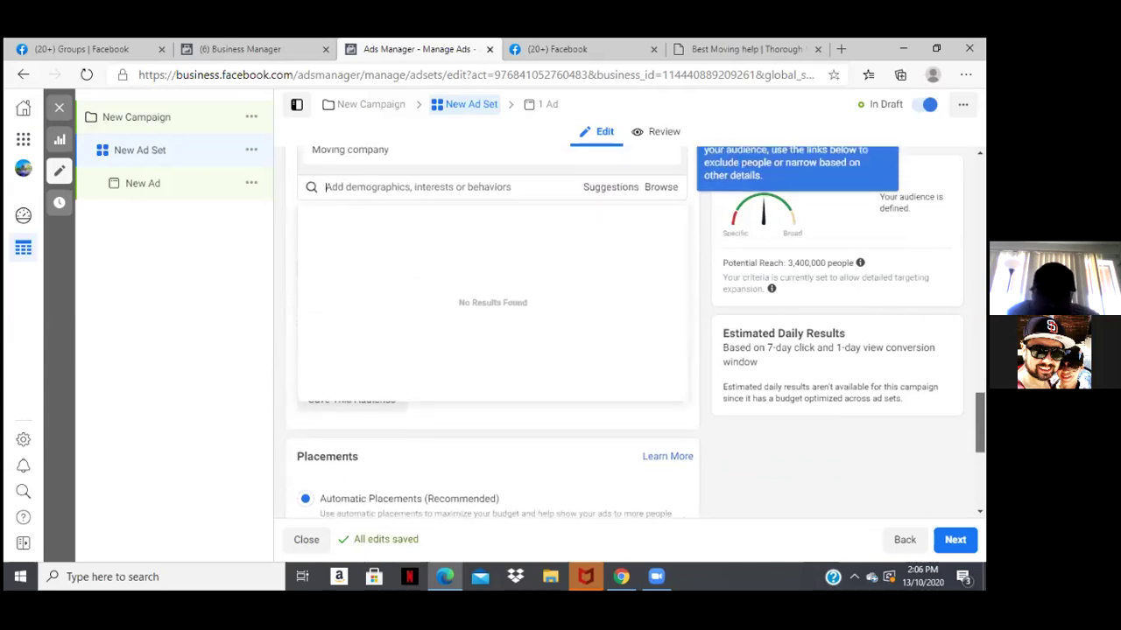
pyautogui.scroll(-2, 492, 333)
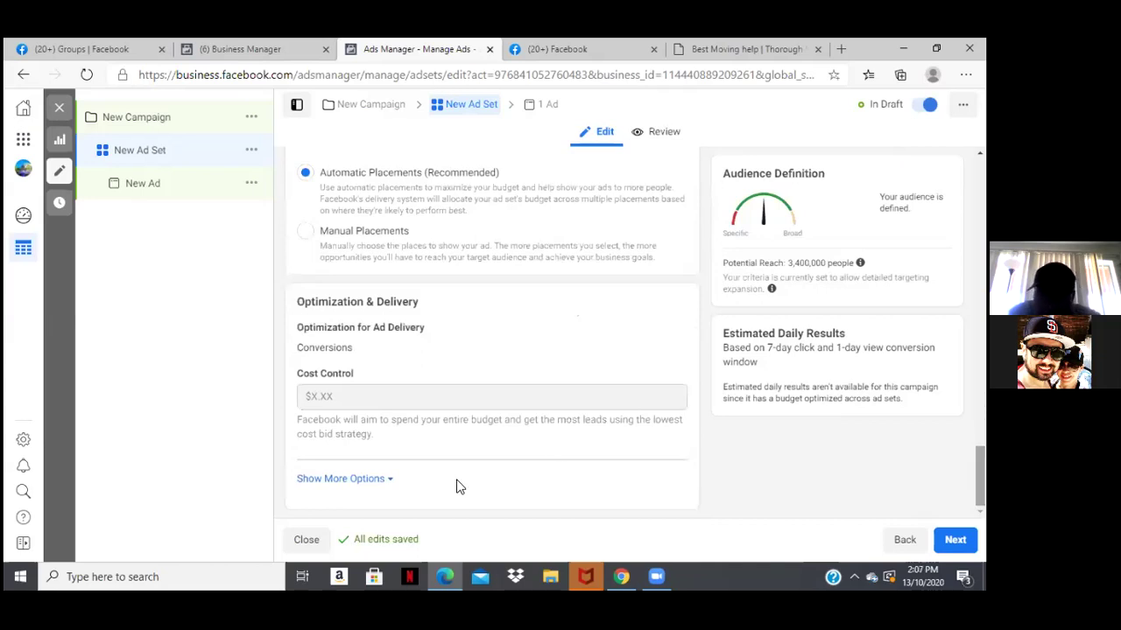
pyautogui.click(955, 539)
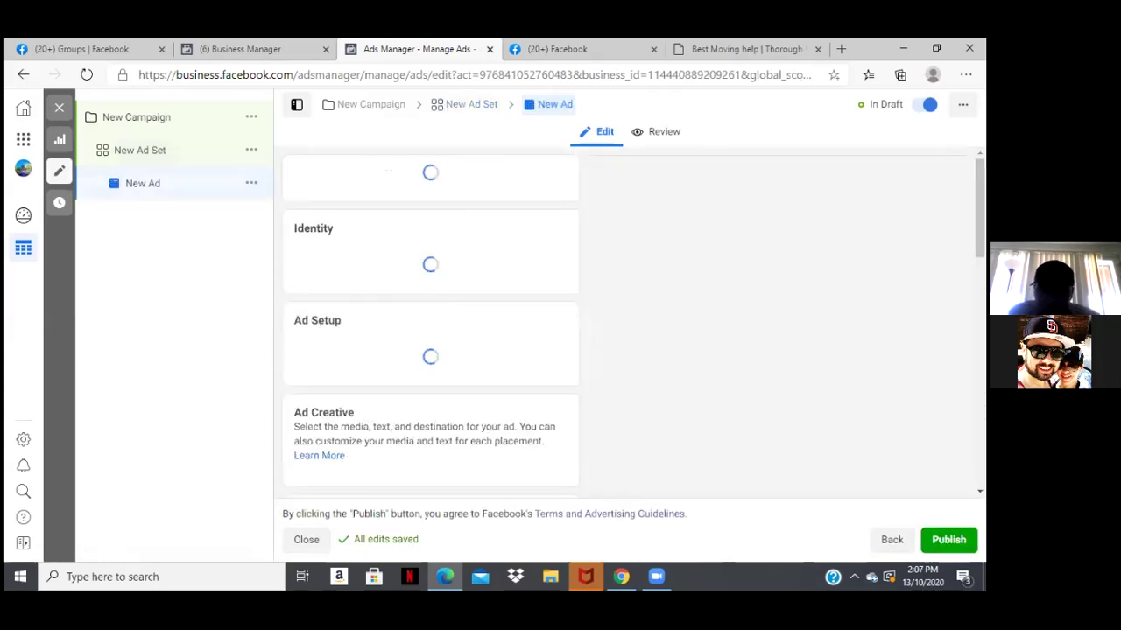
pyautogui.click(952, 539)
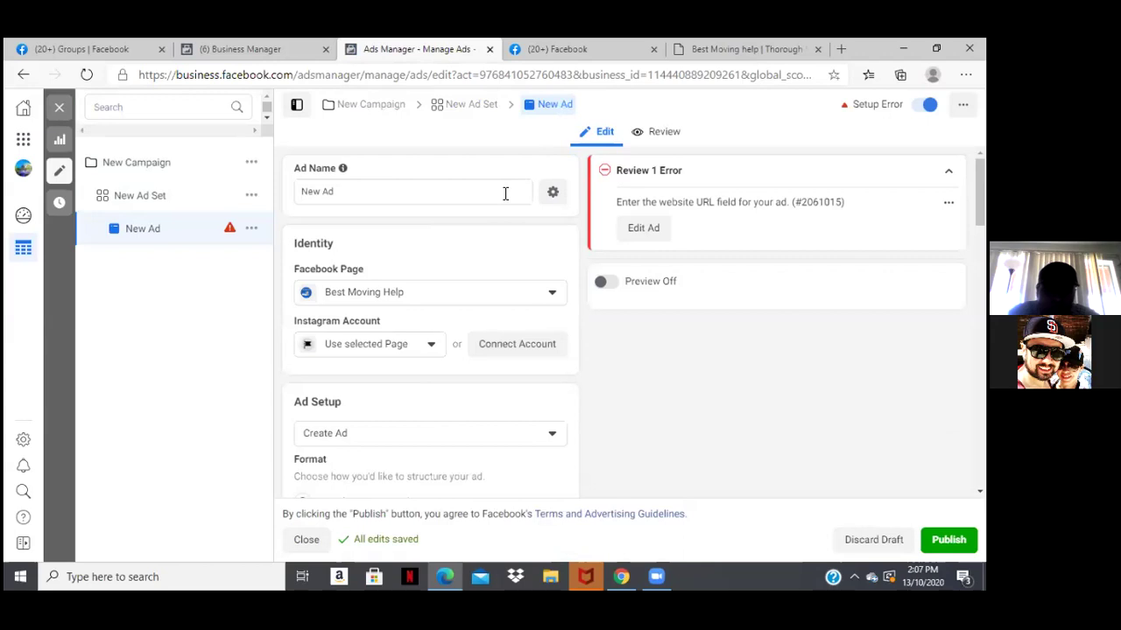
# Step: Set the ad setup of the new ad to Use Existing Post
pyautogui.click(550, 436)
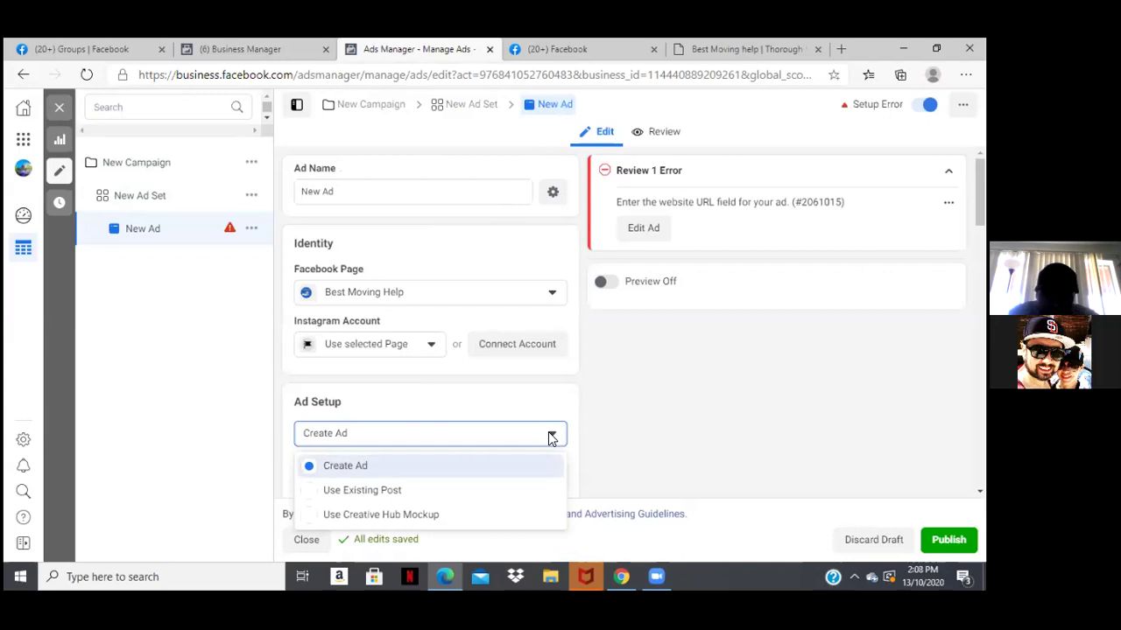
pyautogui.click(534, 475)
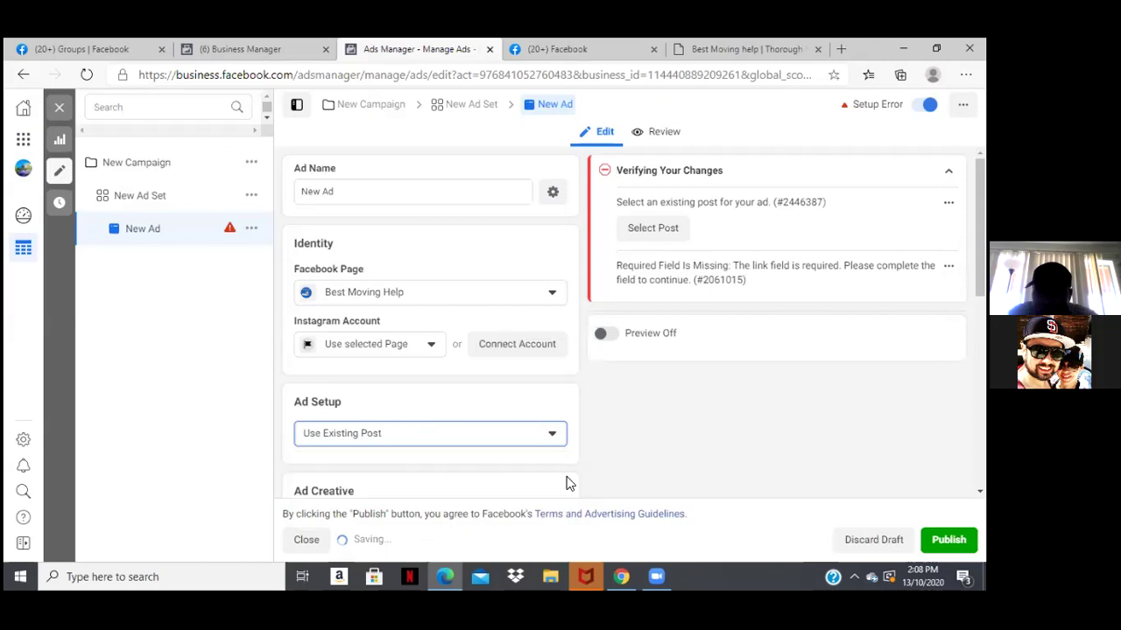
pyautogui.scroll(-3, 631, 324)
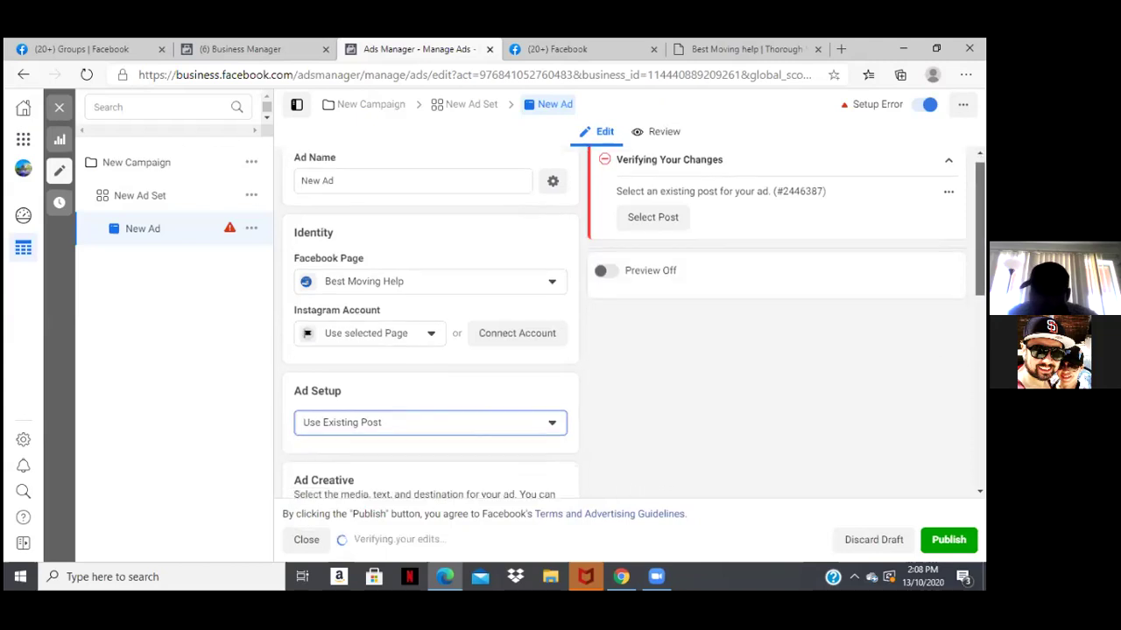
pyautogui.scroll(-3, 429, 324)
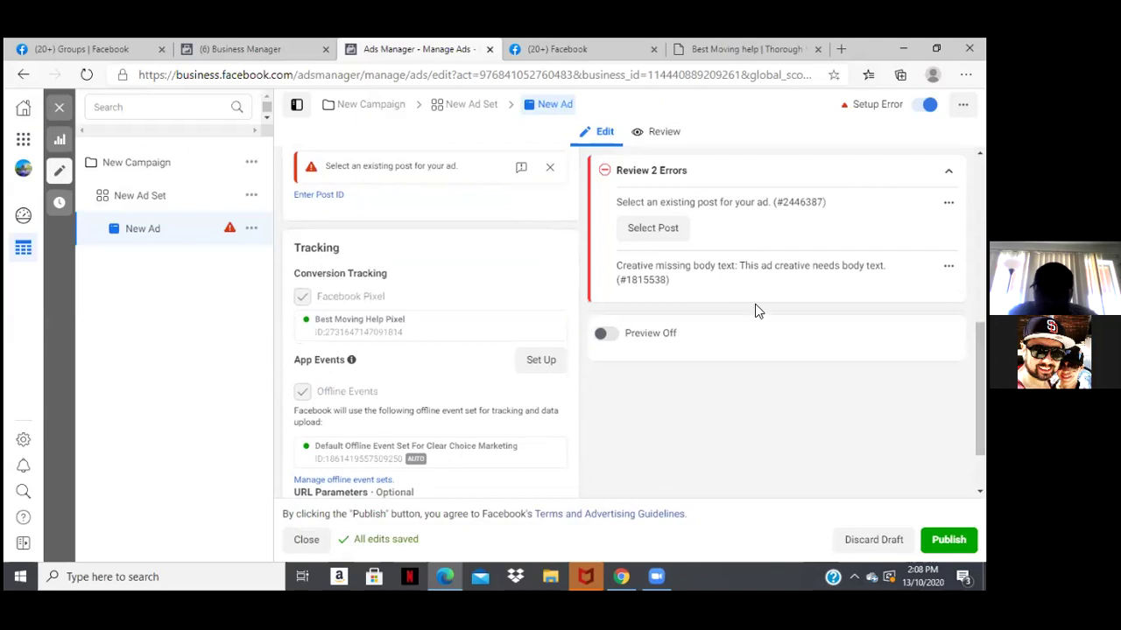
# Step: Choose the Best Moving Help Facebook post of Sep 20, 2020 as the ad's existing post
pyautogui.click(645, 233)
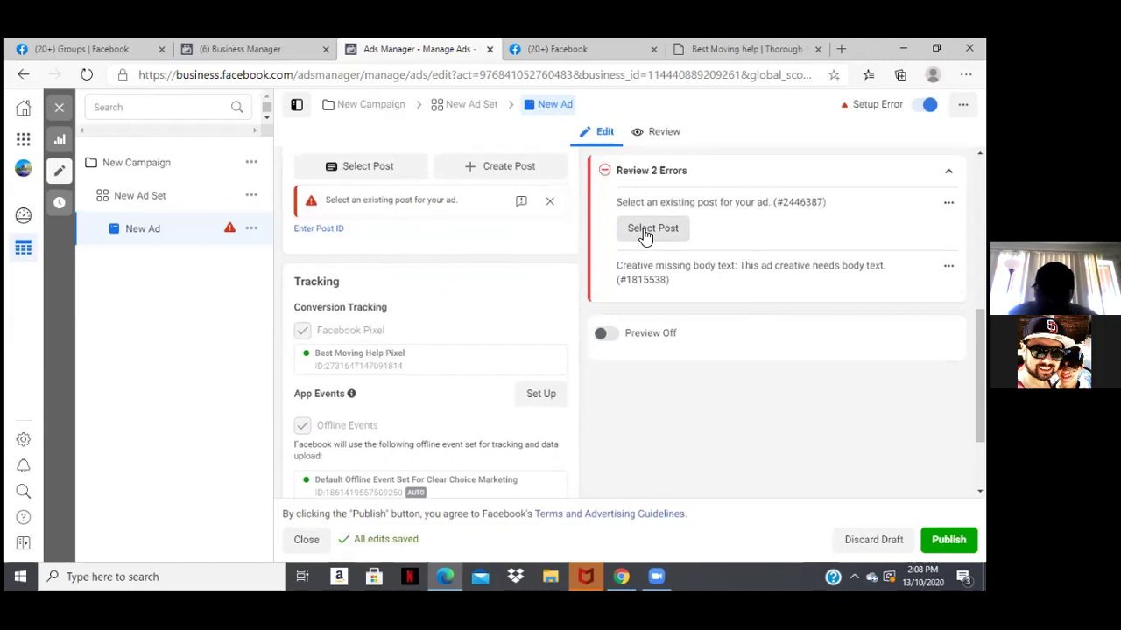
pyautogui.click(645, 233)
pyautogui.click(645, 233)
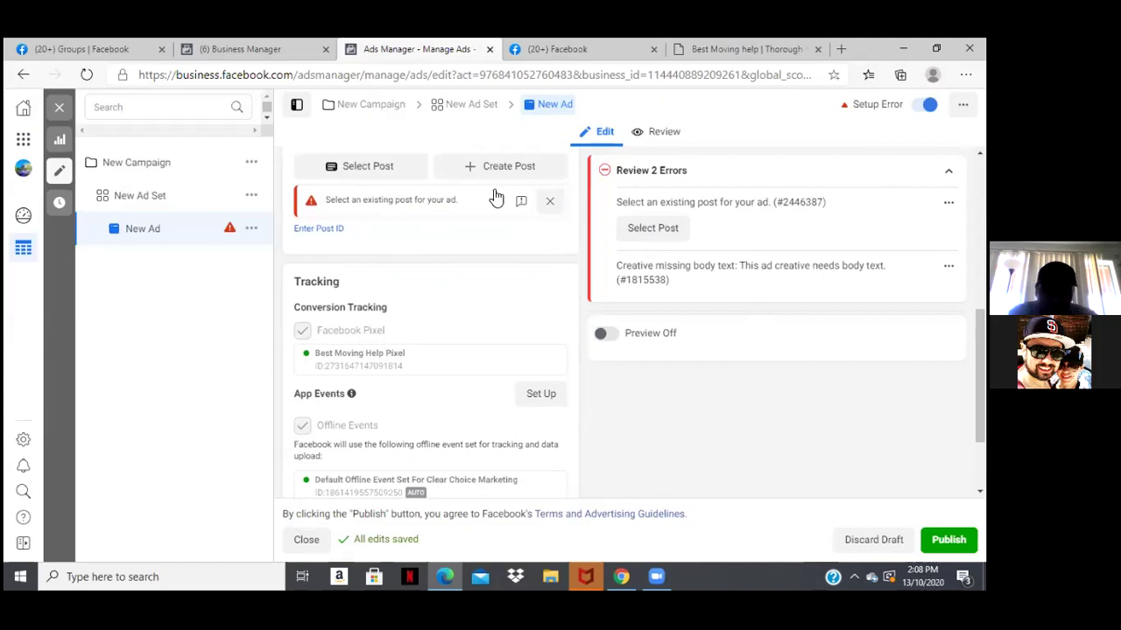
pyautogui.click(403, 168)
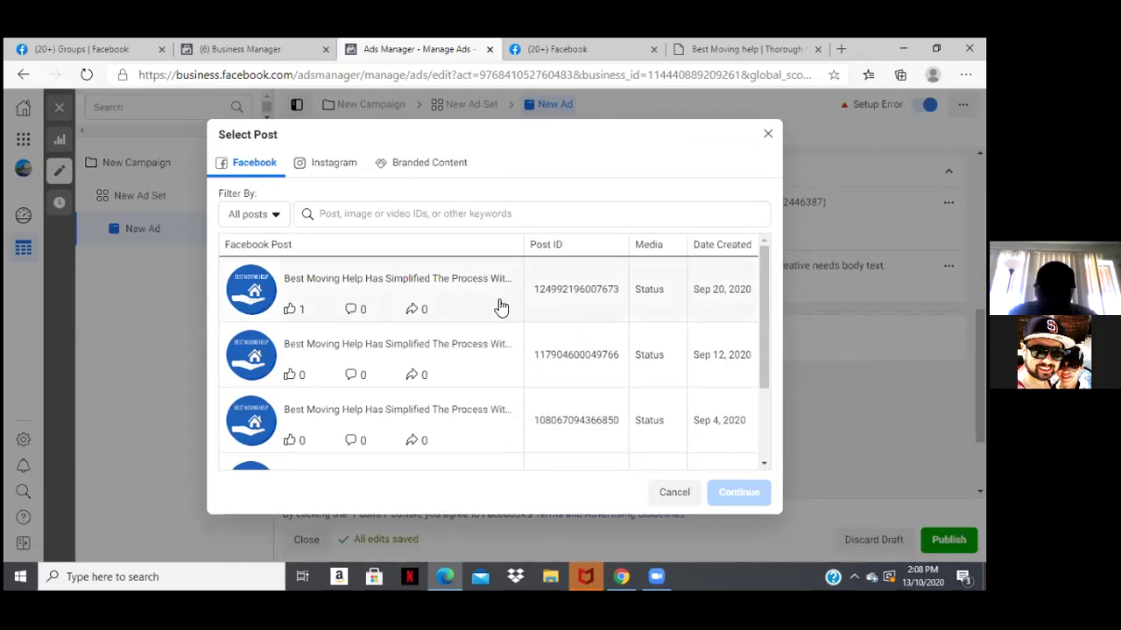
pyautogui.click(471, 300)
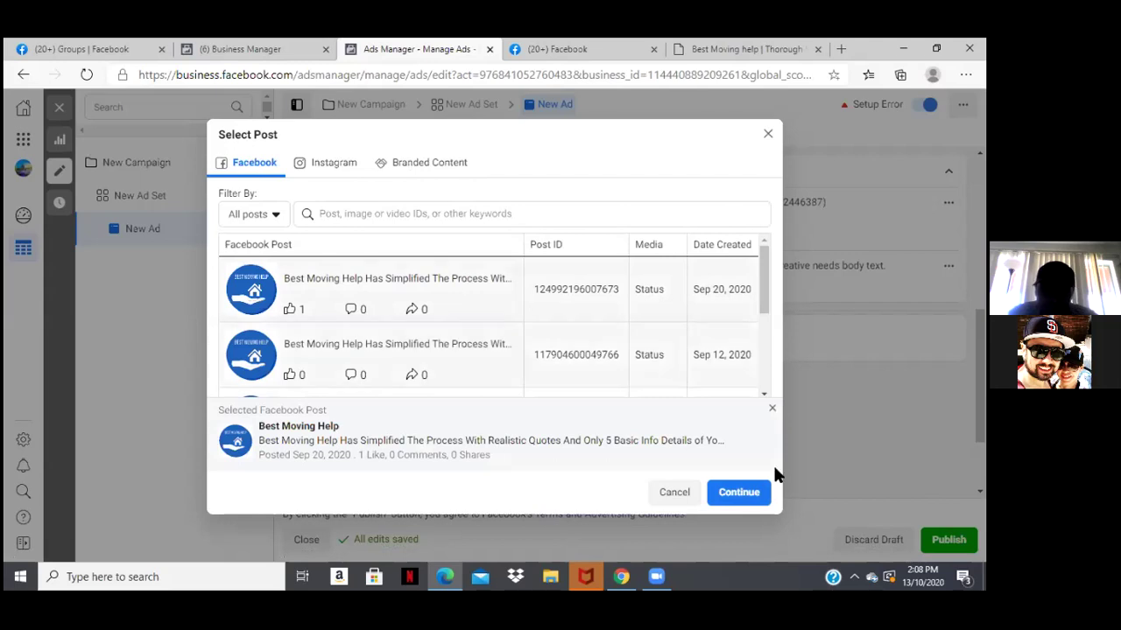
pyautogui.click(737, 506)
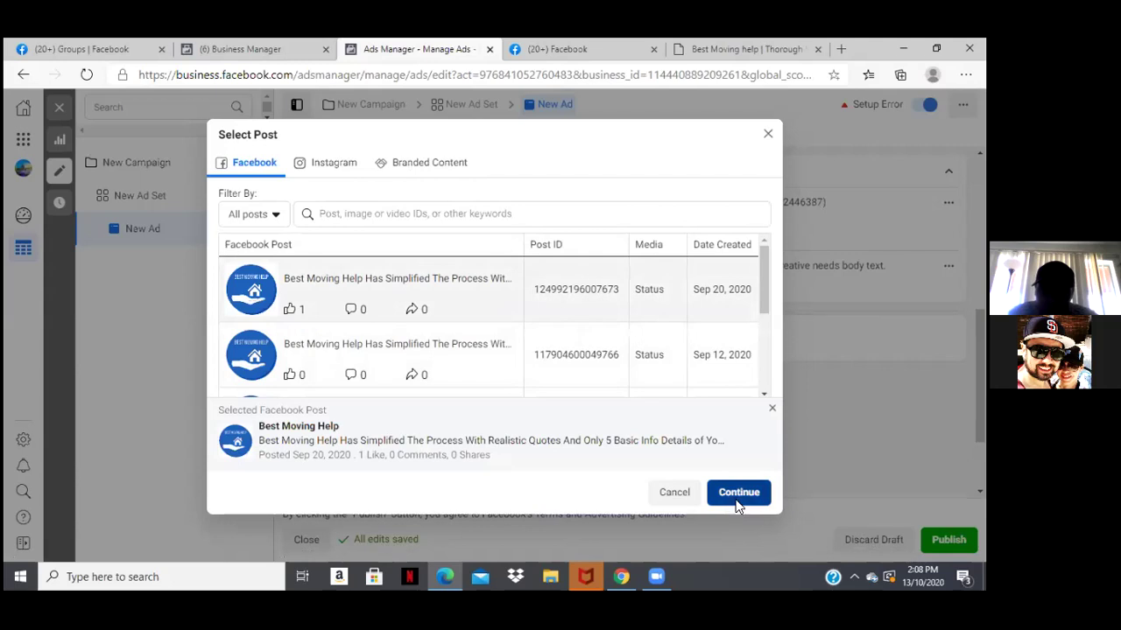
pyautogui.click(737, 496)
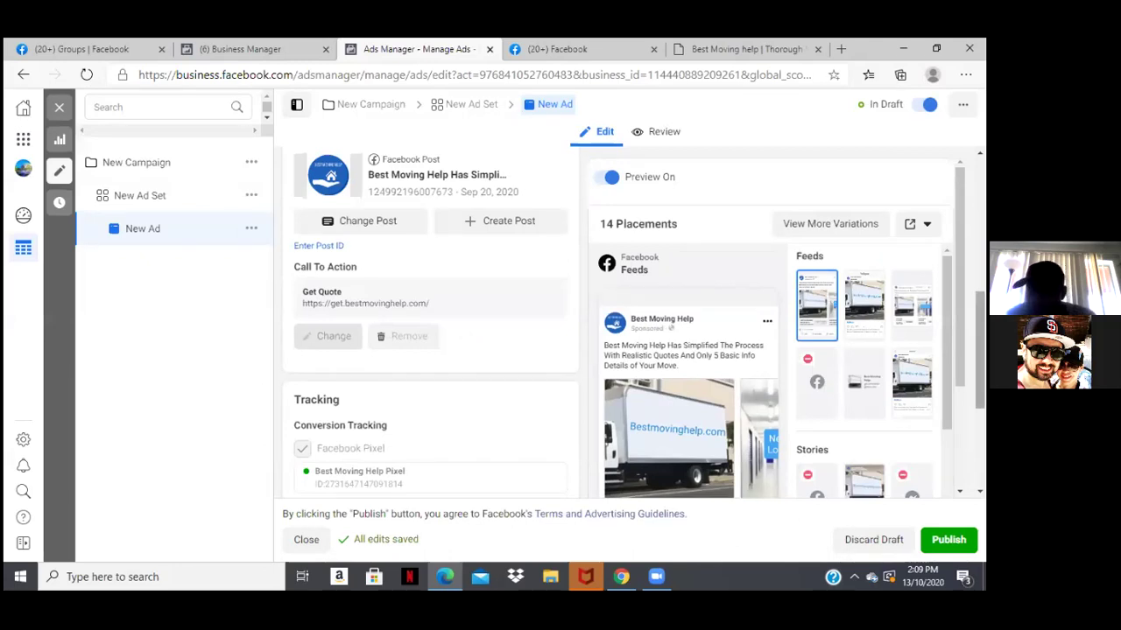
# Step: Publish the new ad and close the ad editor
pyautogui.scroll(-3, 429, 324)
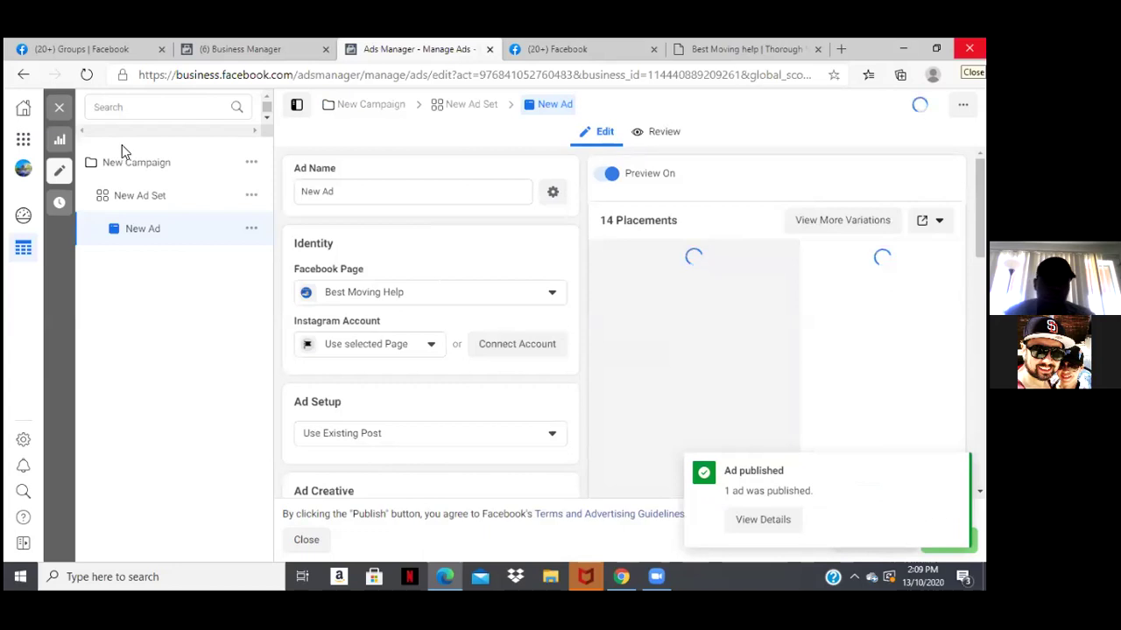
pyautogui.doubleClick(60, 112)
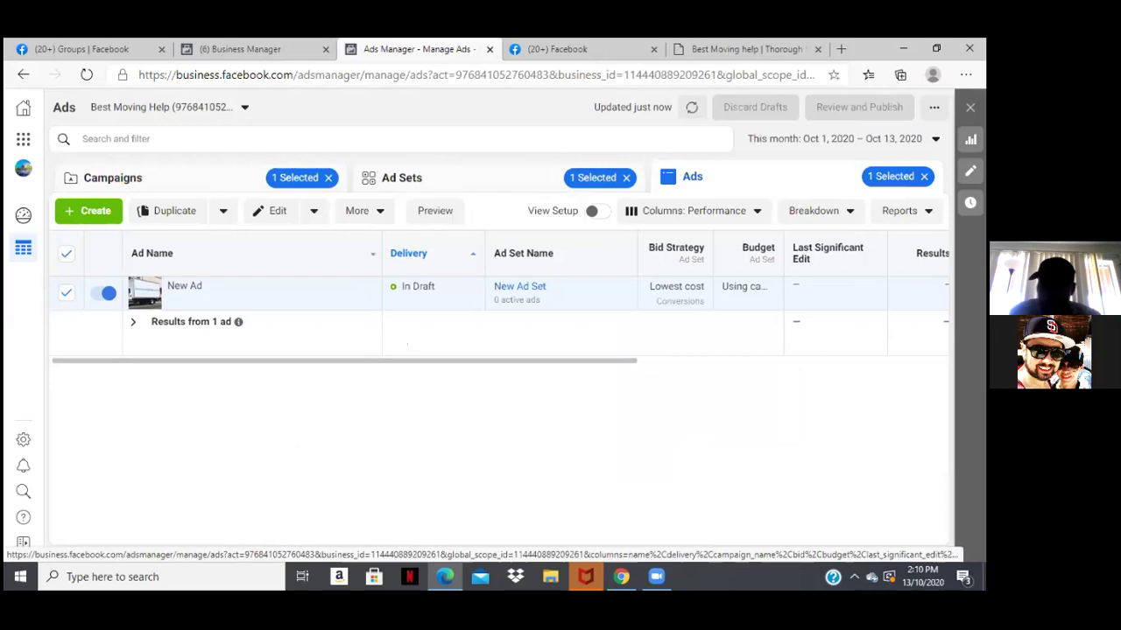
# Step: Clear the ad, ad set and campaign selections and return to the full campaign list
pyautogui.click(923, 176)
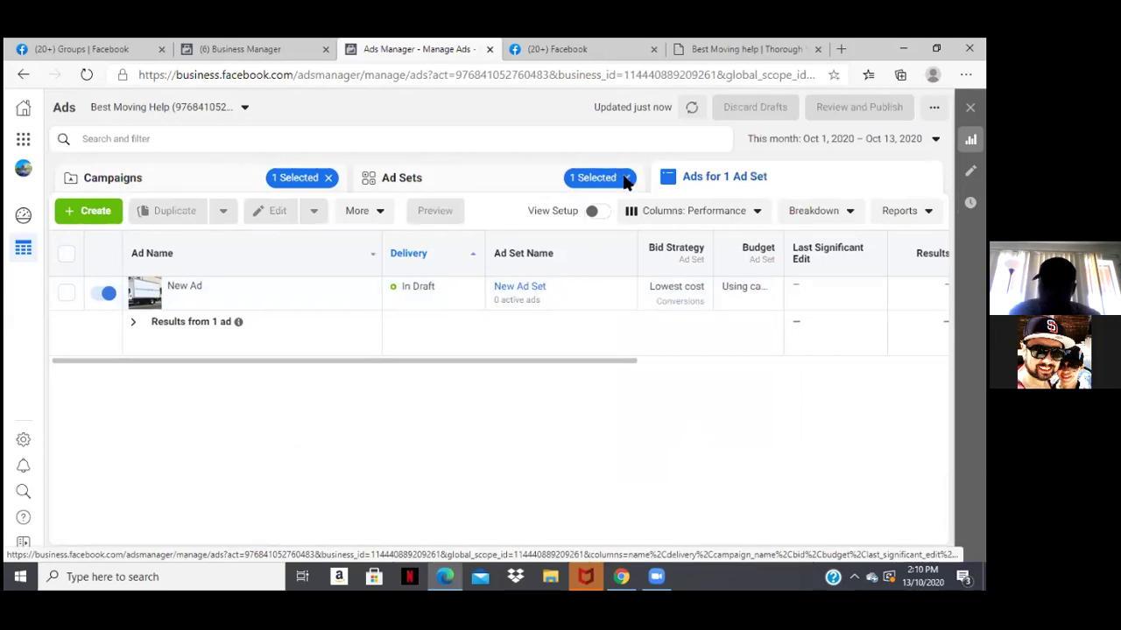
pyautogui.click(329, 180)
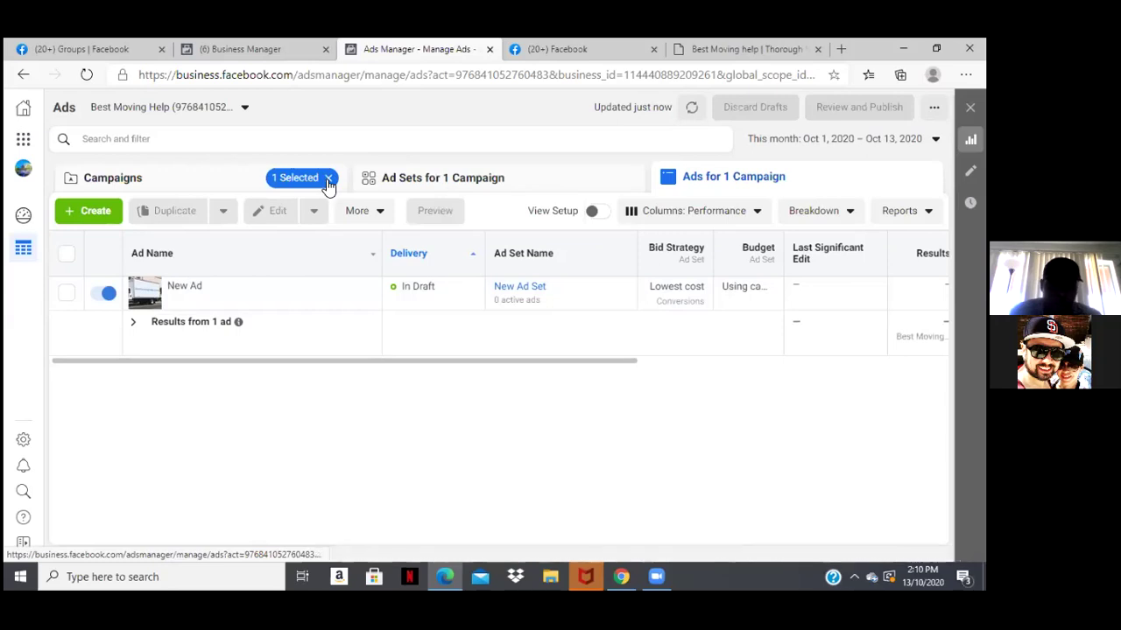
pyautogui.click(328, 181)
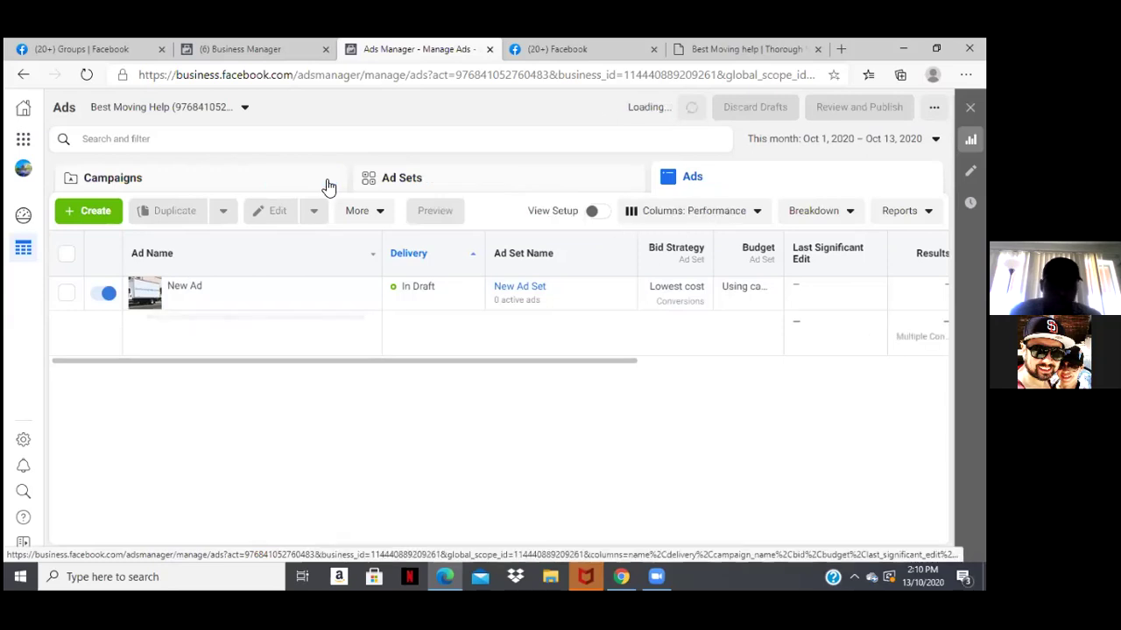
pyautogui.click(127, 184)
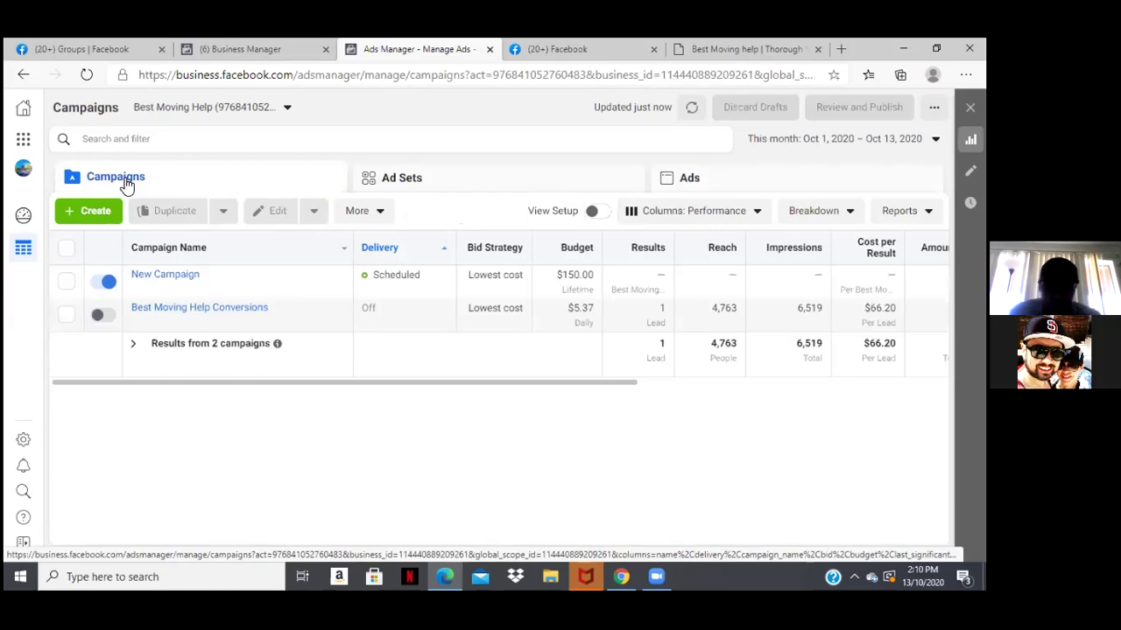
# Step: Duplicate New Campaign's ad set within the original campaign, making 3 copies
pyautogui.click(68, 282)
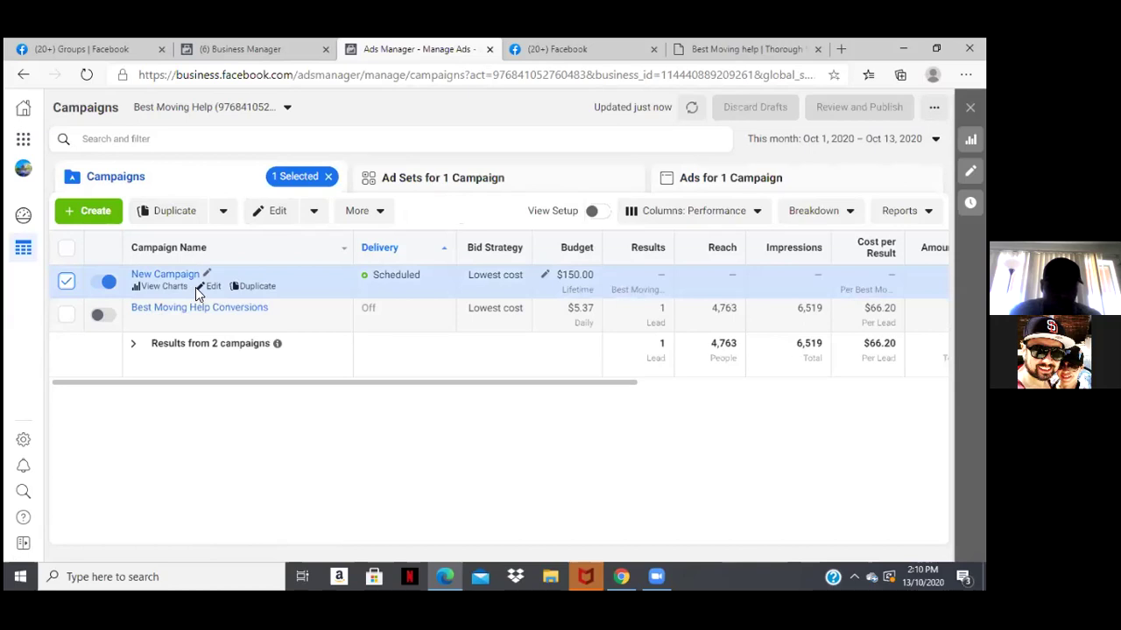
pyautogui.click(502, 179)
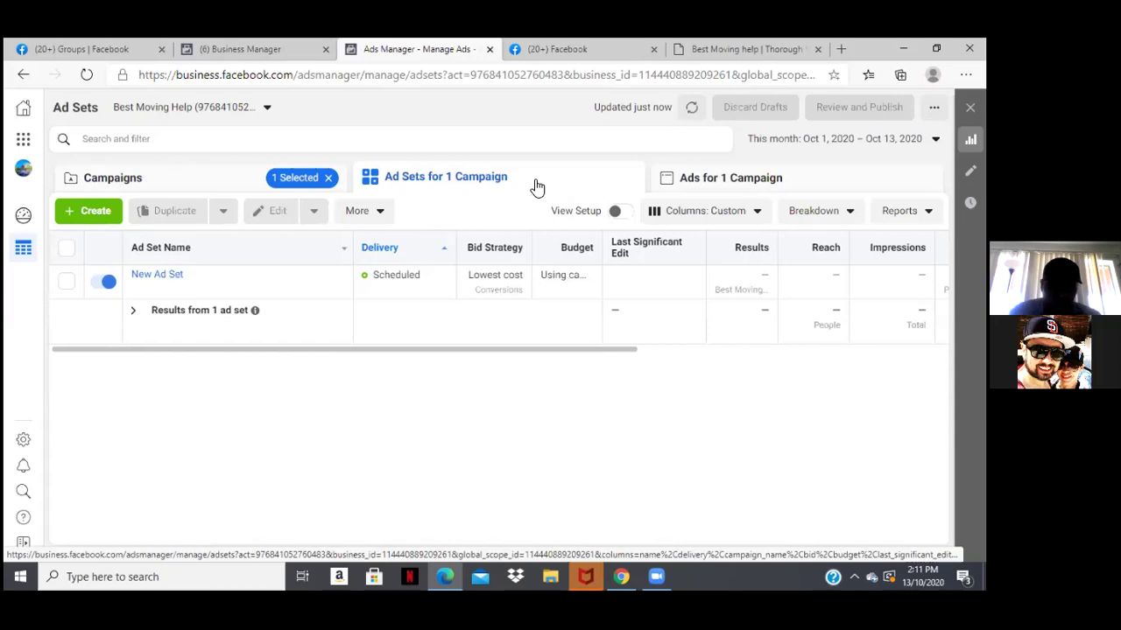
pyautogui.click(67, 284)
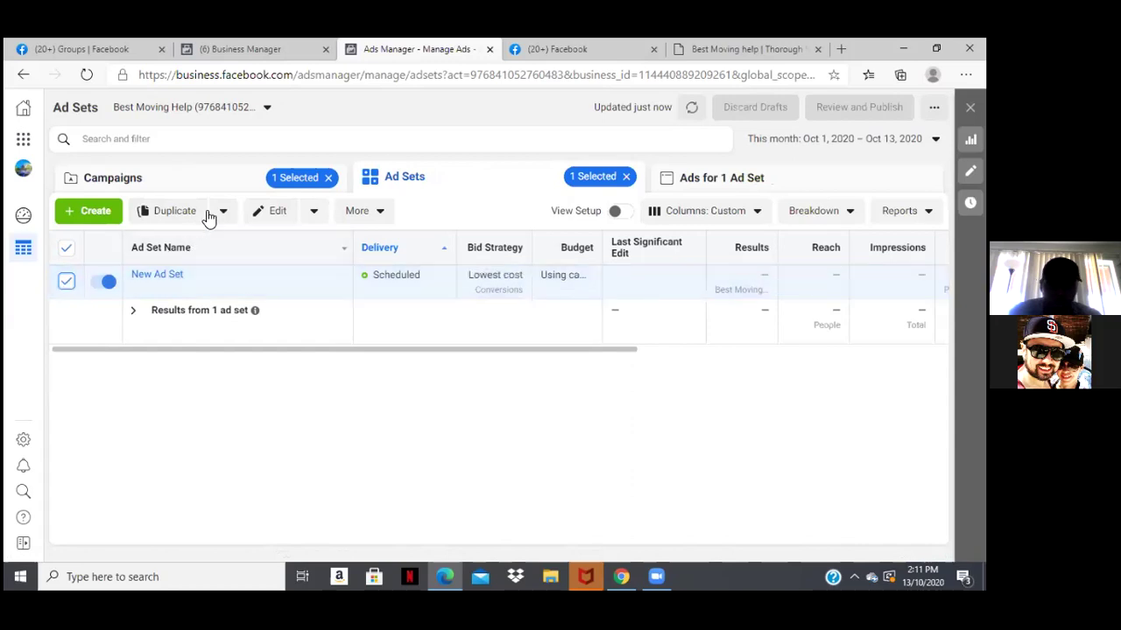
pyautogui.click(175, 211)
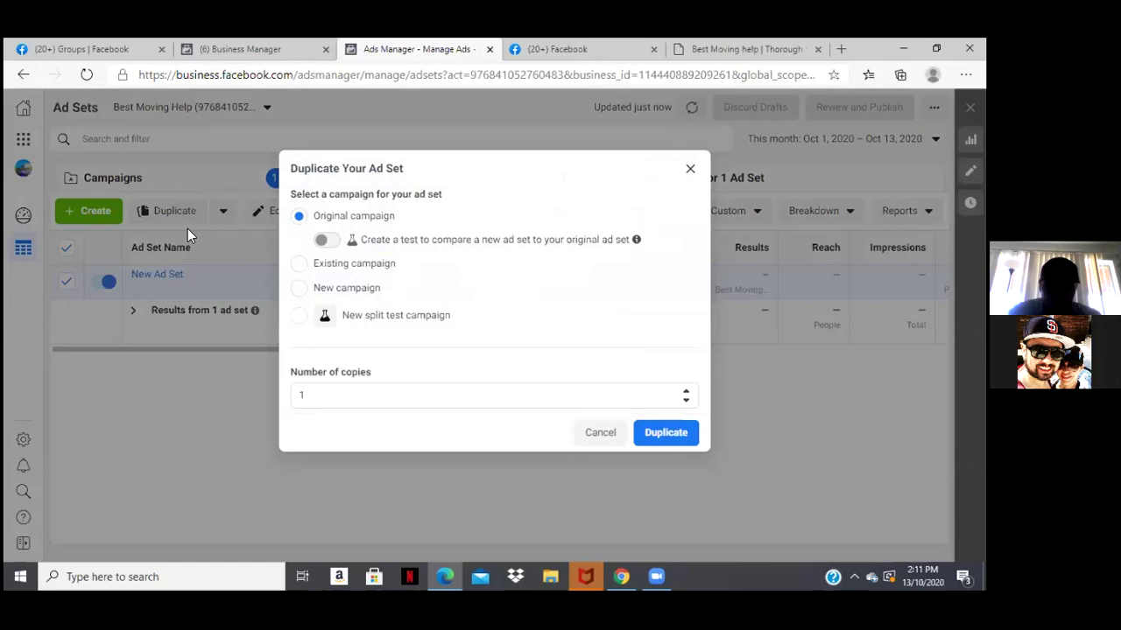
pyautogui.click(316, 395)
pyautogui.press('BackSpace')
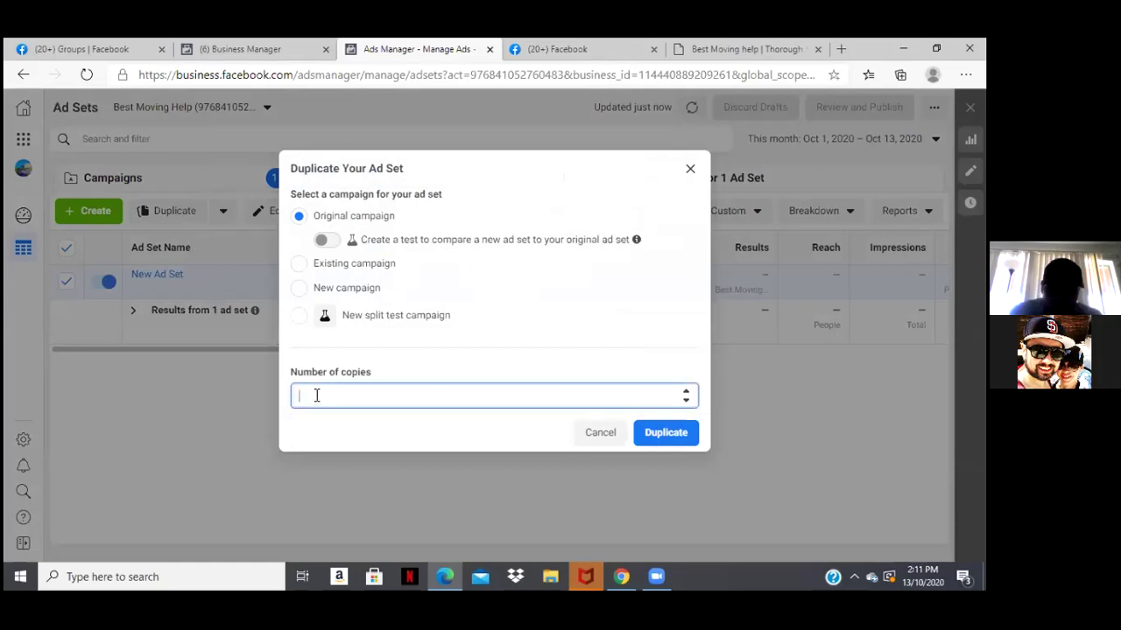
pyautogui.write('3')
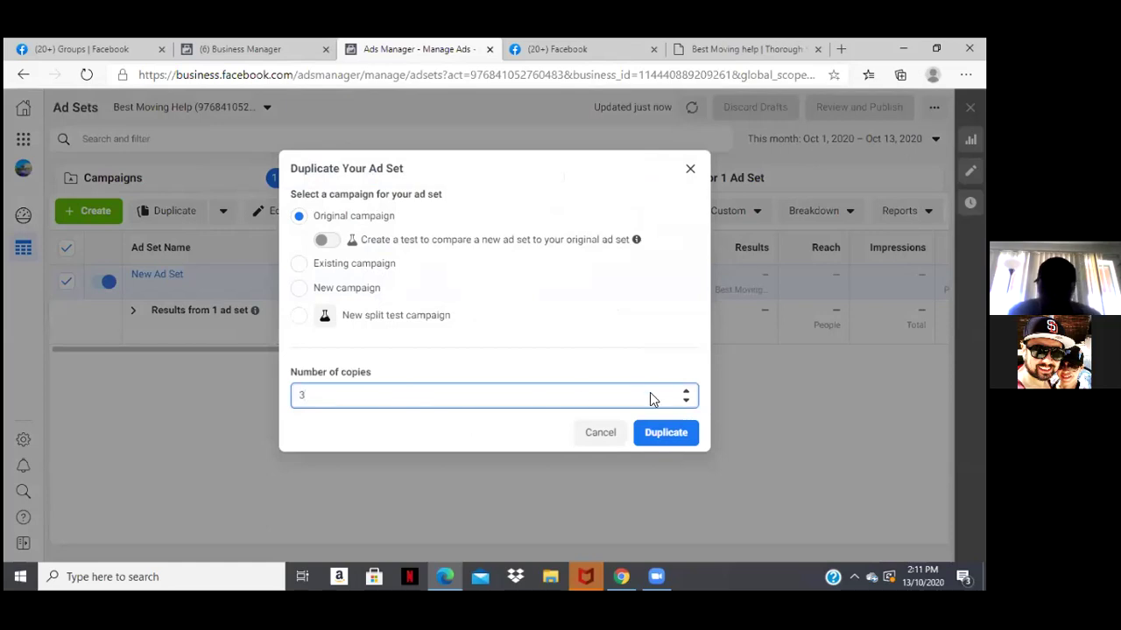
pyautogui.click(678, 435)
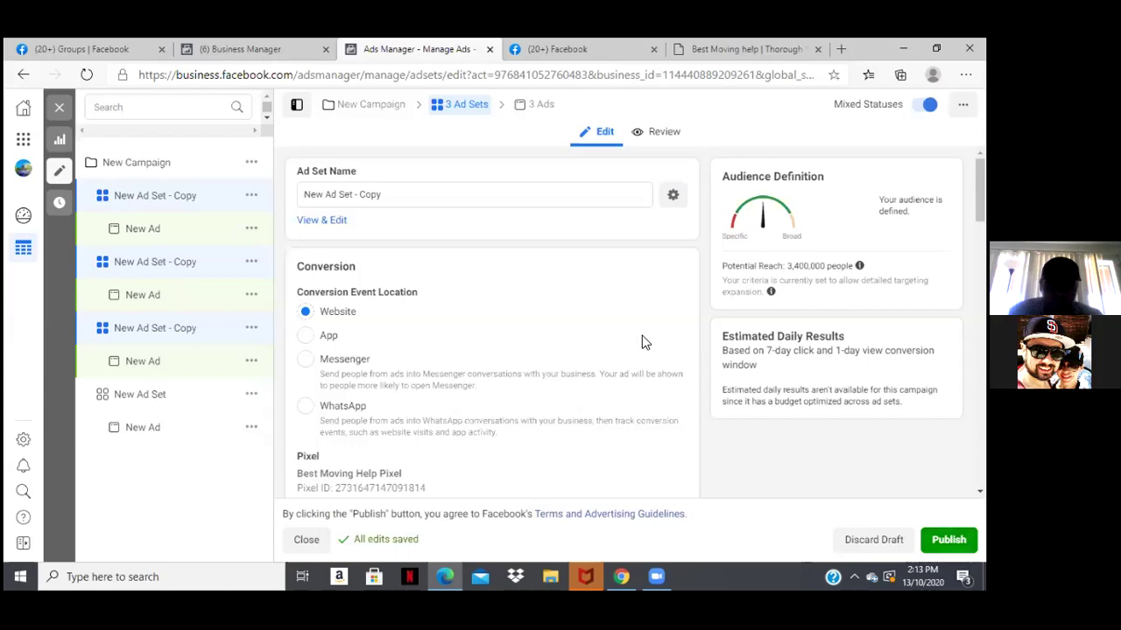
# Step: Close the ad set editor, keeping the three copies as unpublished drafts, and open the list of their ads
pyautogui.click(59, 110)
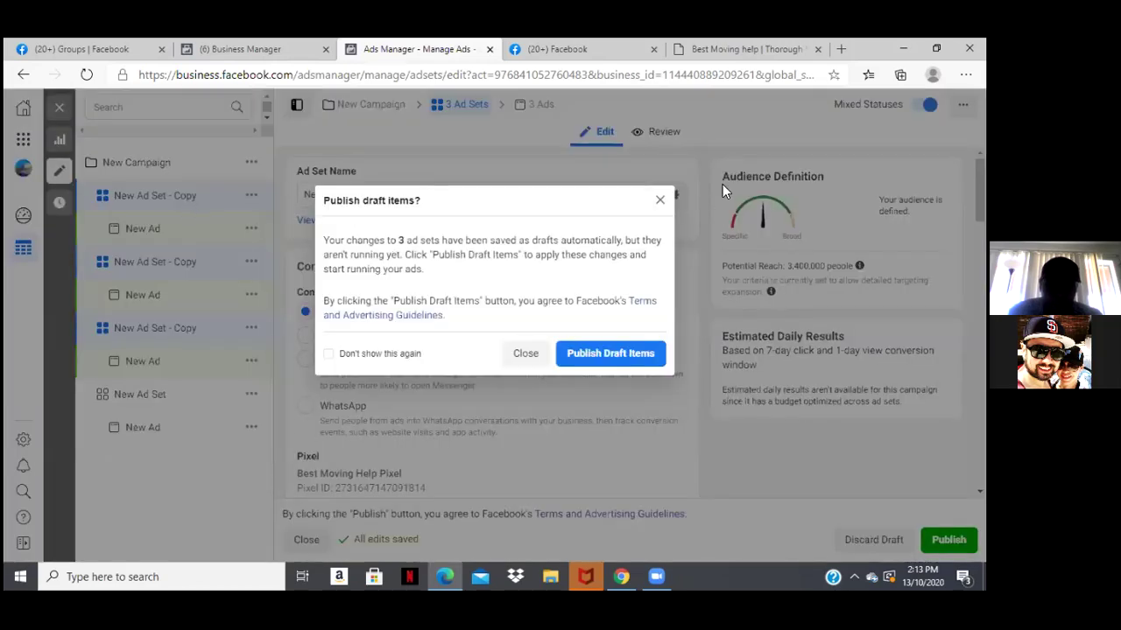
pyautogui.click(535, 354)
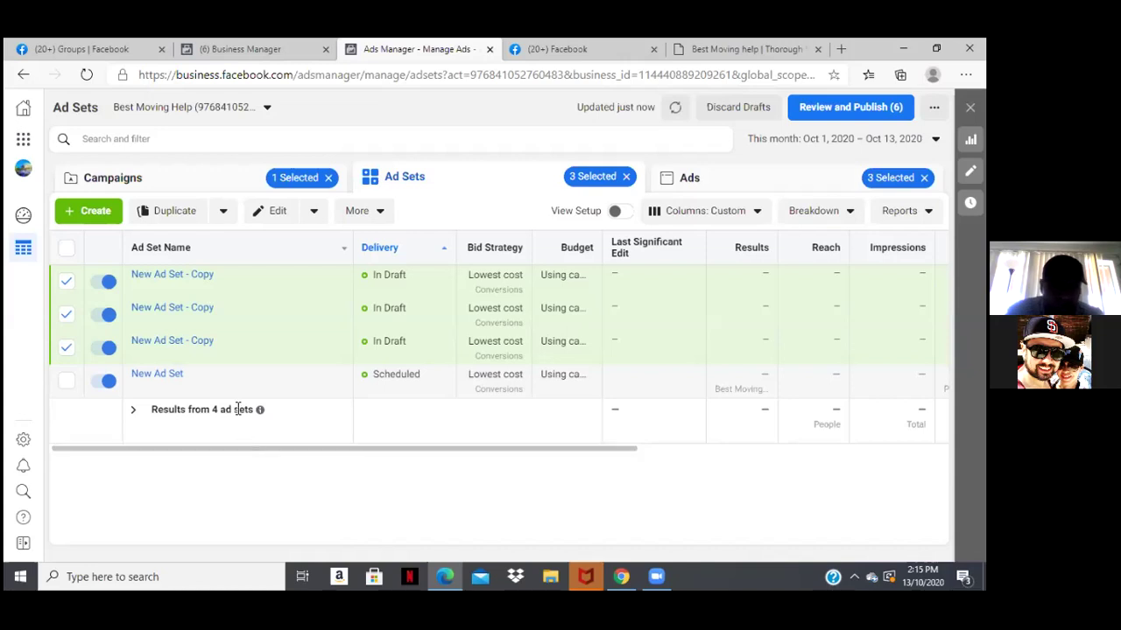
pyautogui.moveTo(245, 395)
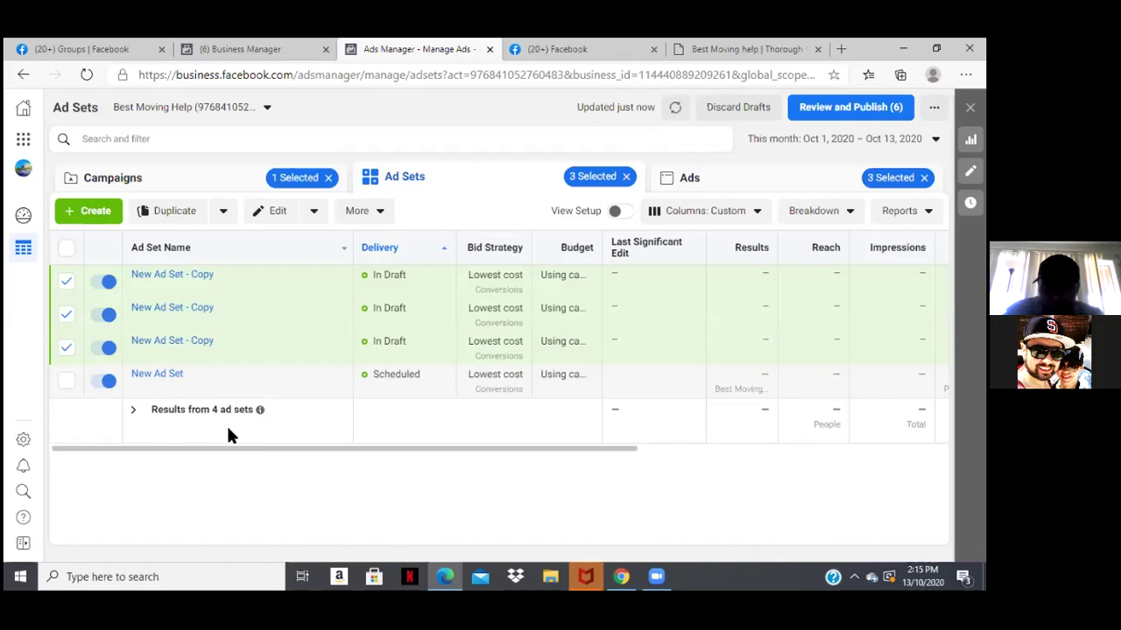
pyautogui.moveTo(233, 347)
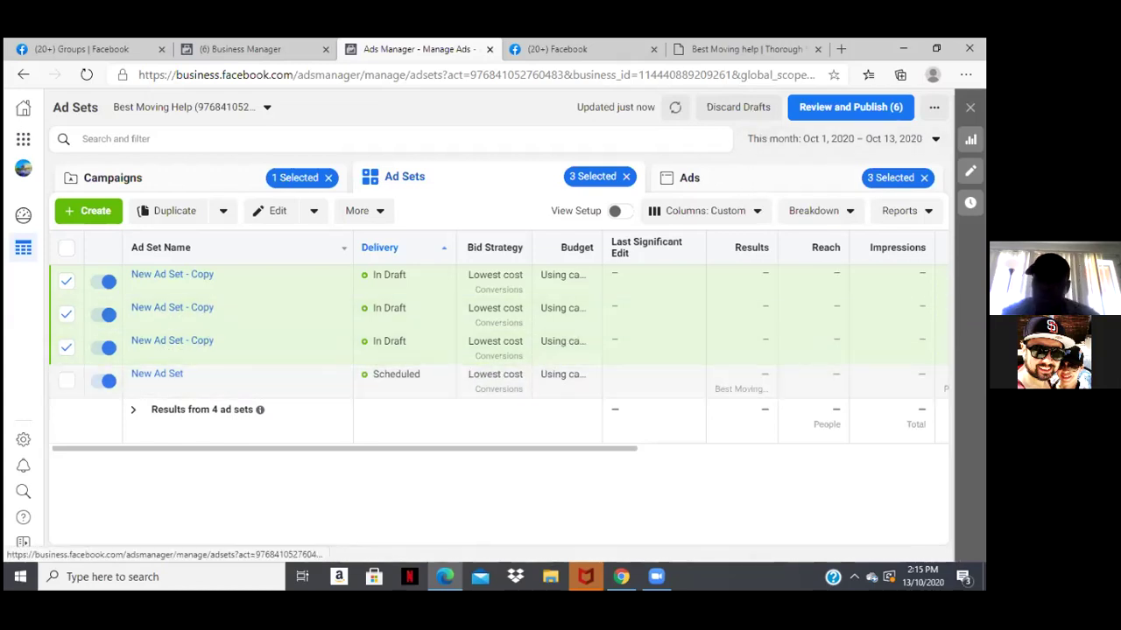
pyautogui.click(784, 190)
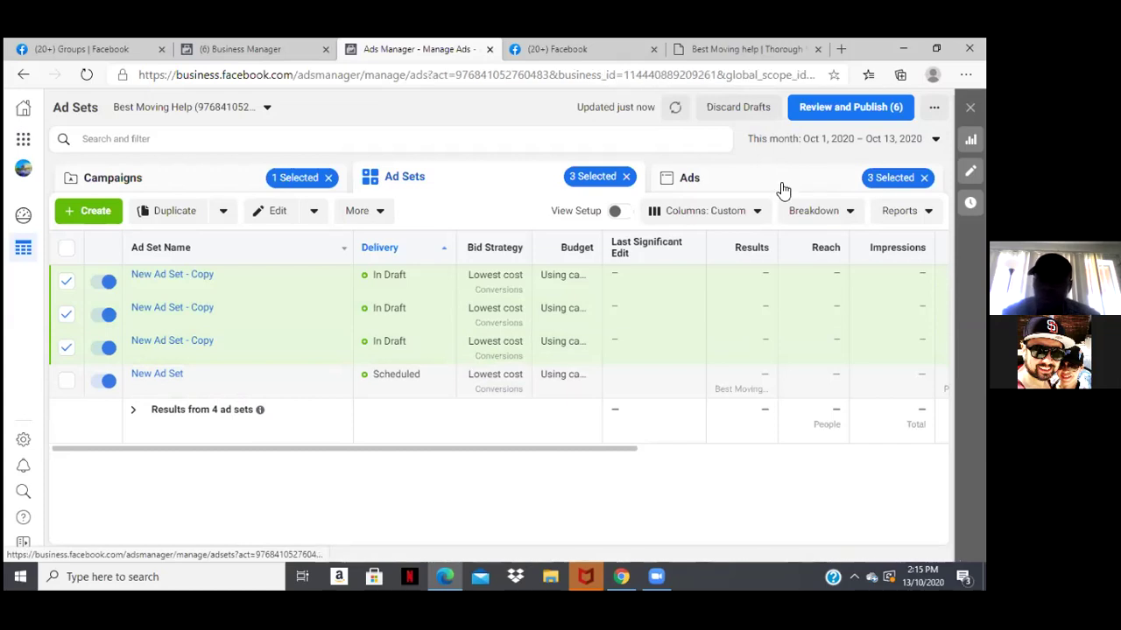